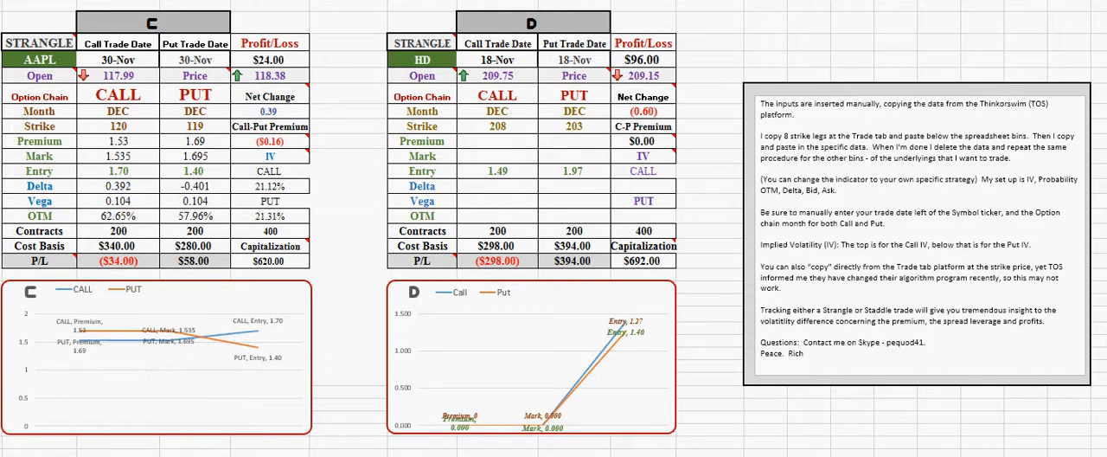
Switch to the thinkorswim Quick Chart, load the AAPL symbol, and widen the chart window to view the recent price action
{"action": "key", "text": "alt+Tab"}
{"action": "left_click", "coordinate": [31, 76]}
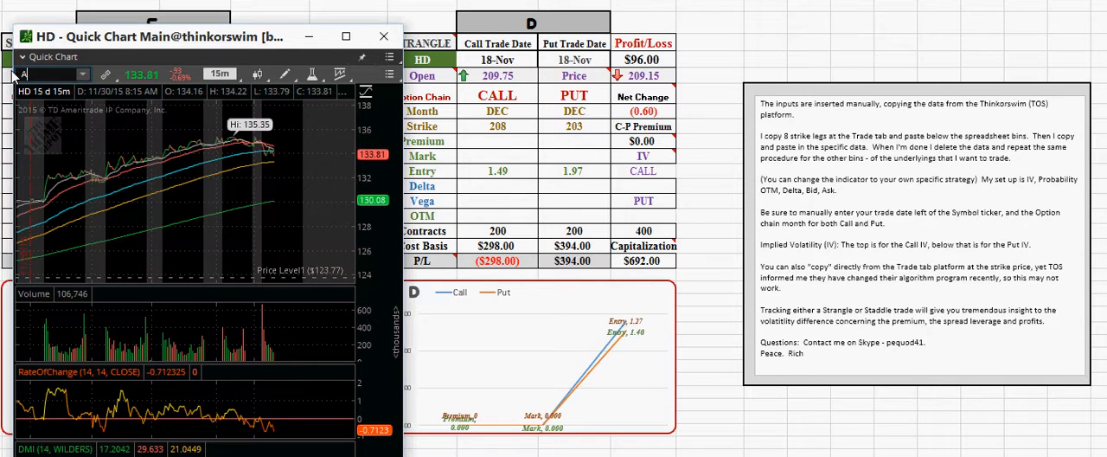
{"action": "type", "text": "AAPL"}
{"action": "key", "text": "Return"}
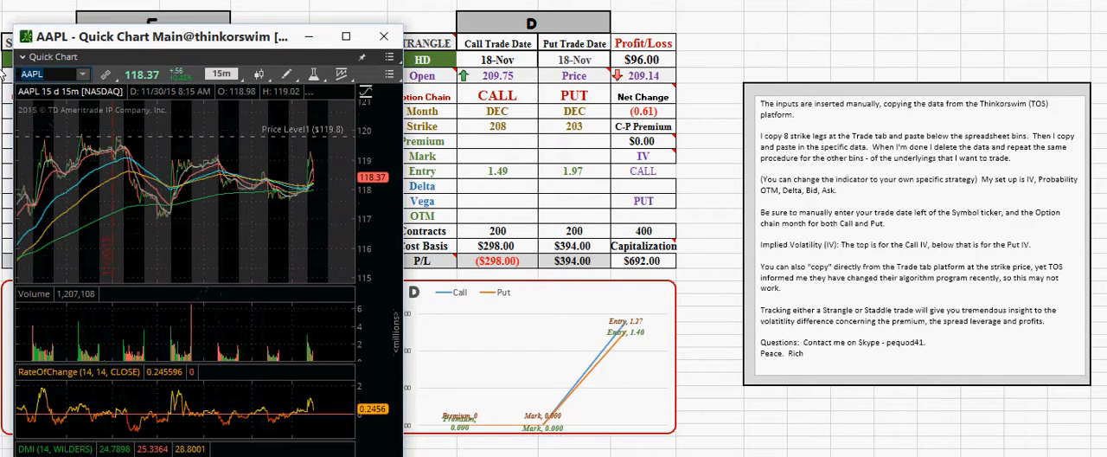
{"action": "left_click_drag", "start_coordinate": [220, 45], "coordinate": [239, 22]}
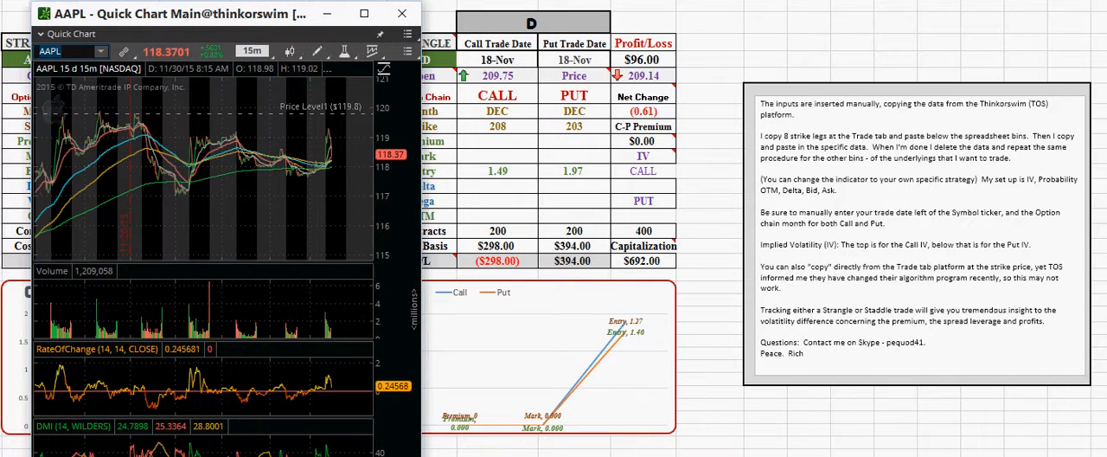
{"action": "left_click_drag", "start_coordinate": [421, 229], "coordinate": [737, 228]}
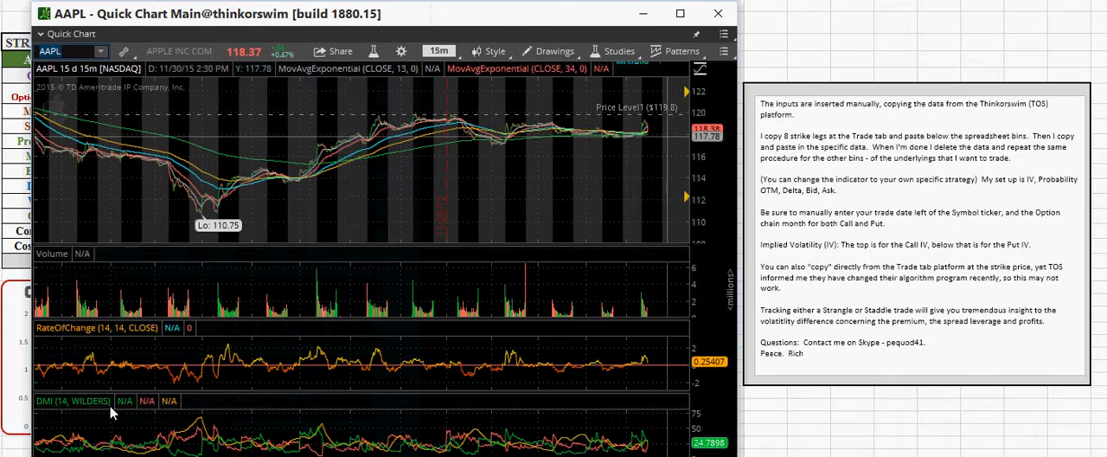
{"action": "left_click", "coordinate": [570, 456]}
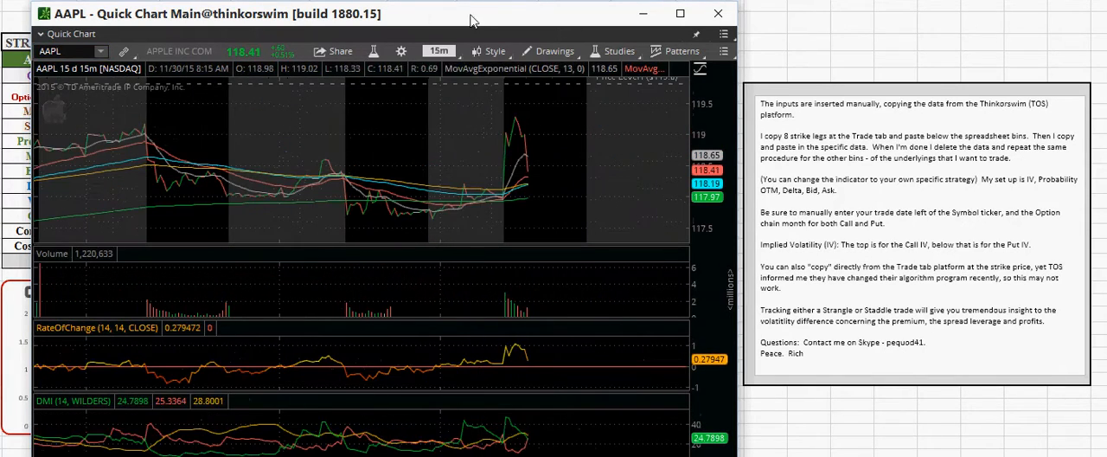
Place the AAPL chart beside the AAPL strangle table for comparison, narrow the chart window, and minimize it
{"action": "left_click_drag", "start_coordinate": [483, 20], "coordinate": [838, 16]}
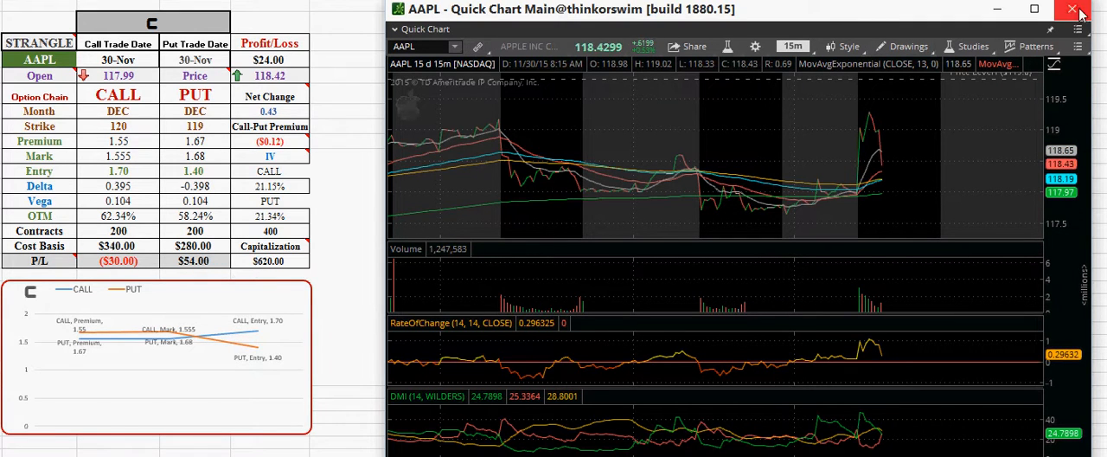
{"action": "left_click_drag", "start_coordinate": [1096, 100], "coordinate": [787, 112]}
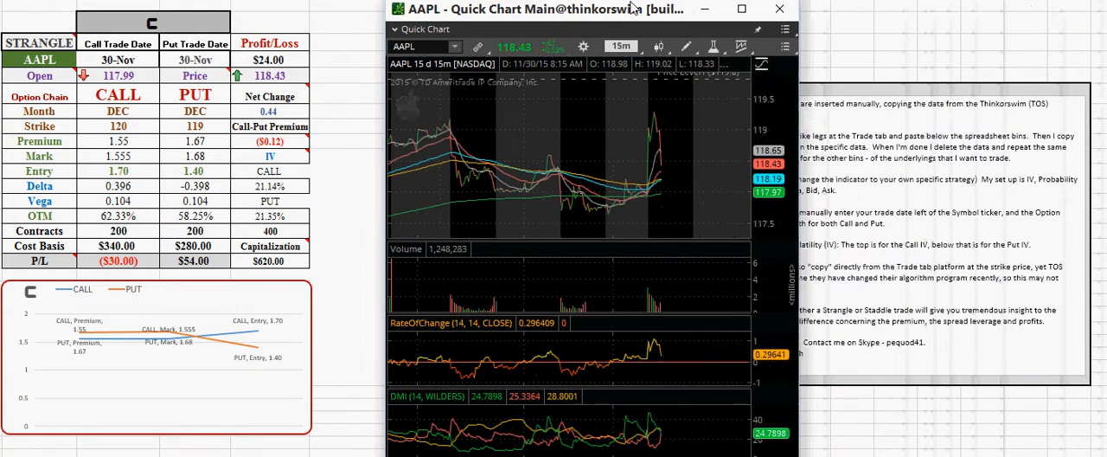
{"action": "left_click_drag", "start_coordinate": [634, 9], "coordinate": [259, 5]}
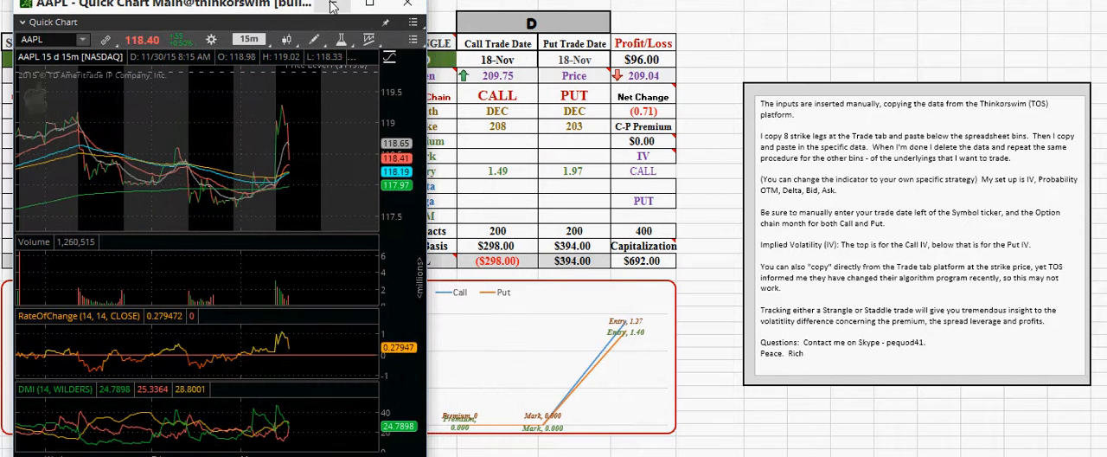
{"action": "left_click", "coordinate": [333, 4]}
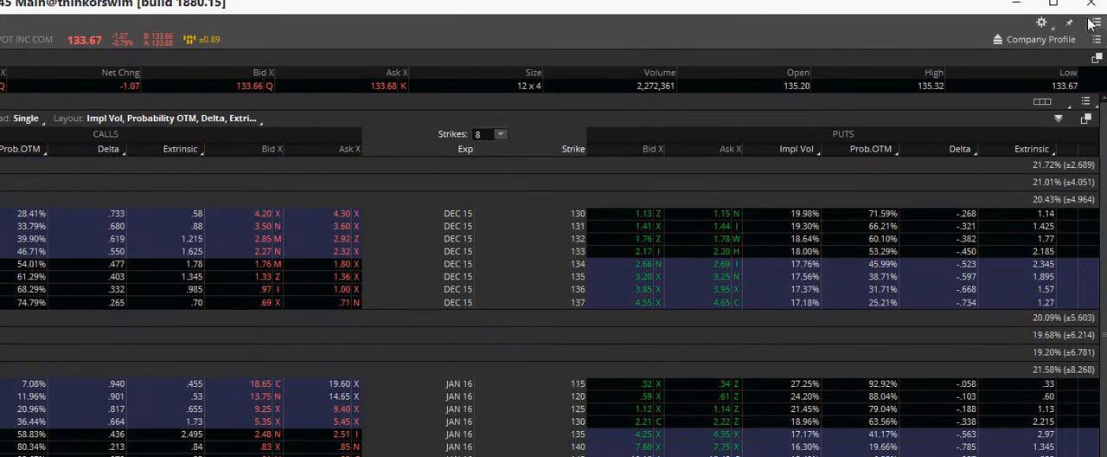
Export the HD option chain page from thinkorswim to Microsoft Excel, dismiss the notice, and minimize the trading window
{"action": "left_click", "coordinate": [1096, 24]}
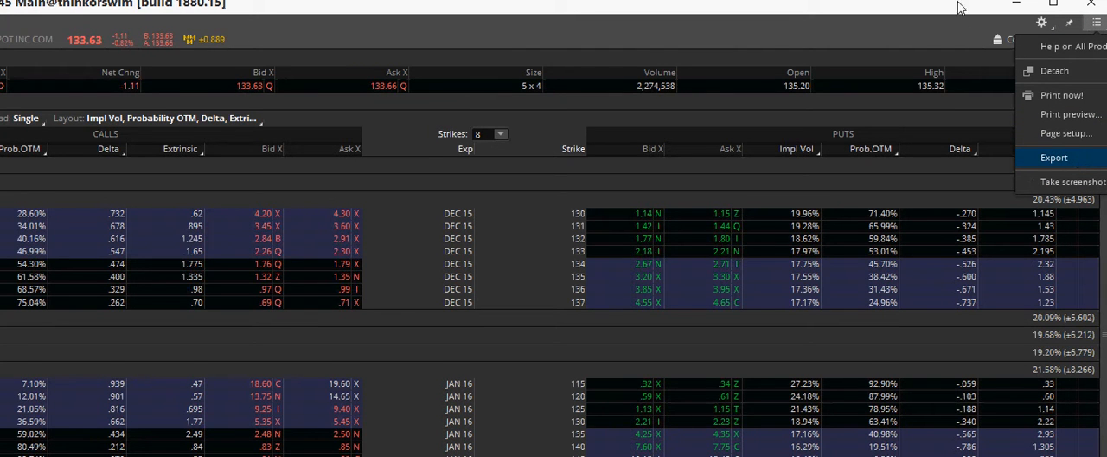
{"action": "left_click_drag", "start_coordinate": [958, 4], "coordinate": [677, 12]}
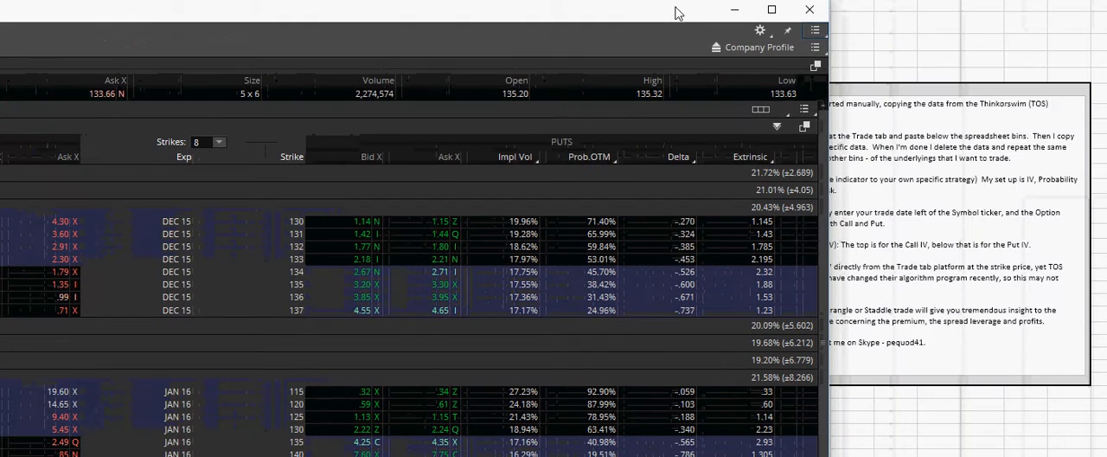
{"action": "left_click", "coordinate": [815, 31]}
{"action": "mouse_move", "coordinate": [830, 163]}
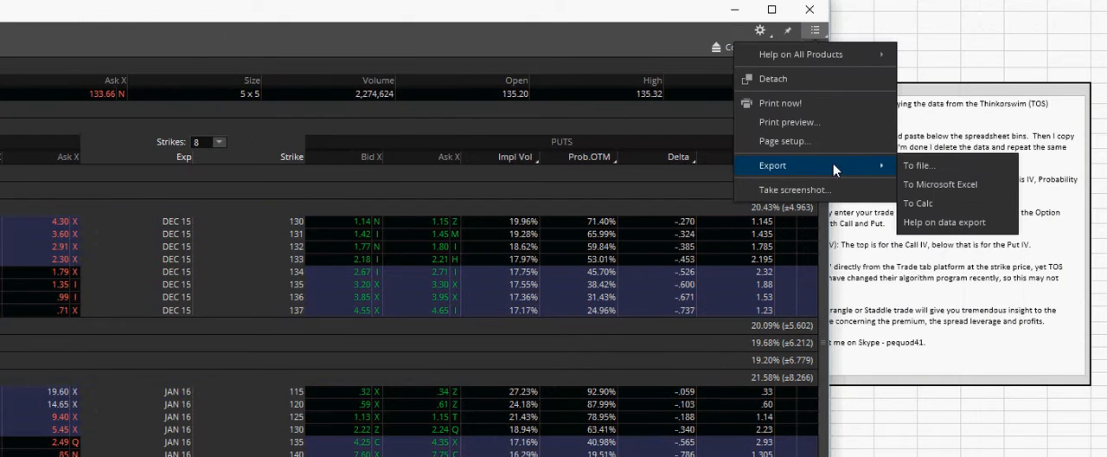
{"action": "left_click", "coordinate": [954, 192]}
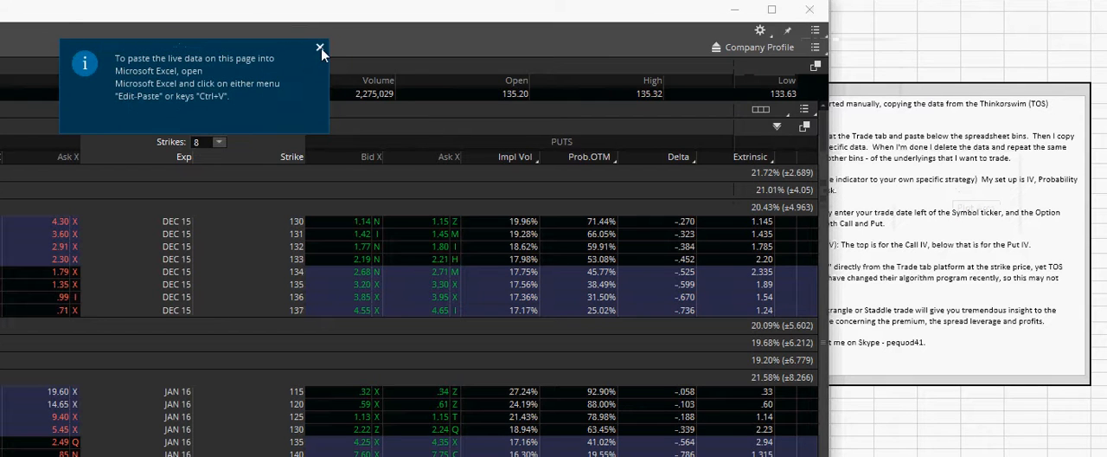
{"action": "left_click", "coordinate": [320, 50]}
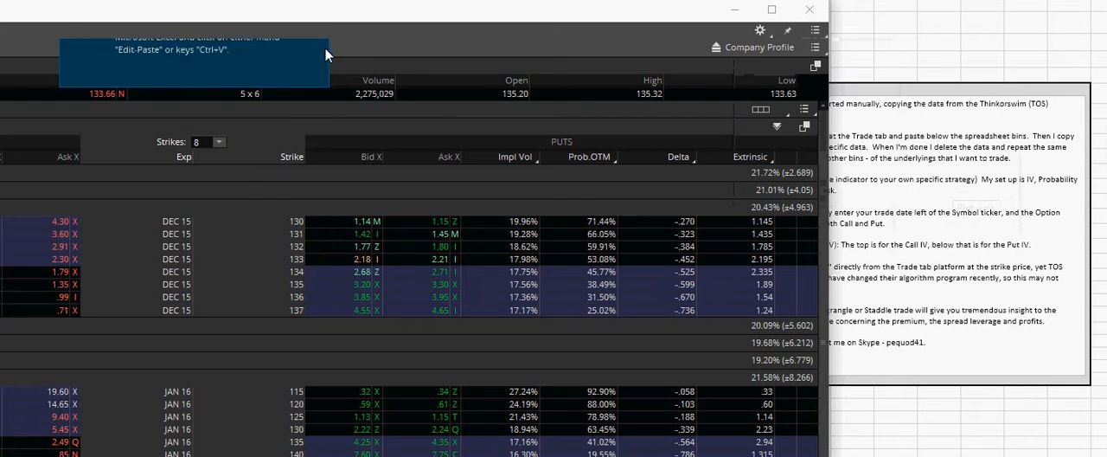
{"action": "left_click", "coordinate": [736, 11]}
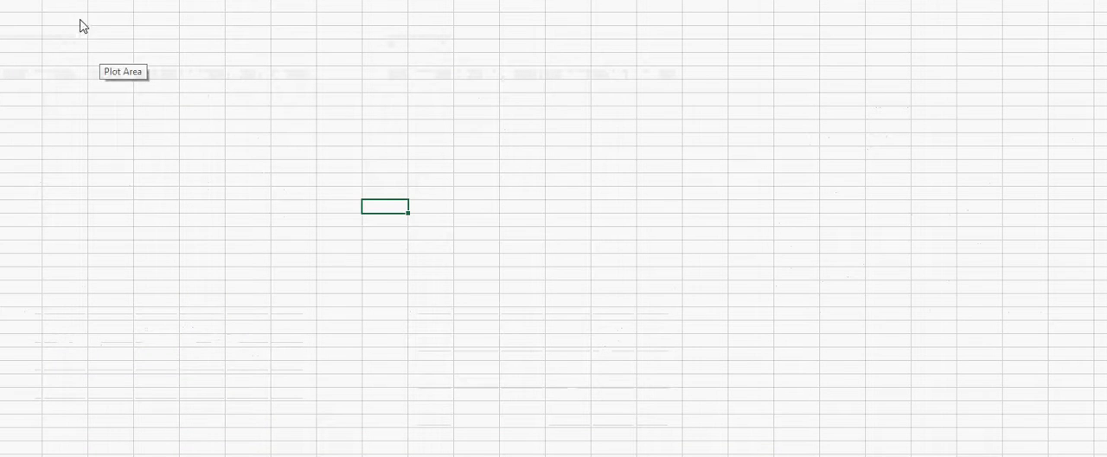
Paste the exported live HD option chain into the blank worksheet area below the strangle tables
{"action": "left_click", "coordinate": [63, 23]}
{"action": "right_click", "coordinate": [63, 24]}
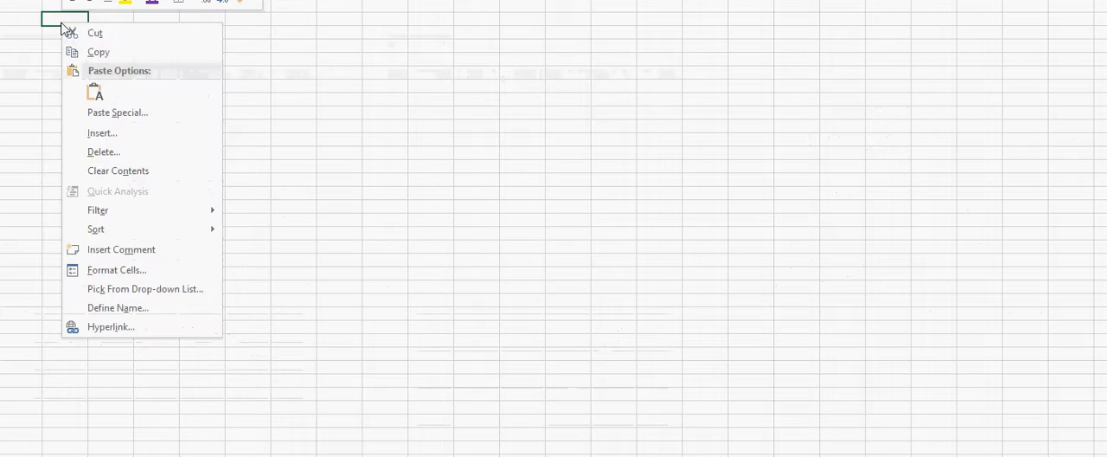
{"action": "left_click", "coordinate": [96, 91]}
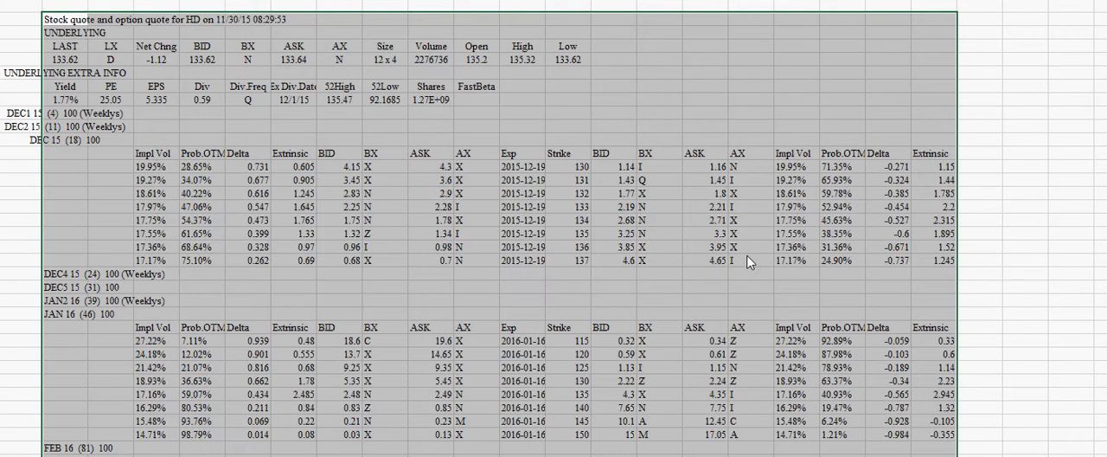
Clear the pasted stock quote, underlying info, and DEC1 and DEC2 weekly rows above the DEC 15 chain
{"action": "left_click", "coordinate": [73, 141]}
{"action": "mouse_move", "coordinate": [85, 22]}
{"action": "left_mouse_down"}
{"action": "mouse_move", "coordinate": [87, 62]}
{"action": "mouse_move", "coordinate": [156, 117]}
{"action": "mouse_move", "coordinate": [608, 119]}
{"action": "mouse_move", "coordinate": [609, 134]}
{"action": "left_mouse_up"}
{"action": "key", "text": "Delete"}
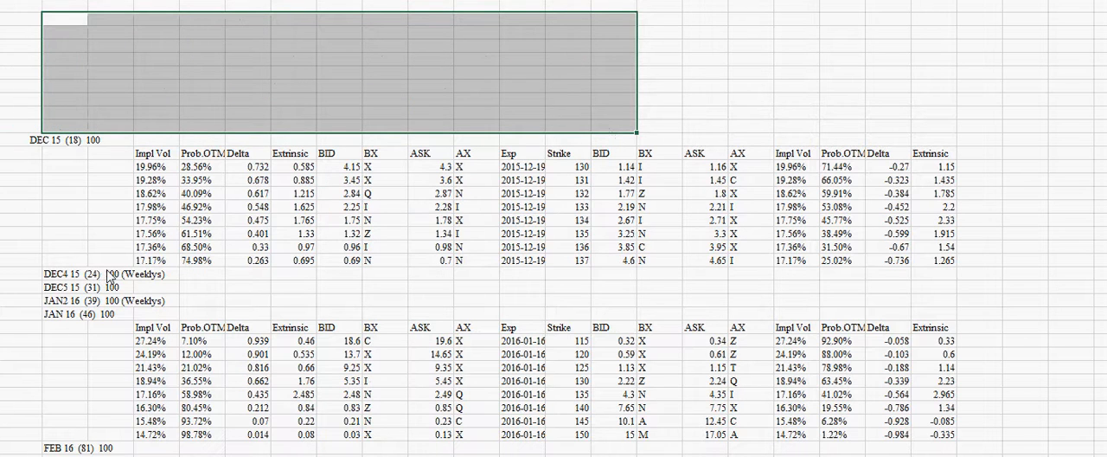
Clear the DEC4 15, DEC5 15 and JAN2 16 labels between the two chains and the FEB 16 label below
{"action": "left_click_drag", "start_coordinate": [111, 275], "coordinate": [160, 288]}
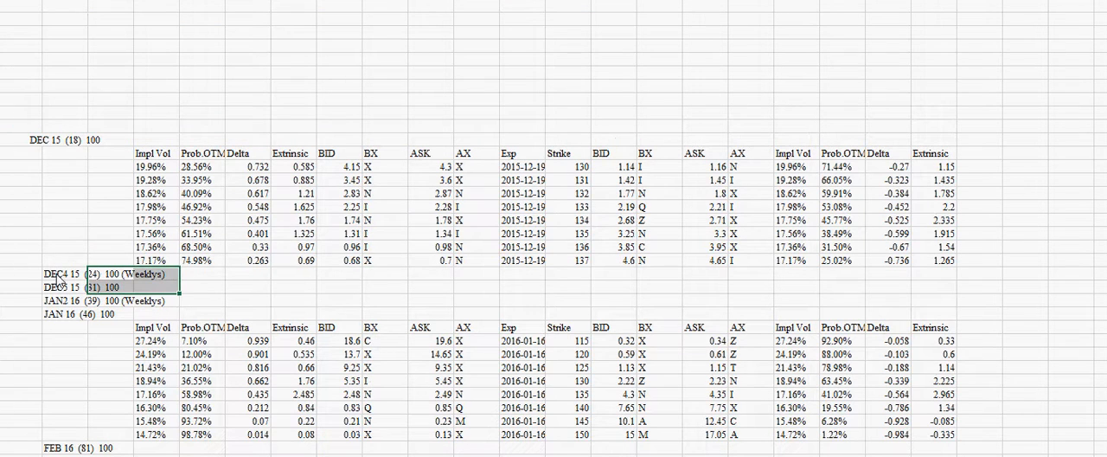
{"action": "left_click_drag", "start_coordinate": [59, 278], "coordinate": [160, 308]}
{"action": "key", "text": "Delete"}
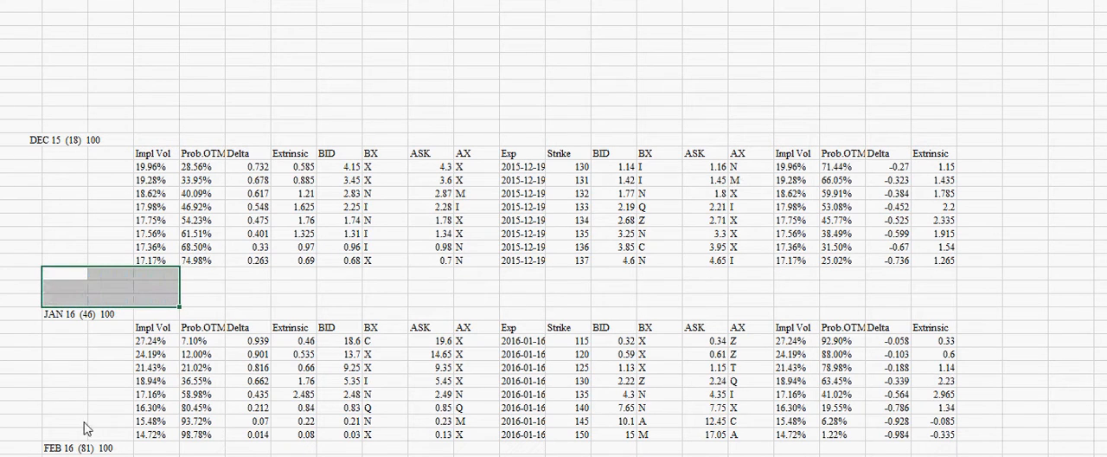
{"action": "left_click_drag", "start_coordinate": [76, 442], "coordinate": [155, 447]}
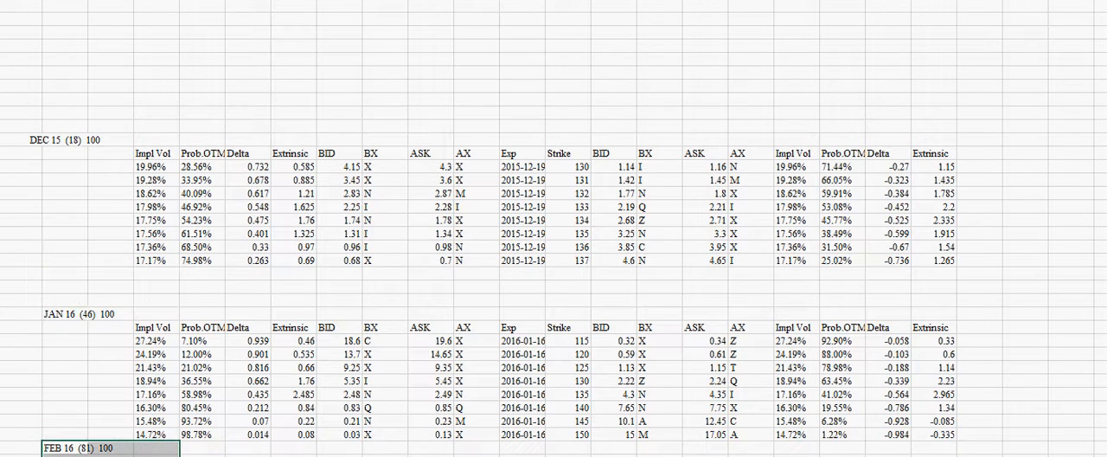
{"action": "key", "text": "Delete"}
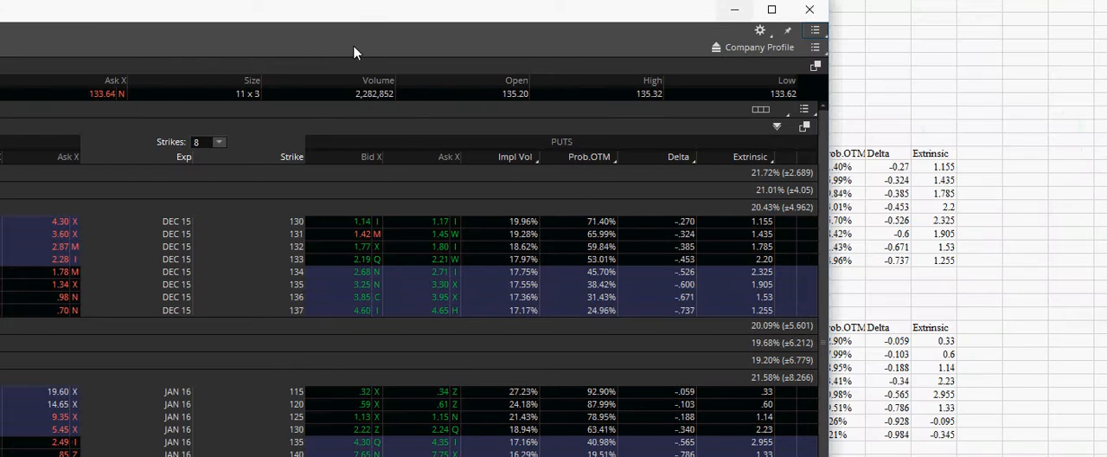
Check the HD chain in thinkorswim and copy the DEC 15 135-strike call BID cell into the HD table's Call Premium
{"action": "left_click_drag", "start_coordinate": [381, 12], "coordinate": [871, 10]}
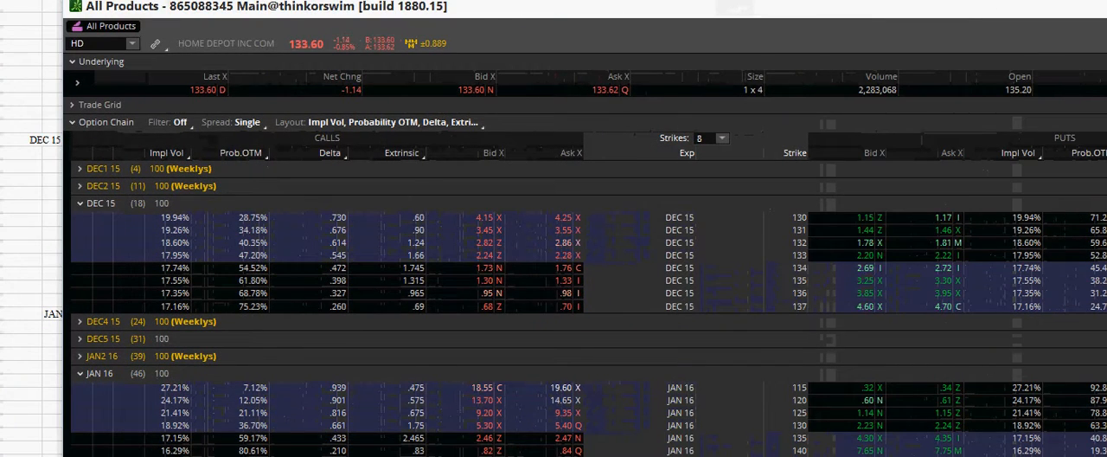
{"action": "left_click", "coordinate": [267, 455]}
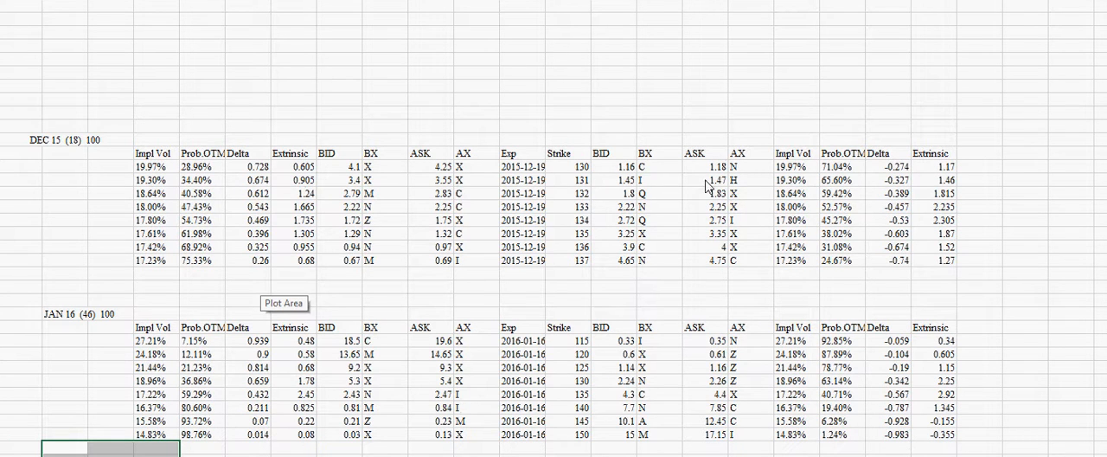
{"action": "right_click", "coordinate": [353, 235]}
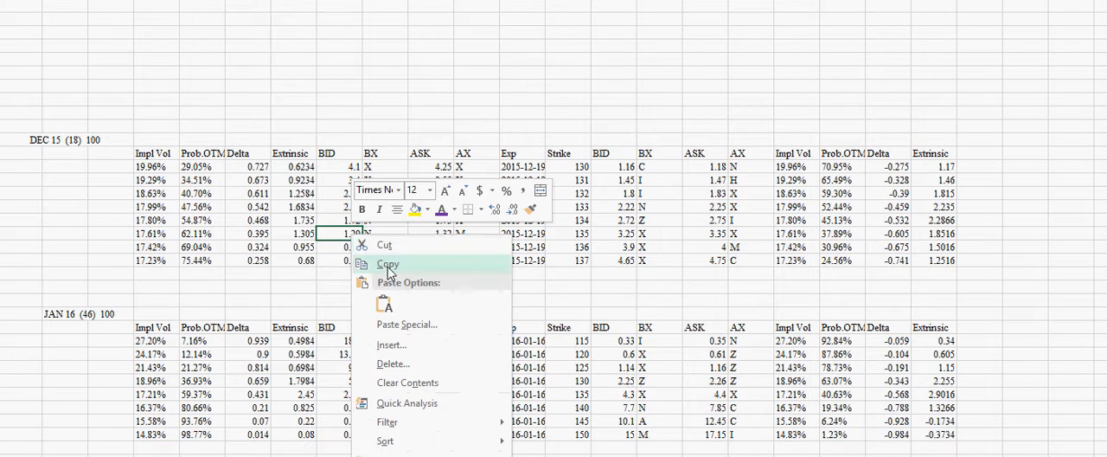
{"action": "left_click", "coordinate": [389, 265]}
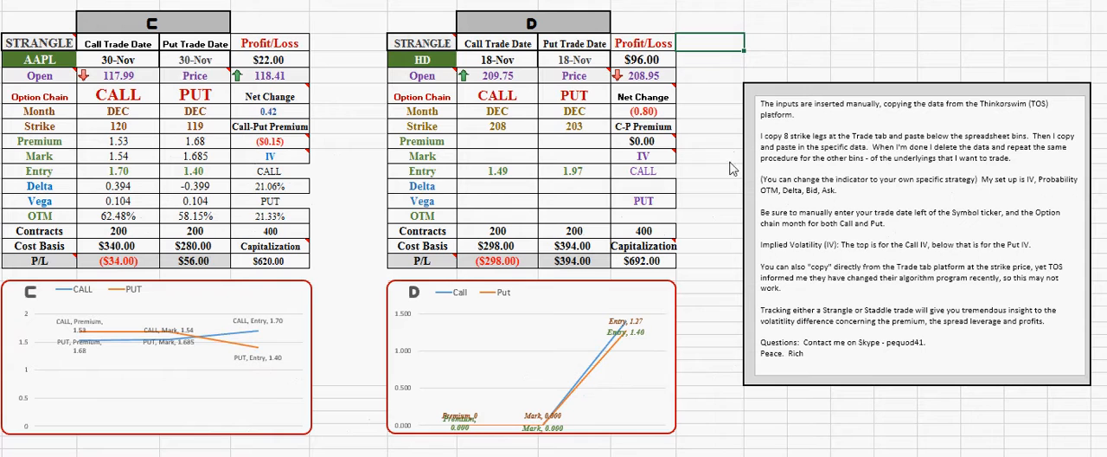
{"action": "left_click", "coordinate": [525, 143]}
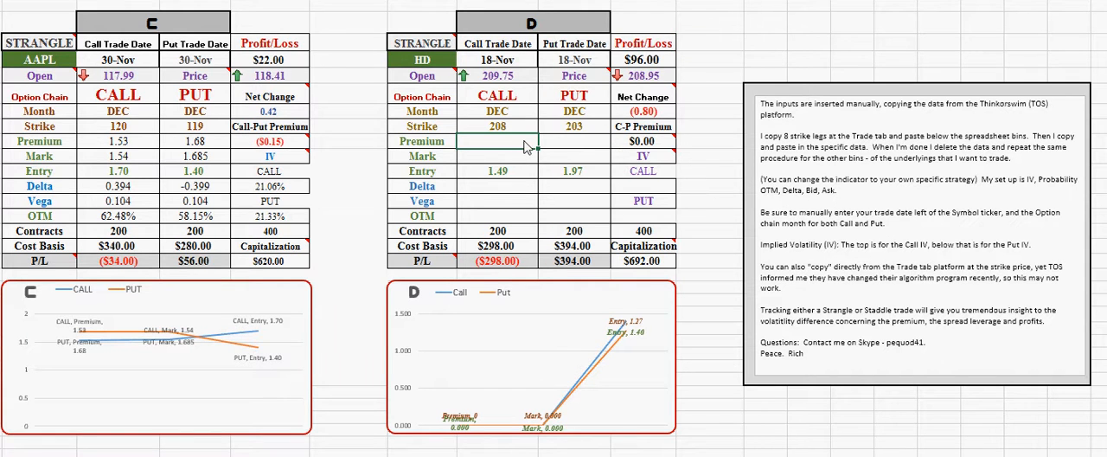
{"action": "key", "text": "ctrl+v"}
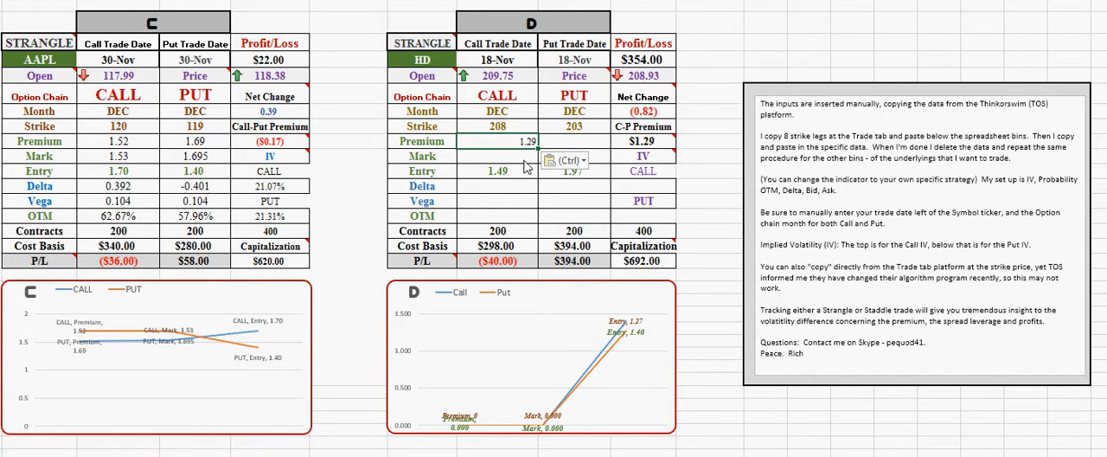
Paste the same copied live BID formula into the HD table's Call Mark, Delta, Vega, OTM and IV cells
{"action": "left_click", "coordinate": [525, 160]}
{"action": "key", "text": "ctrl+v"}
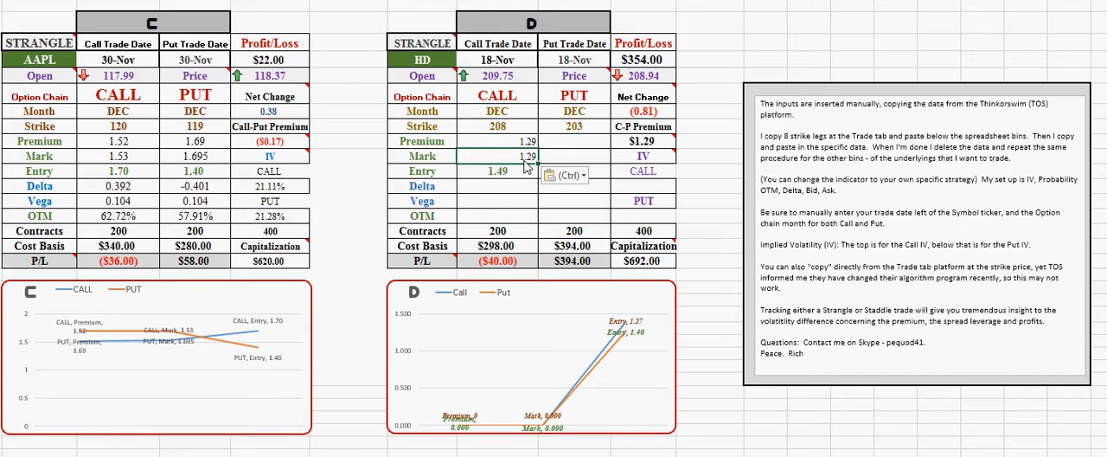
{"action": "left_click", "coordinate": [509, 189]}
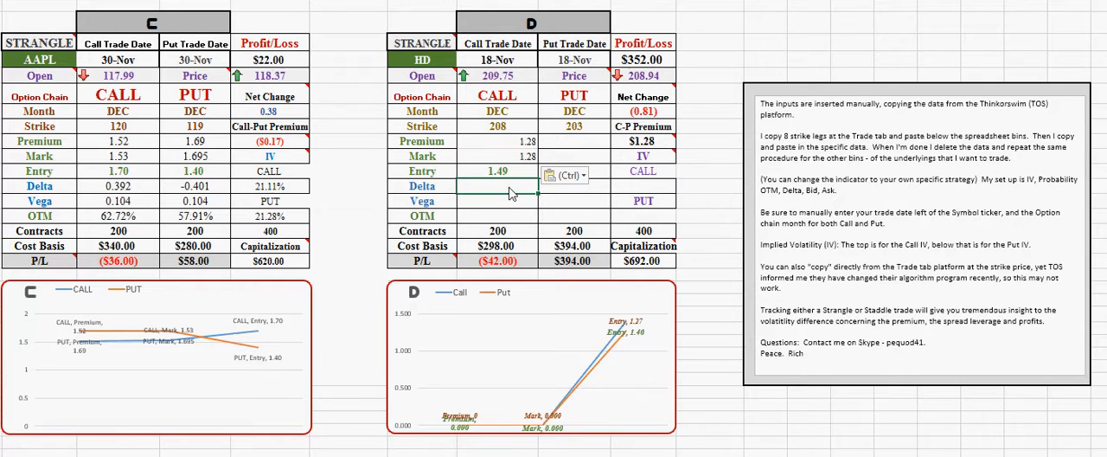
{"action": "key", "text": "ctrl+v"}
{"action": "left_click", "coordinate": [513, 204]}
{"action": "key", "text": "ctrl+v"}
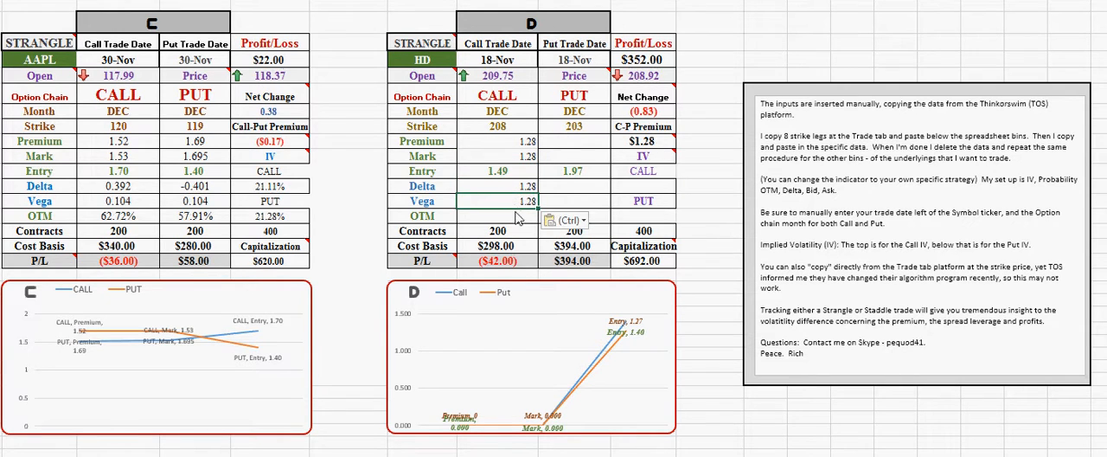
{"action": "left_click", "coordinate": [516, 220]}
{"action": "key", "text": "ctrl+v"}
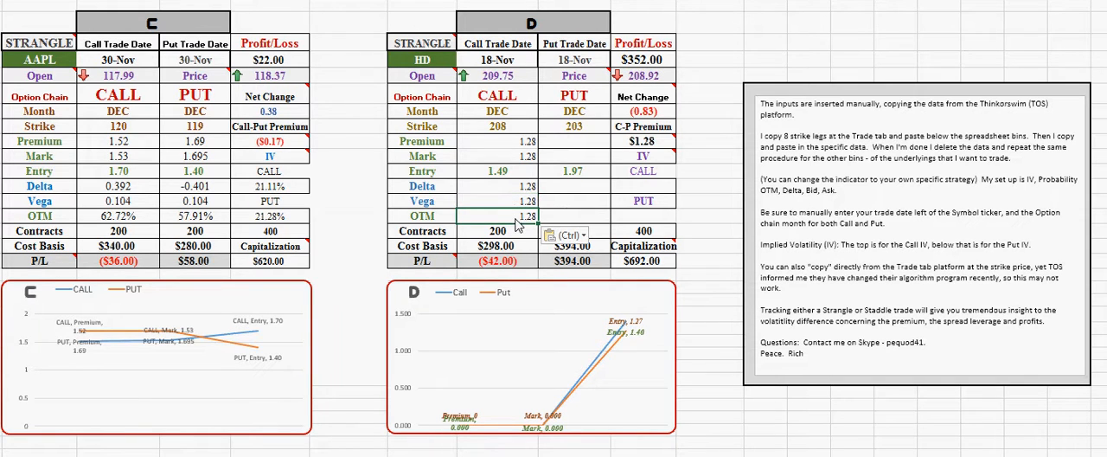
{"action": "left_click", "coordinate": [641, 188]}
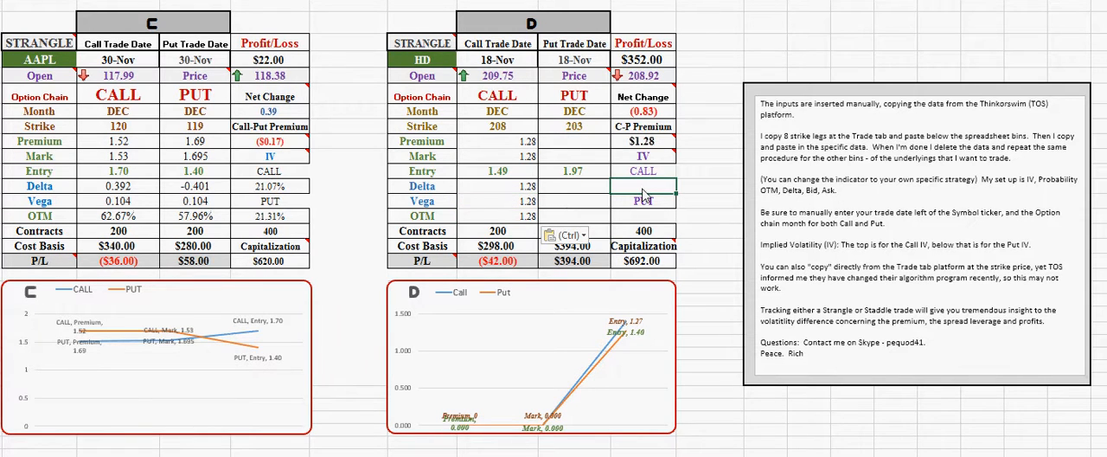
{"action": "key", "text": "ctrl+v"}
Try changing the live data field in the HD table's Call Premium formula from BID to PREMIUM
{"action": "left_click", "coordinate": [510, 141]}
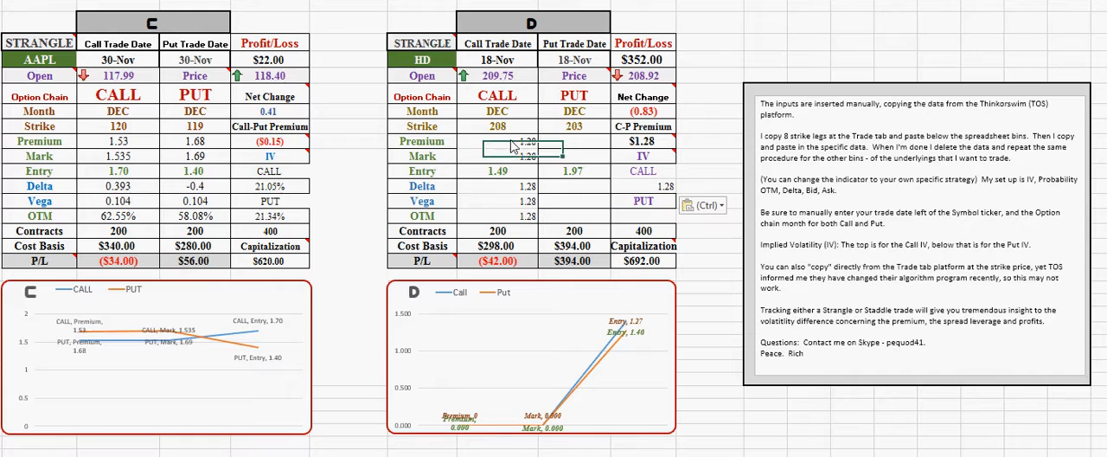
{"action": "key", "text": "F2"}
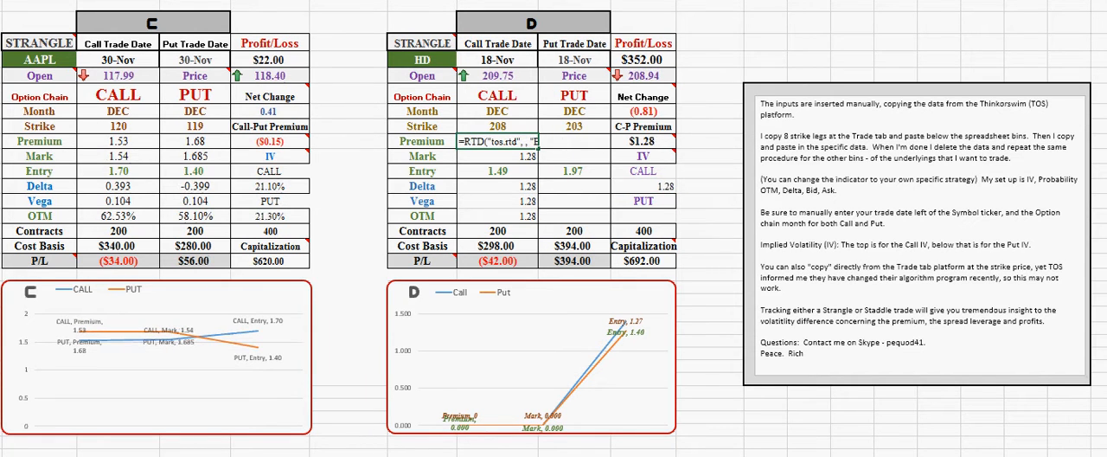
{"action": "type", "text": "PREMIU\","}
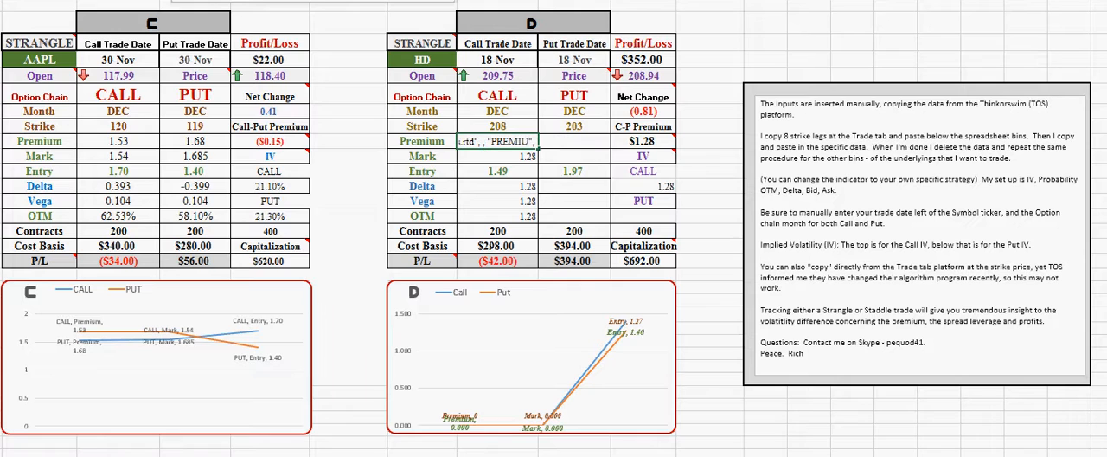
{"action": "type", "text": "UM"}
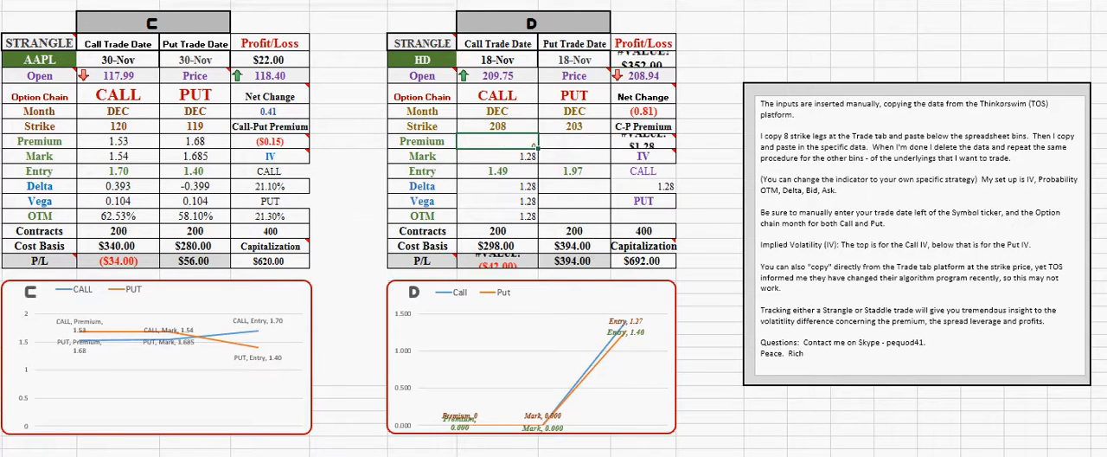
{"action": "key", "text": "Tab"}
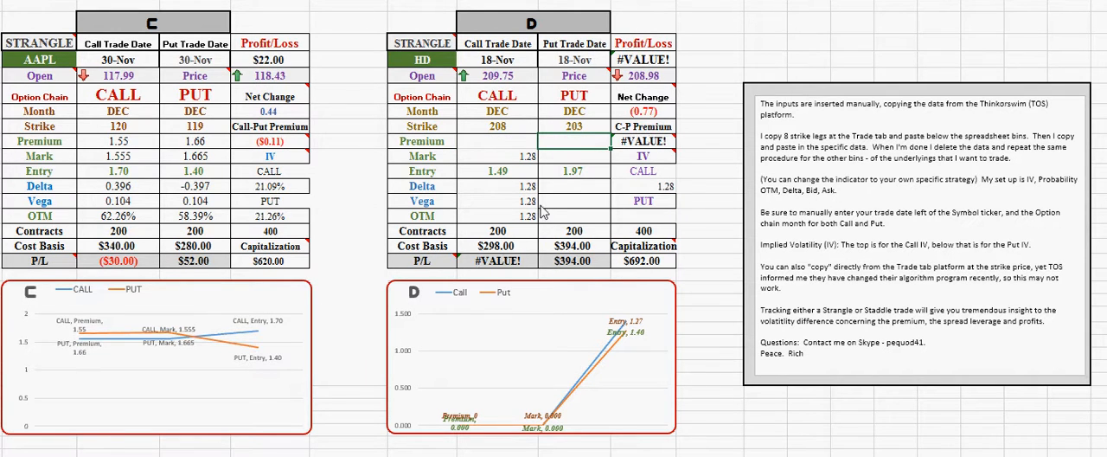
Change the live data field in the HD table's Call Mark formula from BID to MARK
{"action": "left_click", "coordinate": [502, 161]}
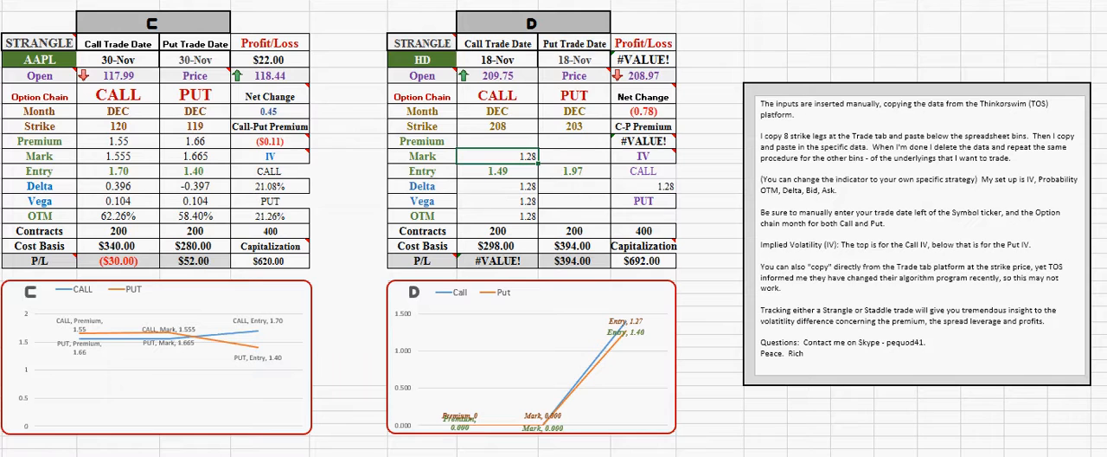
{"action": "key", "text": "F2"}
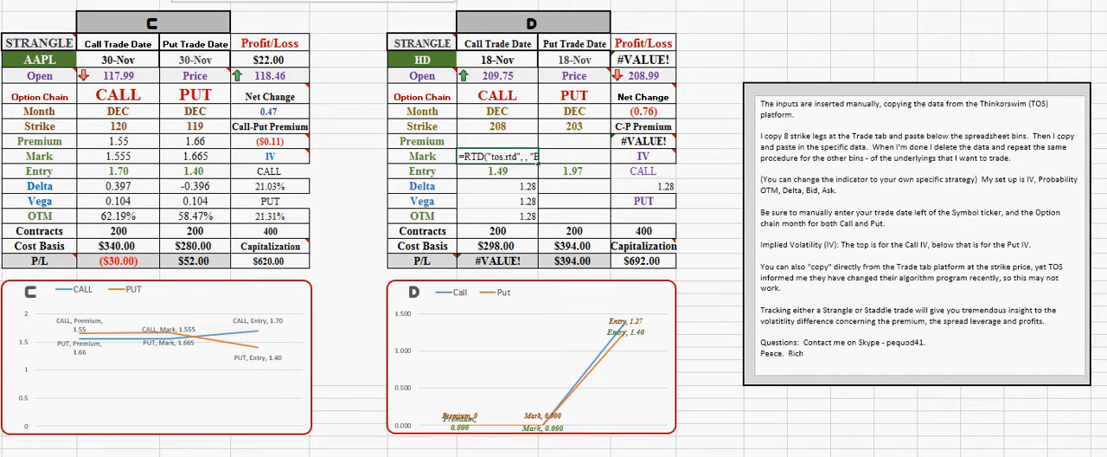
{"action": "type", "text": "MARK\", \"."}
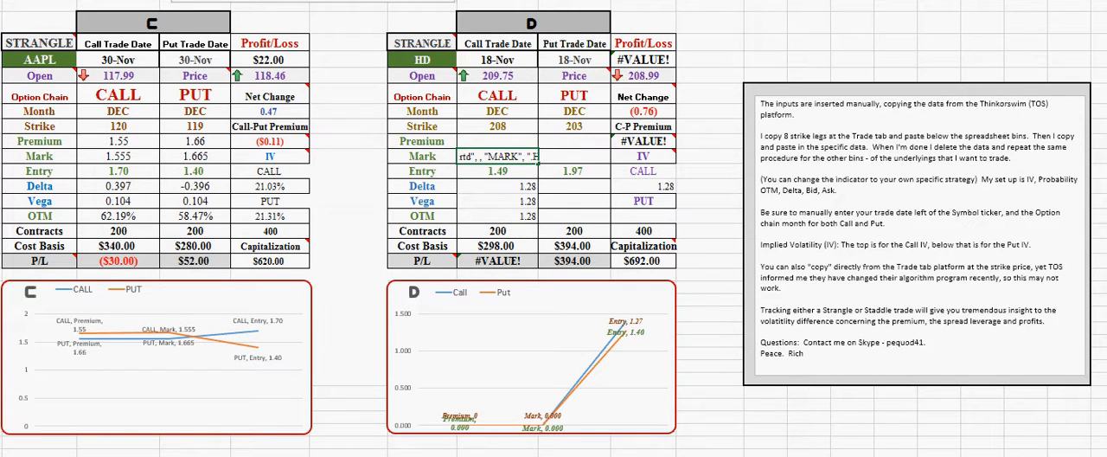
{"action": "key", "text": "Tab"}
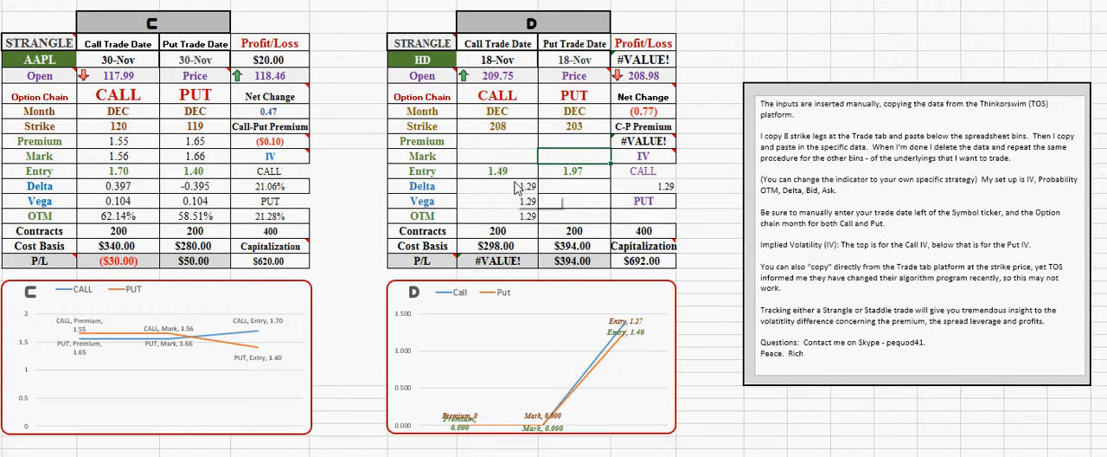
{"action": "left_click", "coordinate": [522, 144]}
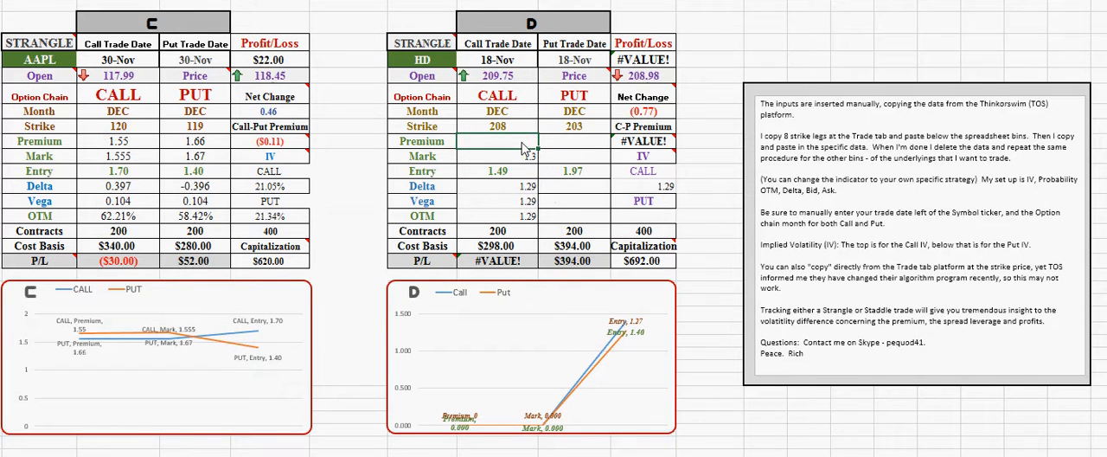
Edit the live formulas in the HD table's Call Delta and Vega cells to request delta and vega instead of BID
{"action": "left_click", "coordinate": [510, 190]}
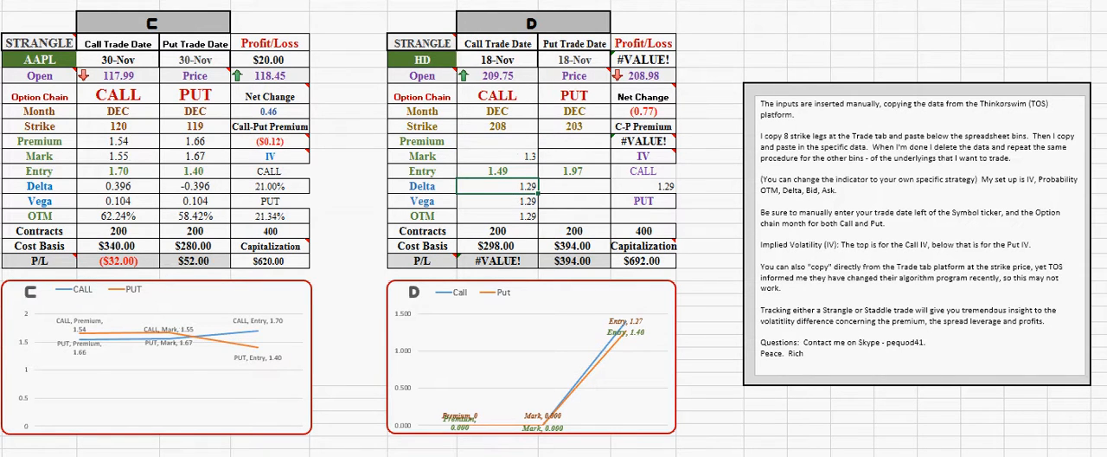
{"action": "key", "text": "F2"}
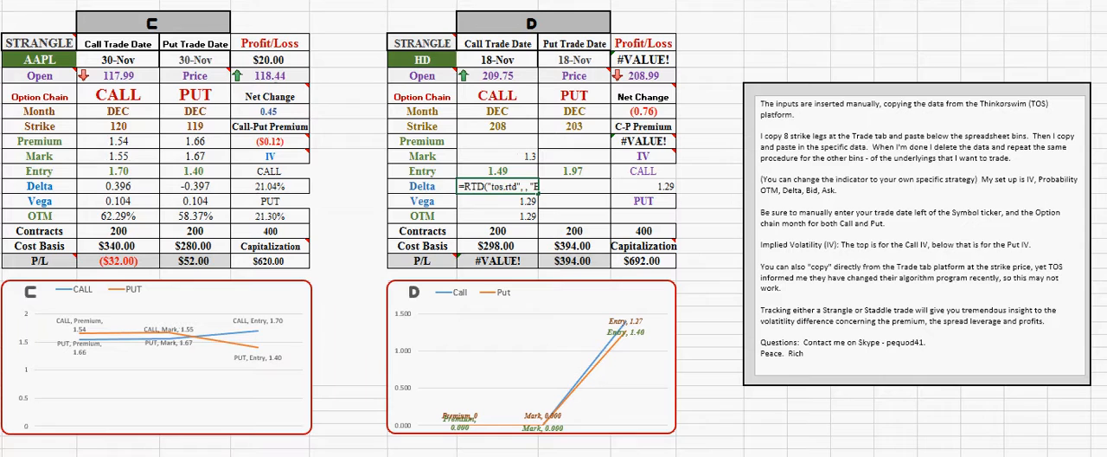
{"action": "type", "text": "DEL\","}
{"action": "key", "text": "Tab"}
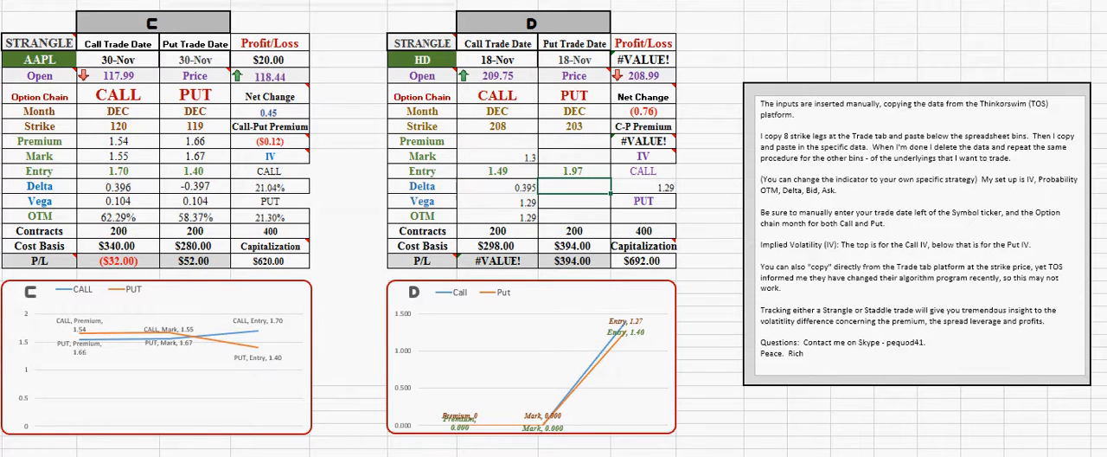
{"action": "left_click", "coordinate": [515, 204]}
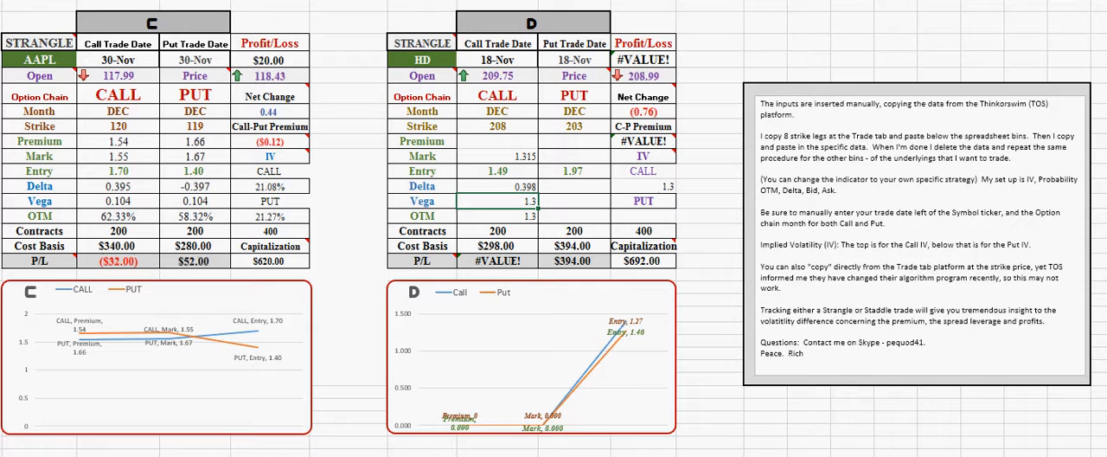
{"action": "key", "text": "F2"}
{"action": "type", "text": "VEGA"}
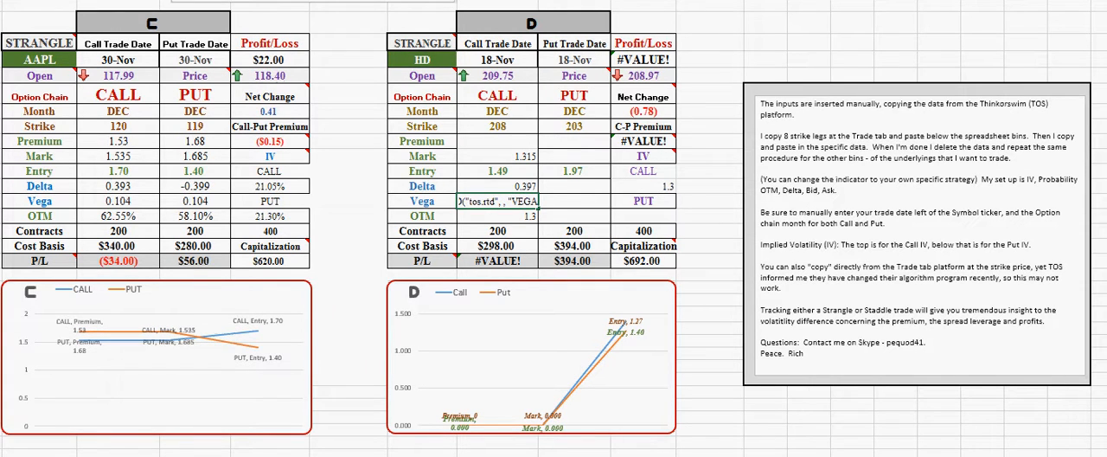
{"action": "key", "text": "Tab"}
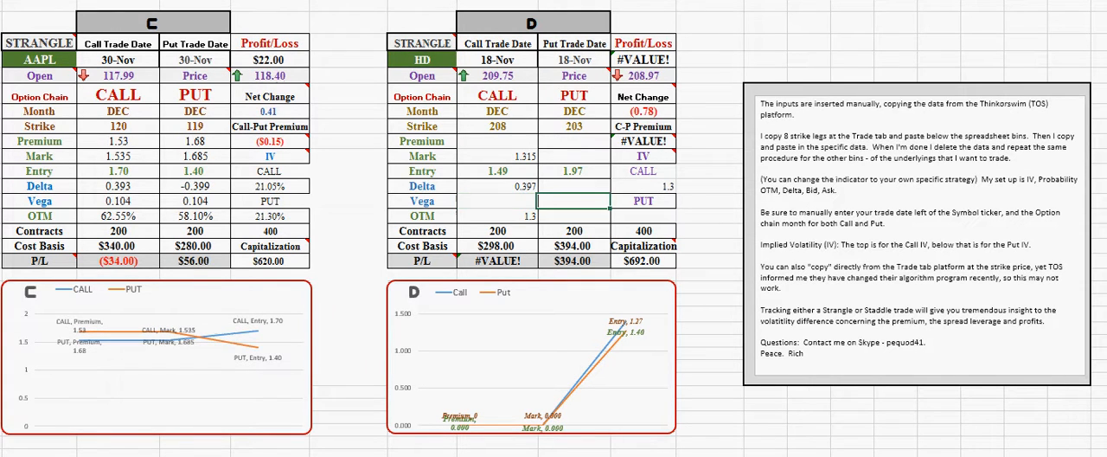
Copy the DEC 15 135-strike call BID from the option chain sheet into the HD table's Call Premium again
{"action": "left_click", "coordinate": [525, 143]}
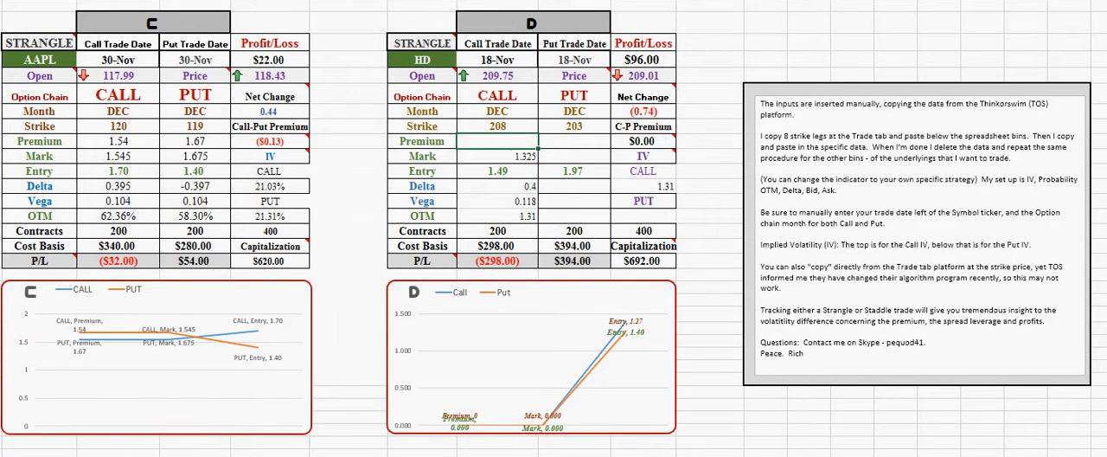
{"action": "key", "text": "ctrl+Page_Down"}
{"action": "right_click", "coordinate": [358, 236]}
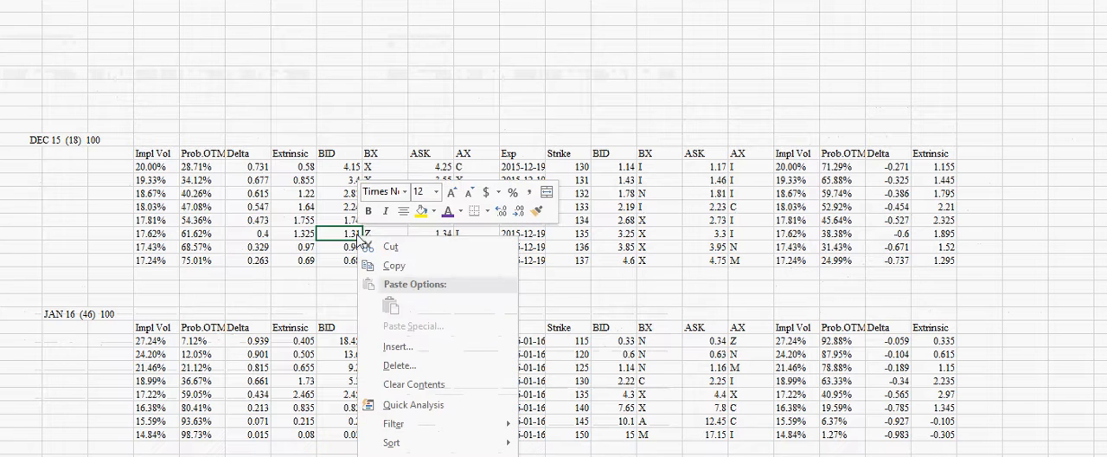
{"action": "left_click", "coordinate": [393, 266]}
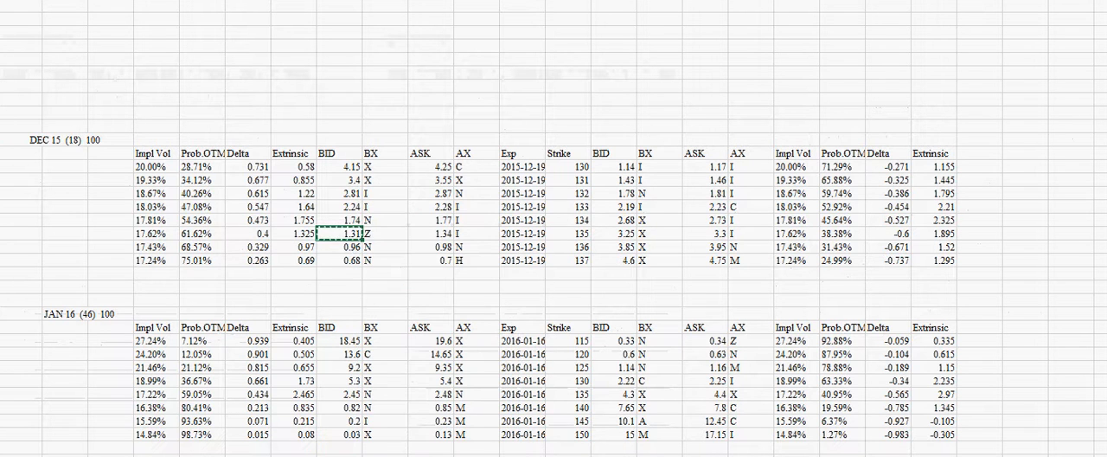
{"action": "key", "text": "ctrl+Page_Up"}
{"action": "left_click", "coordinate": [503, 144]}
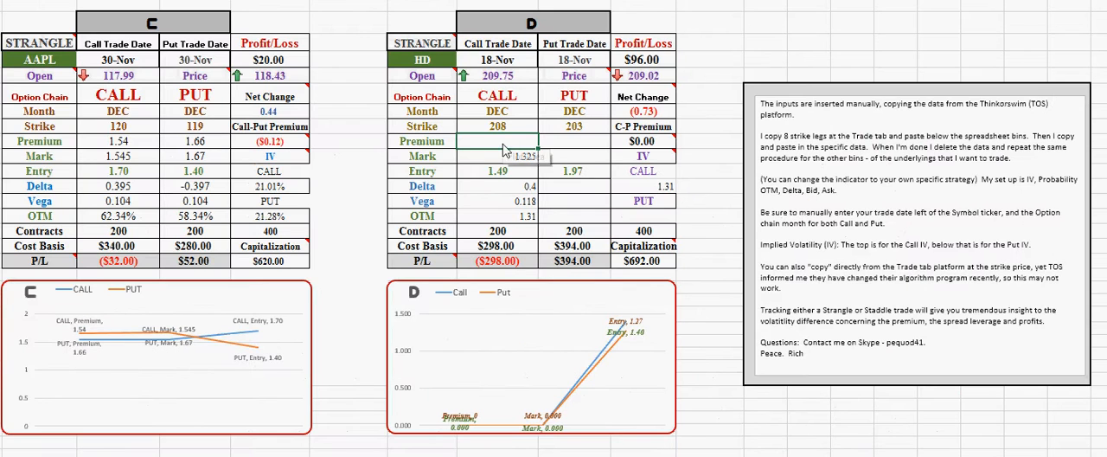
{"action": "type", "text": "1.31"}
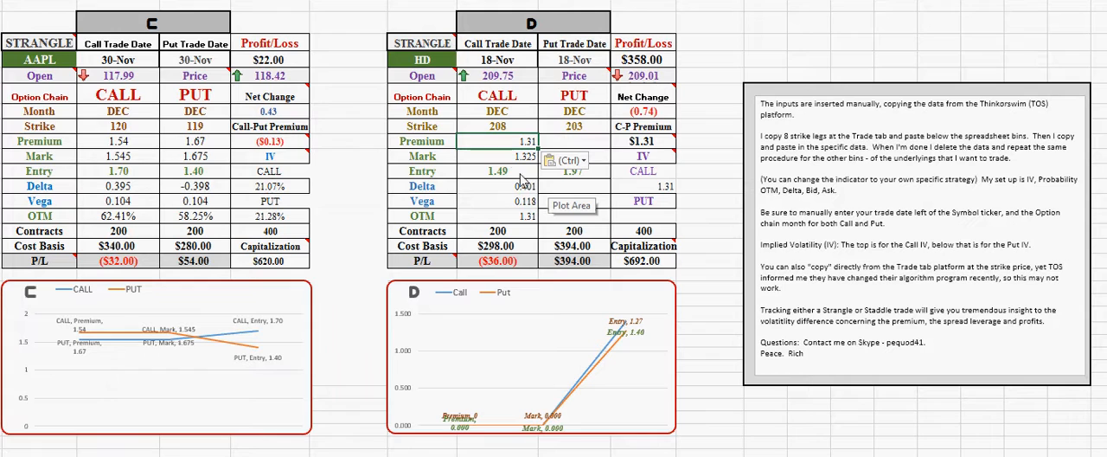
Try changing the live data field in the HD table's Call OTM formula from BID to Porb_OTM
{"action": "left_click", "coordinate": [526, 221]}
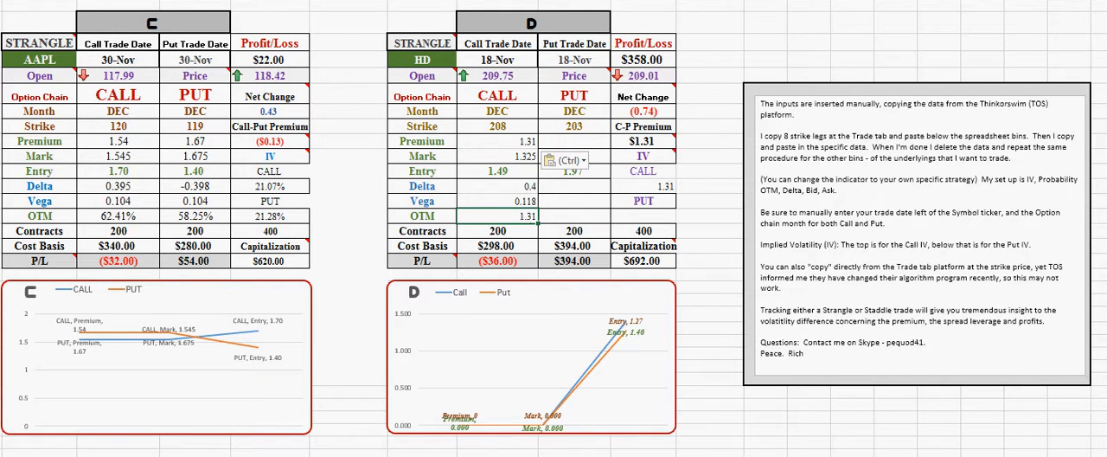
{"action": "key", "text": "F2"}
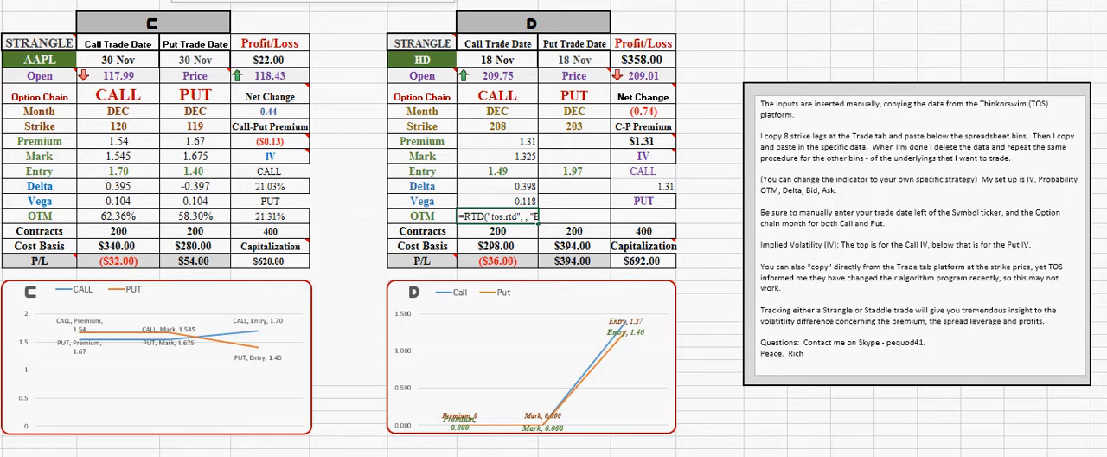
{"action": "type", "text": "pORB_"}
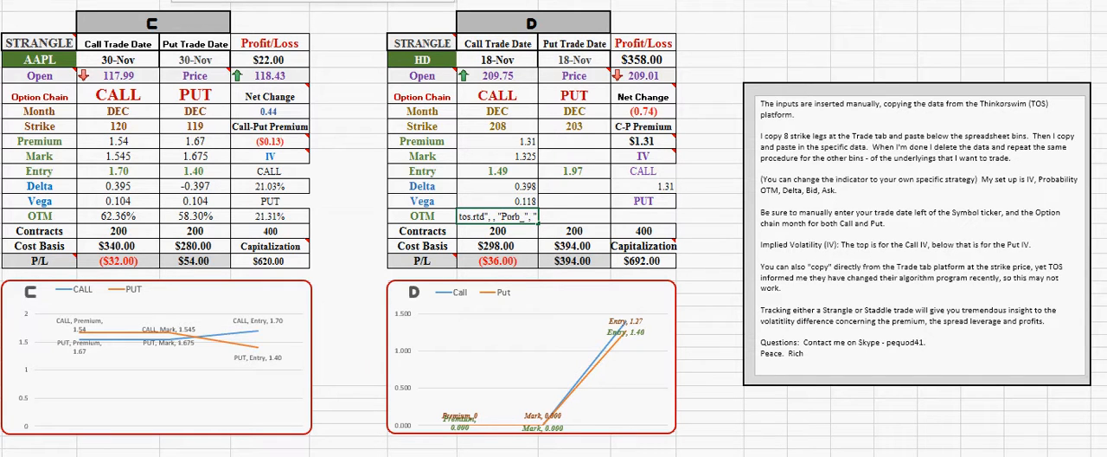
{"action": "type", "text": "OTM"}
{"action": "key", "text": "Tab"}
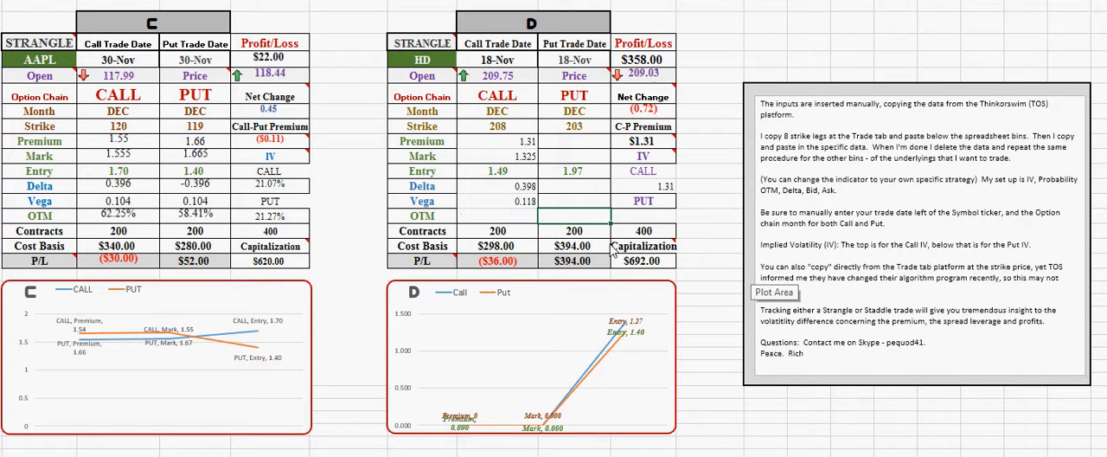
Correct the data field in the HD table's Call OTM formula to PROB_OTM and center the Call values from Premium through OTM
{"action": "left_click", "coordinate": [526, 220]}
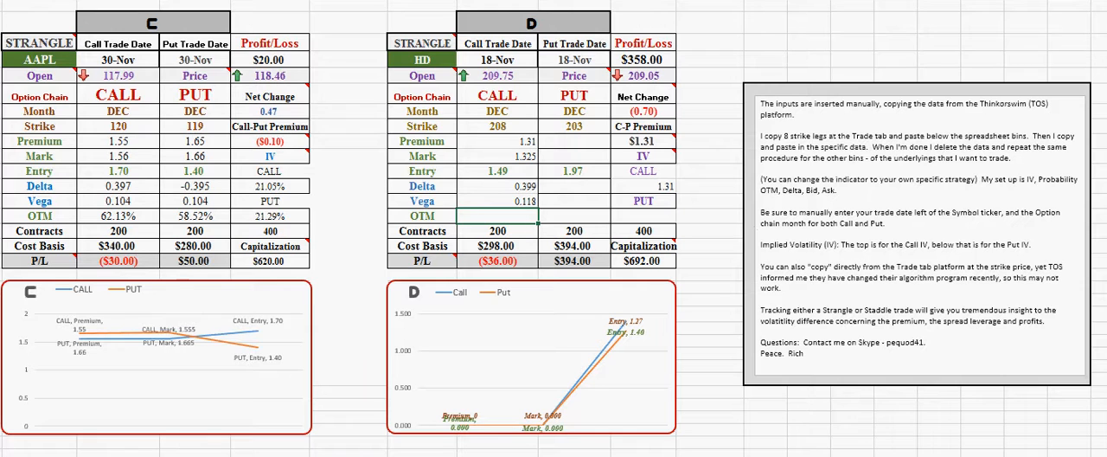
{"action": "key", "text": "ctrl+v"}
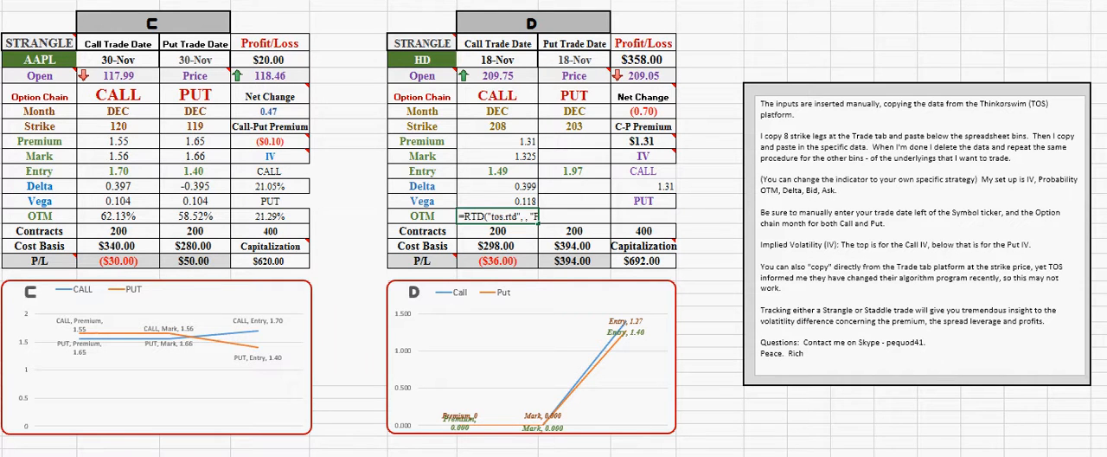
{"action": "type", "text": "R_OTM"}
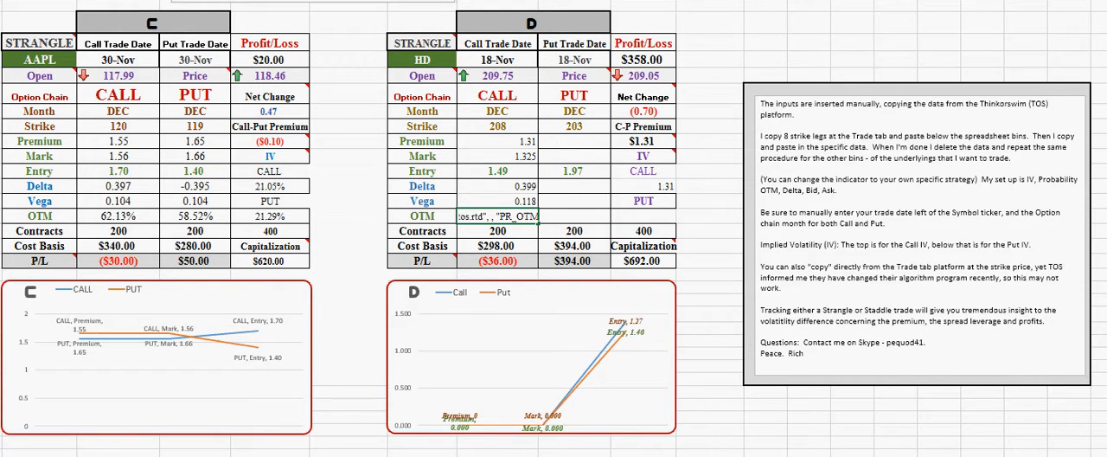
{"action": "type", "text": "OB"}
{"action": "key", "text": "Tab"}
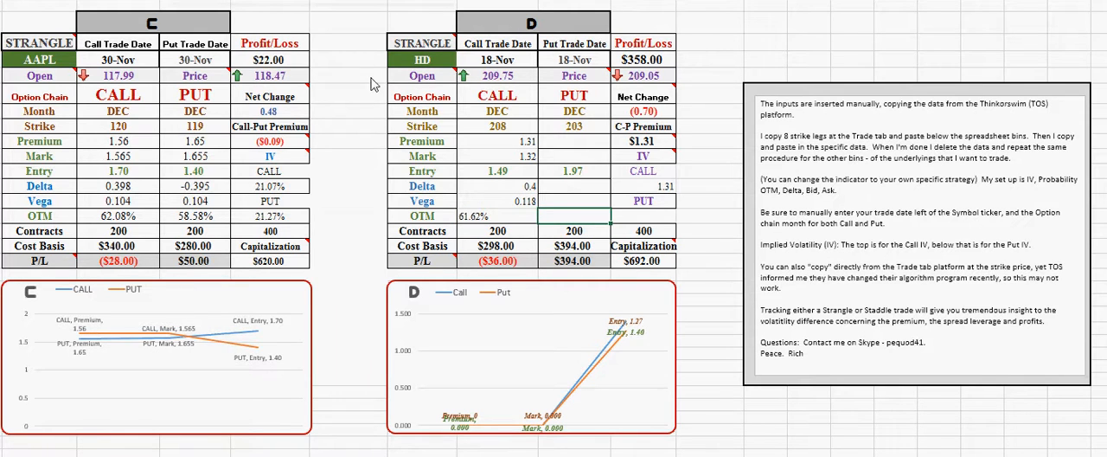
{"action": "left_click_drag", "start_coordinate": [517, 141], "coordinate": [497, 228]}
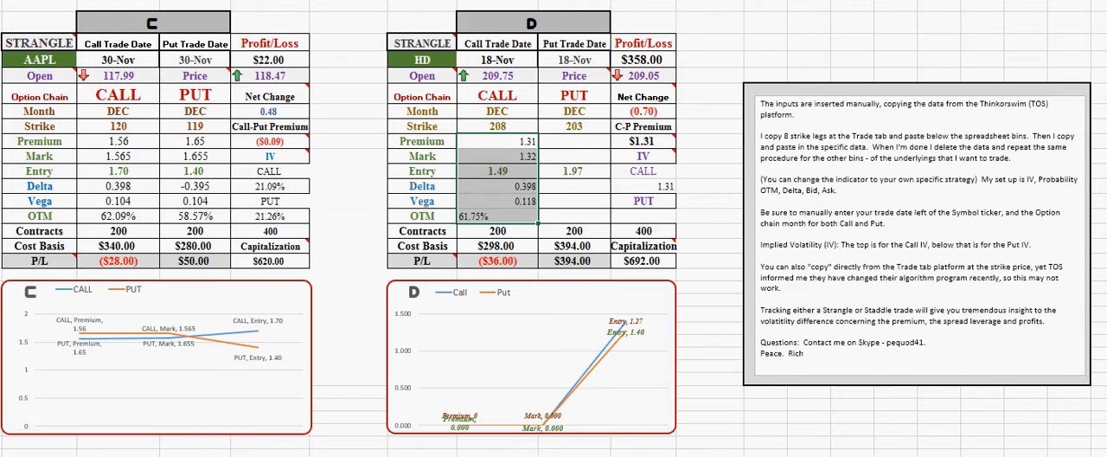
{"action": "type", "text": "1.31 1.32 1.49 0.398 0.118 61.75%"}
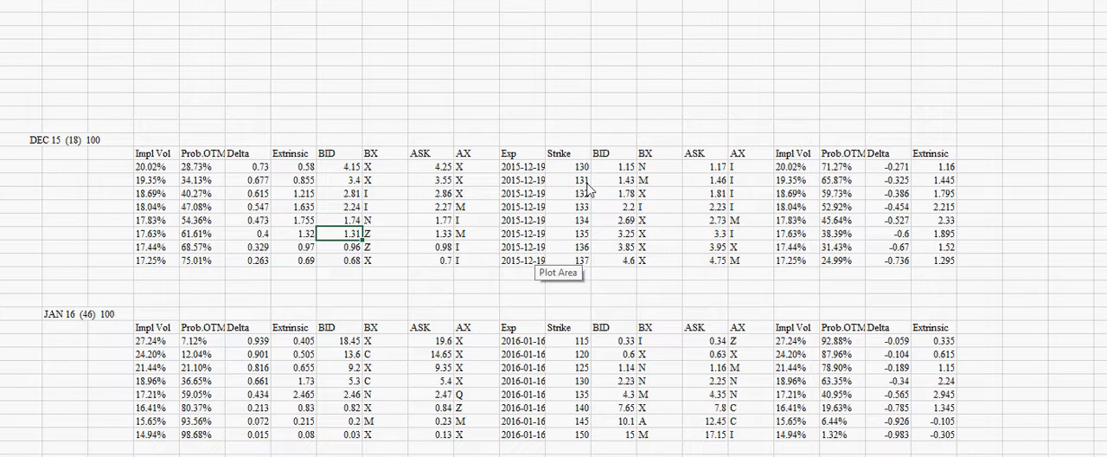
Copy the DEC 15 131-strike put BID cell from the option chain sheet
{"action": "left_click", "coordinate": [630, 183]}
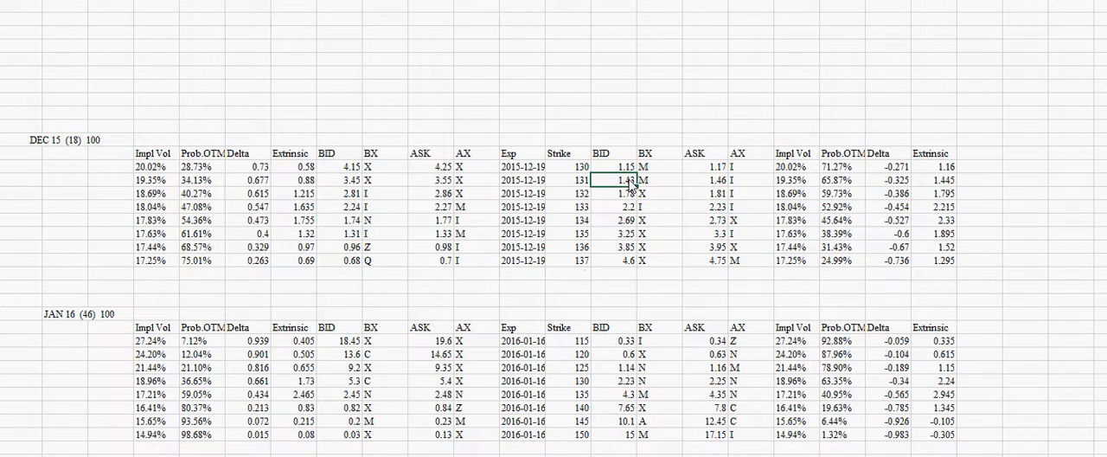
{"action": "right_click", "coordinate": [630, 182]}
{"action": "left_click", "coordinate": [650, 208]}
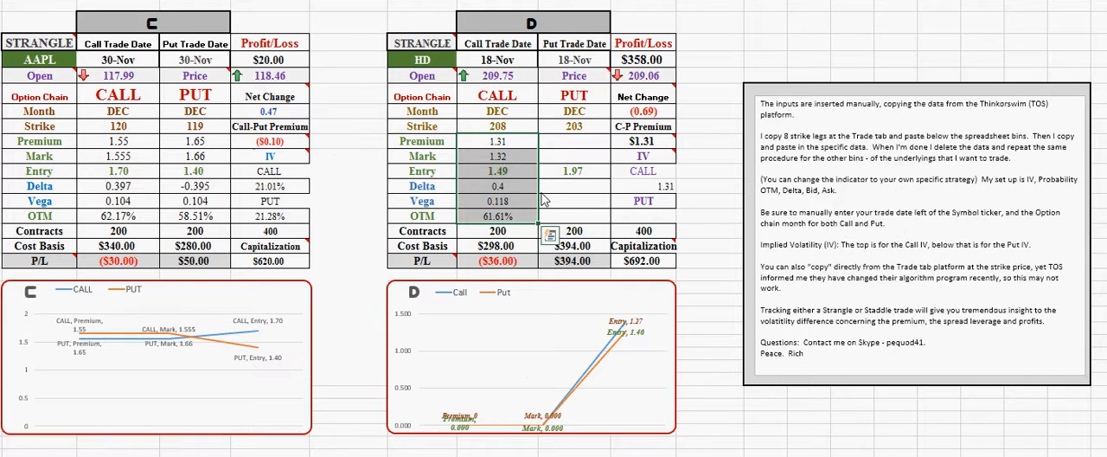
Set the HD table's Call strike to 135 and Put strike to 131
{"action": "left_click", "coordinate": [509, 127]}
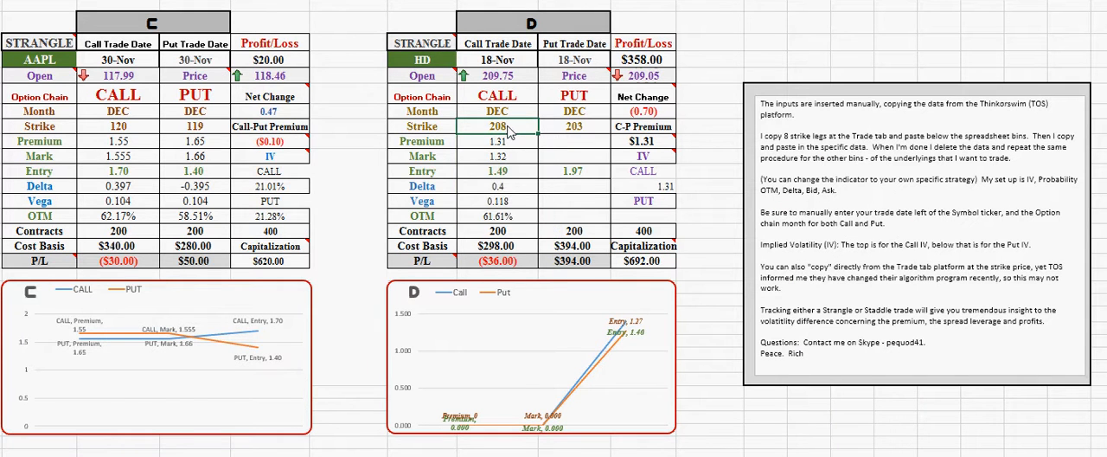
{"action": "type", "text": "135"}
{"action": "left_click", "coordinate": [605, 128]}
{"action": "type", "text": "131"}
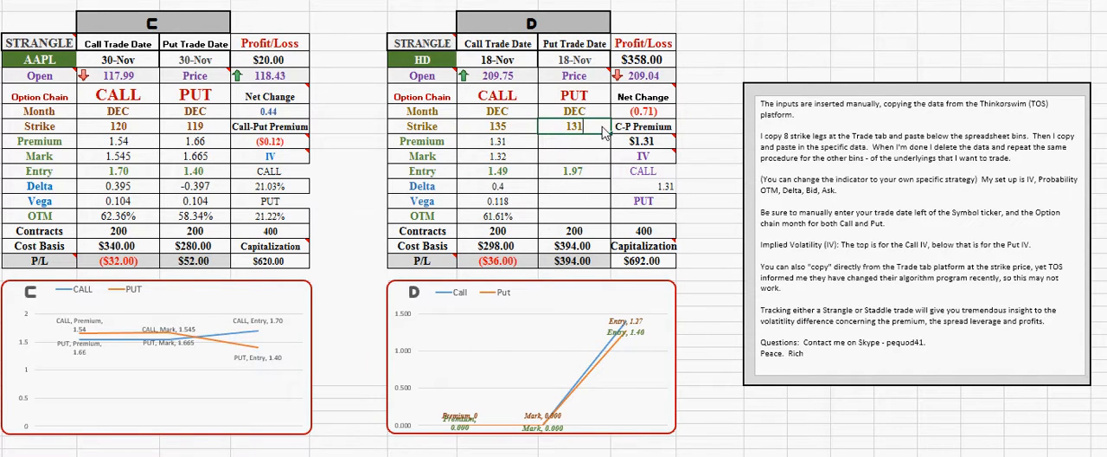
Set both the Call and Put trade dates in the HD table to 11/30
{"action": "left_click", "coordinate": [529, 60]}
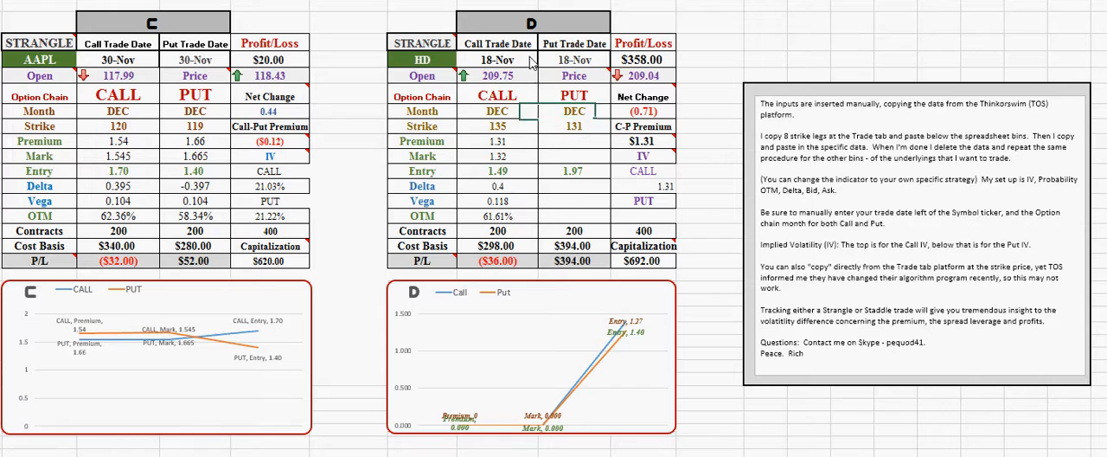
{"action": "type", "text": "11"}
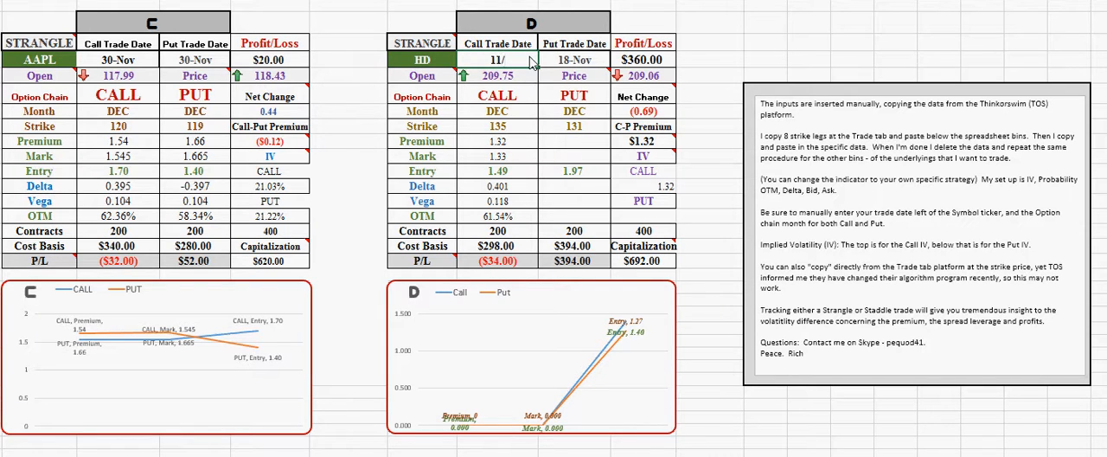
{"action": "type", "text": "/30"}
{"action": "key", "text": "Tab"}
{"action": "type", "text": "11/"}
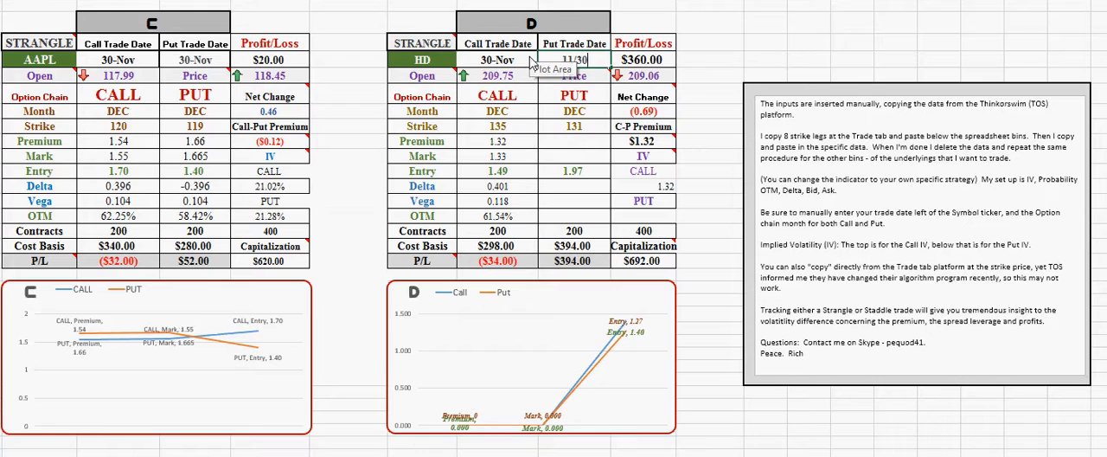
{"action": "type", "text": "30"}
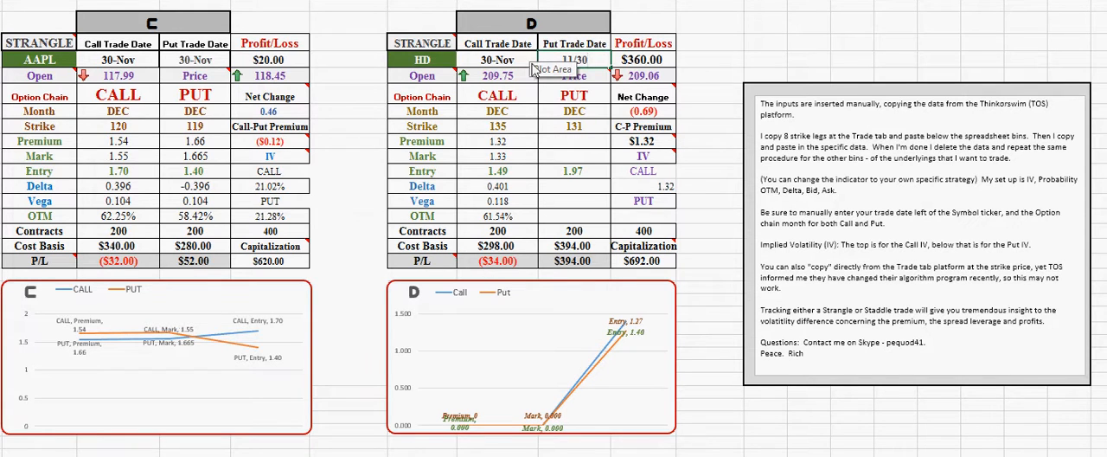
Copy the DEC 15 131-strike put BID cell from the option chain sheet into the HD table's Put Premium field
{"action": "left_click", "coordinate": [605, 147]}
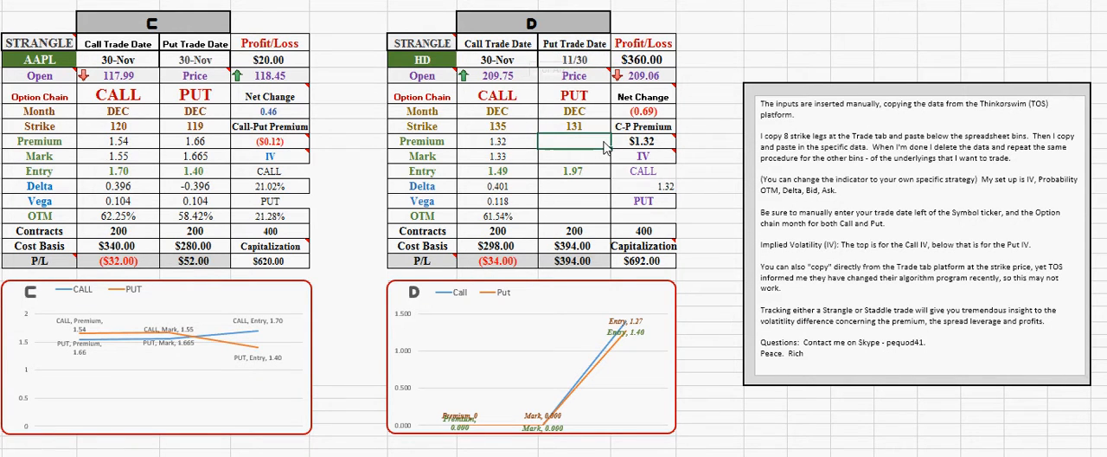
{"action": "right_click", "coordinate": [586, 149]}
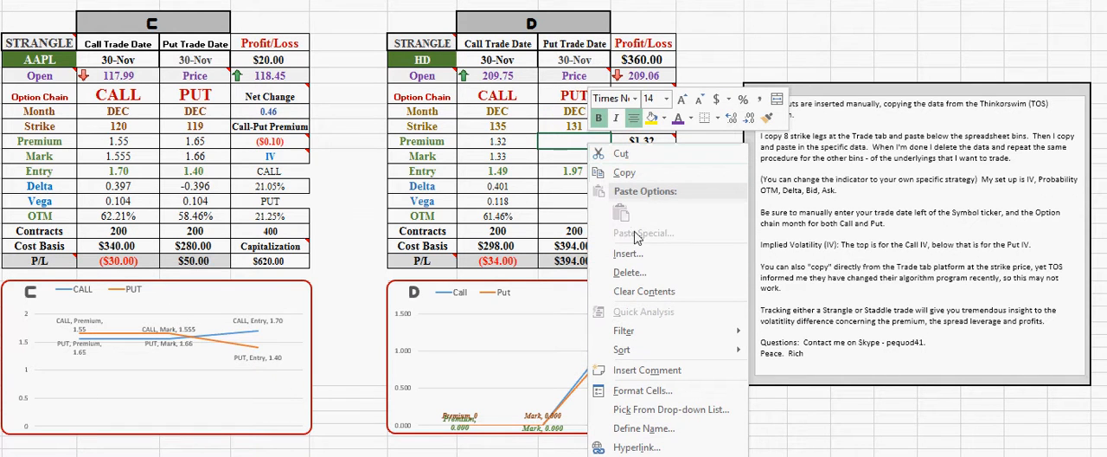
{"action": "key", "text": "Escape"}
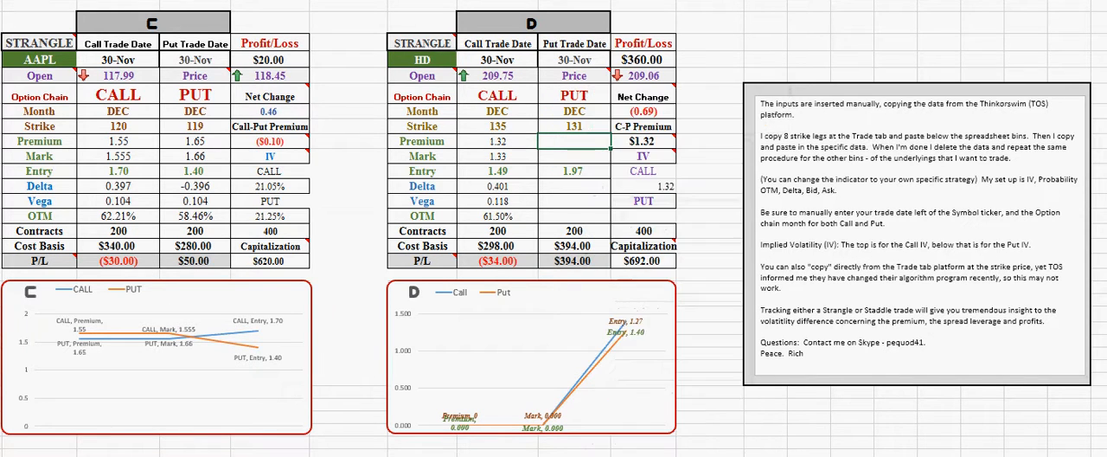
{"action": "key", "text": "ctrl+Page_Down"}
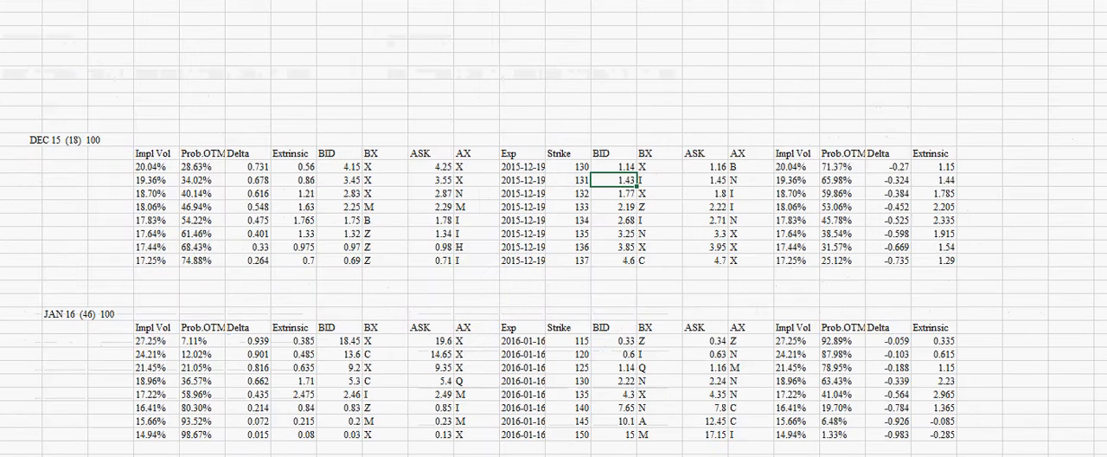
{"action": "right_click", "coordinate": [626, 181]}
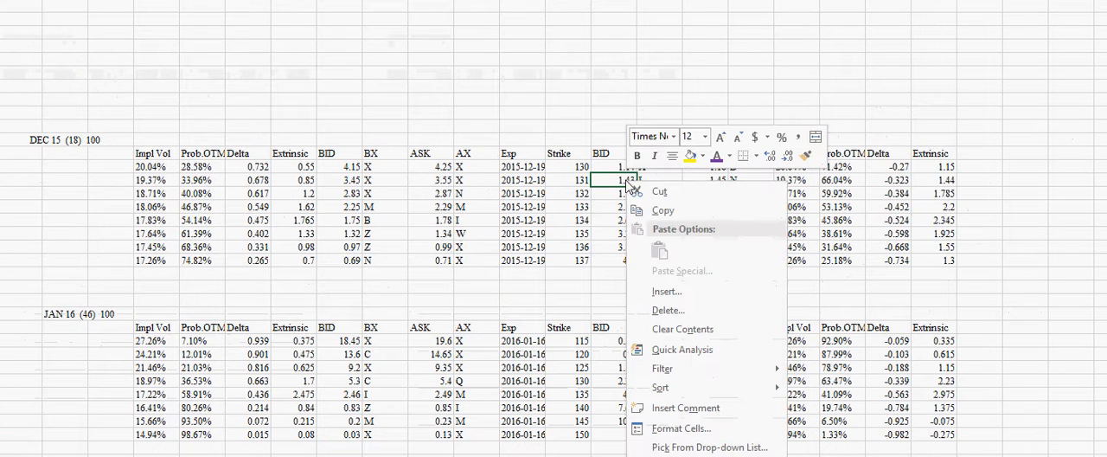
{"action": "left_click", "coordinate": [663, 213]}
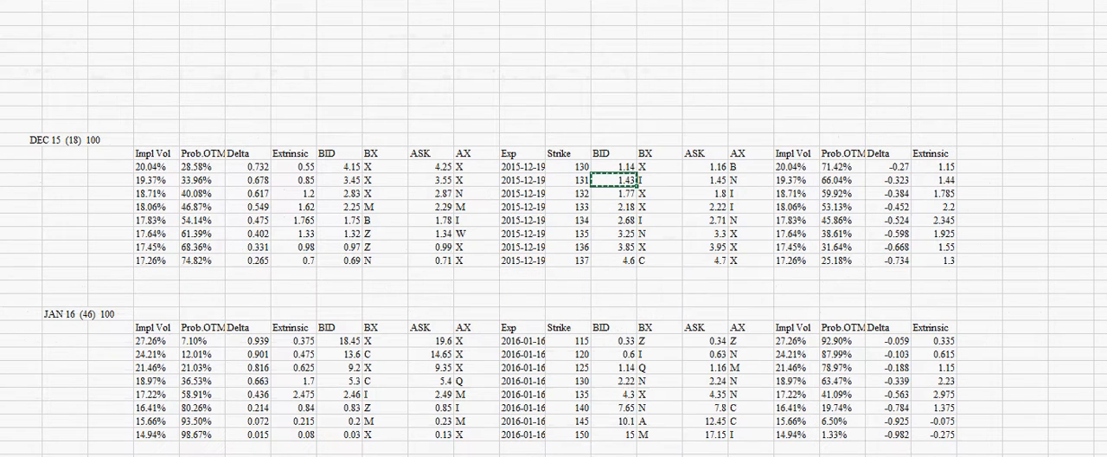
{"action": "key", "text": "ctrl+Page_Up"}
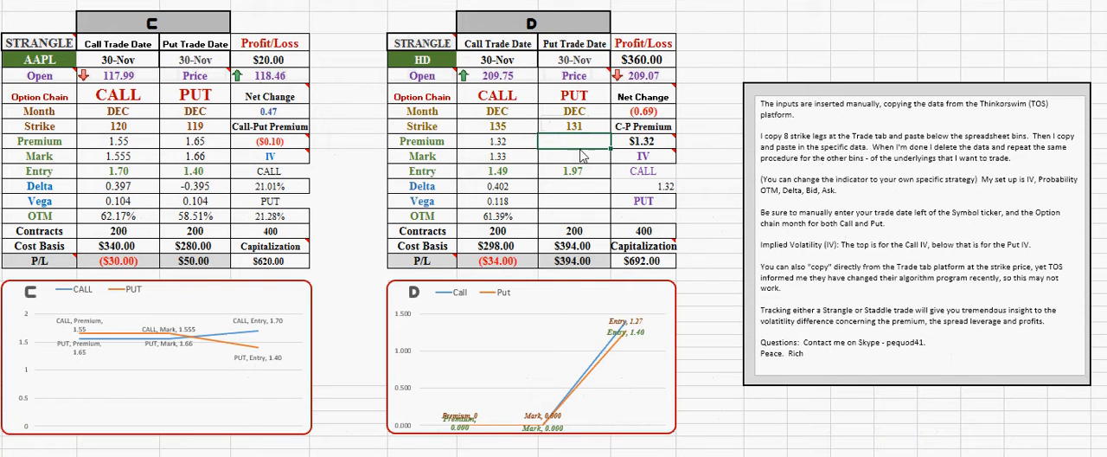
{"action": "key", "text": "ctrl+v"}
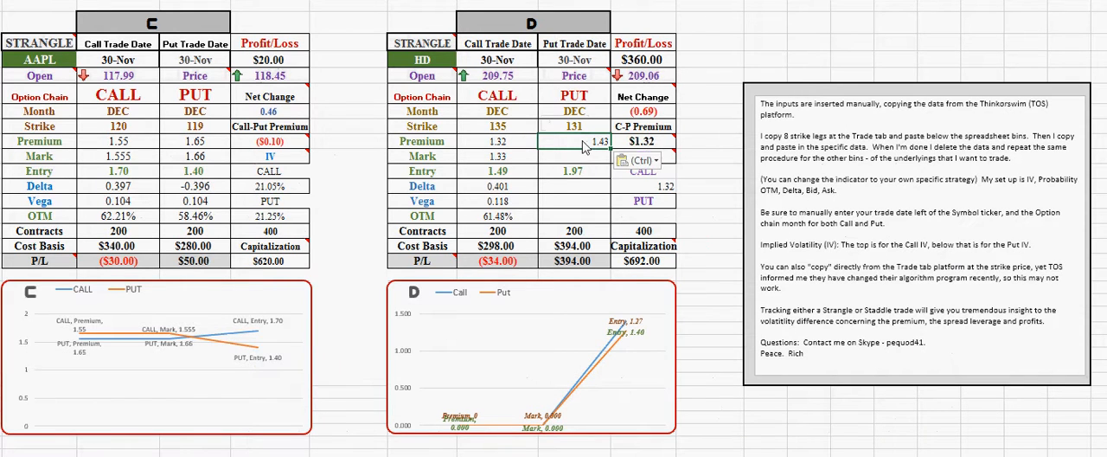
Paste the copied put BID link into the HD table's Put Mark, Delta, Vega and OTM fields and the Put IV field
{"action": "left_click", "coordinate": [585, 162]}
{"action": "key", "text": "ctrl+v"}
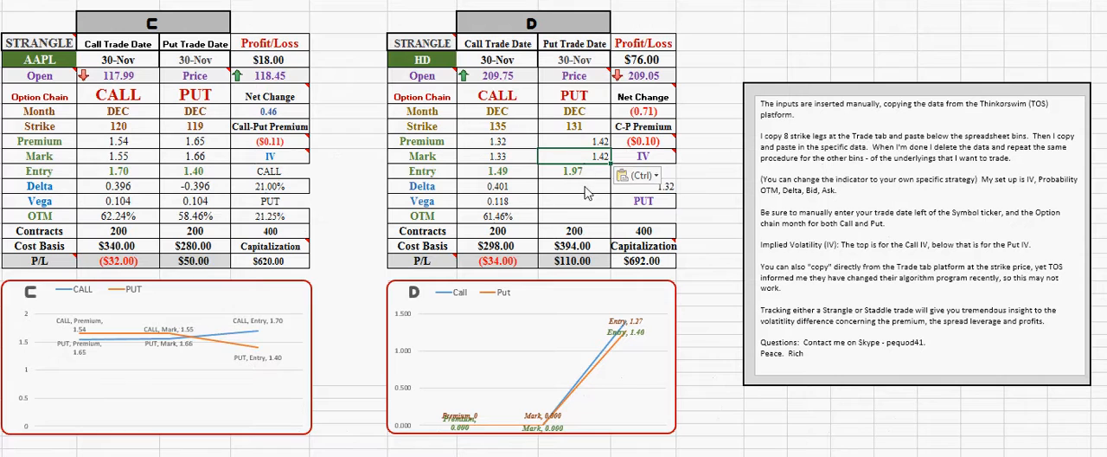
{"action": "left_click", "coordinate": [589, 192]}
{"action": "key", "text": "ctrl+v"}
{"action": "left_click", "coordinate": [595, 206]}
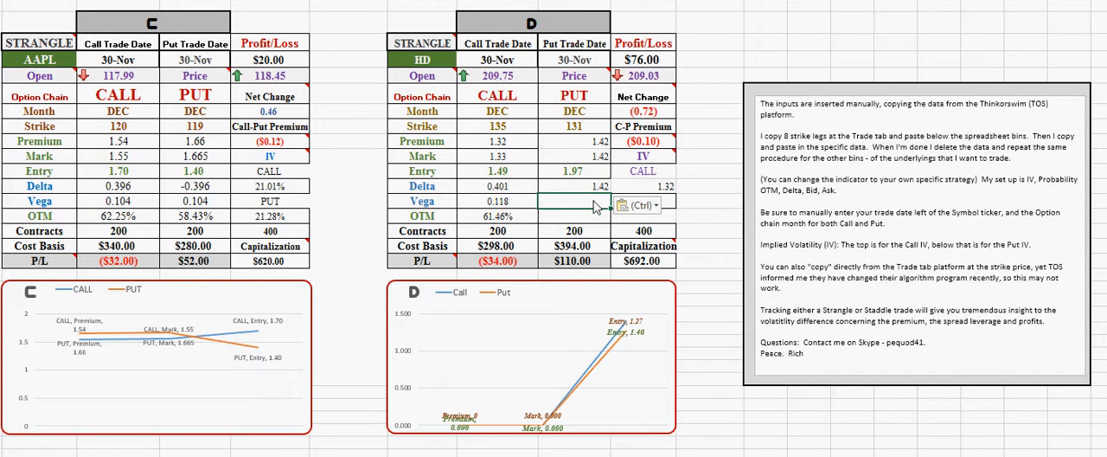
{"action": "key", "text": "ctrl+v"}
{"action": "left_click", "coordinate": [595, 222]}
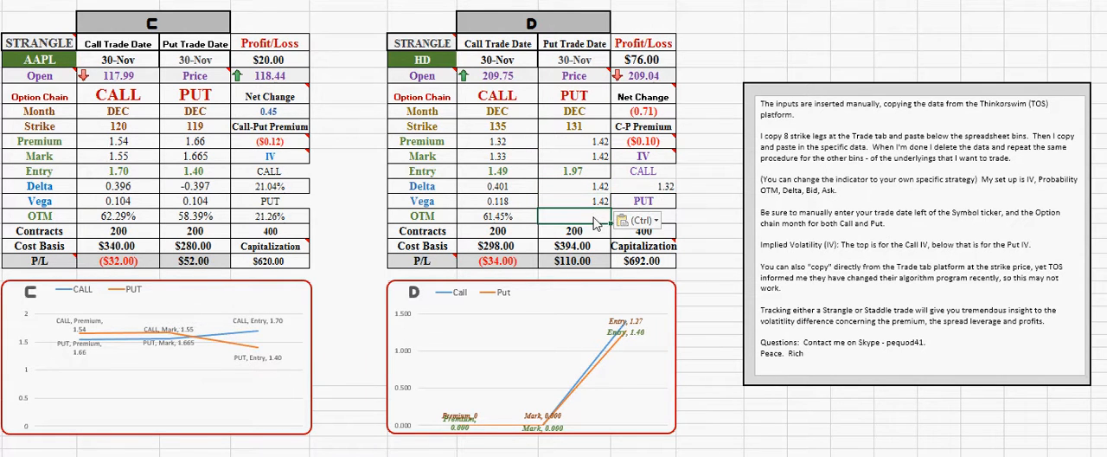
{"action": "key", "text": "ctrl+v"}
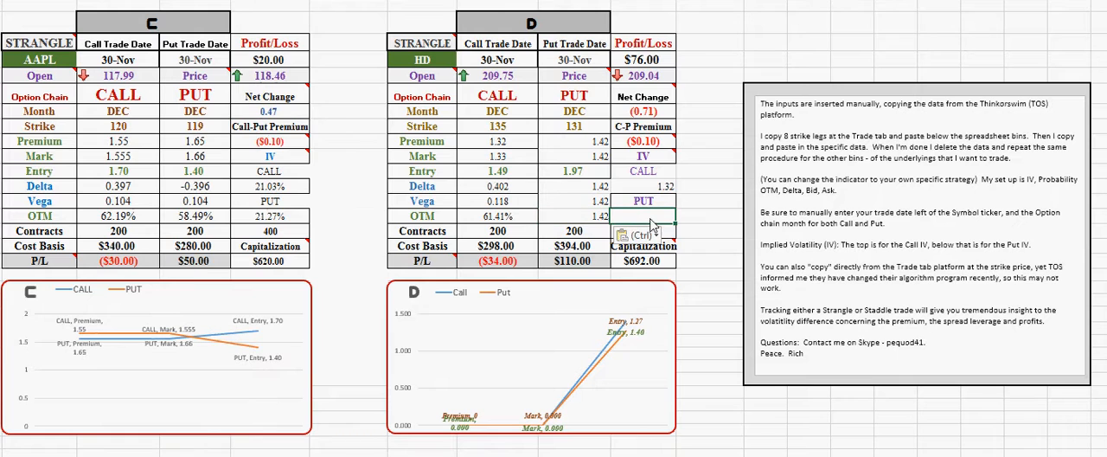
{"action": "key", "text": "ctrl+v"}
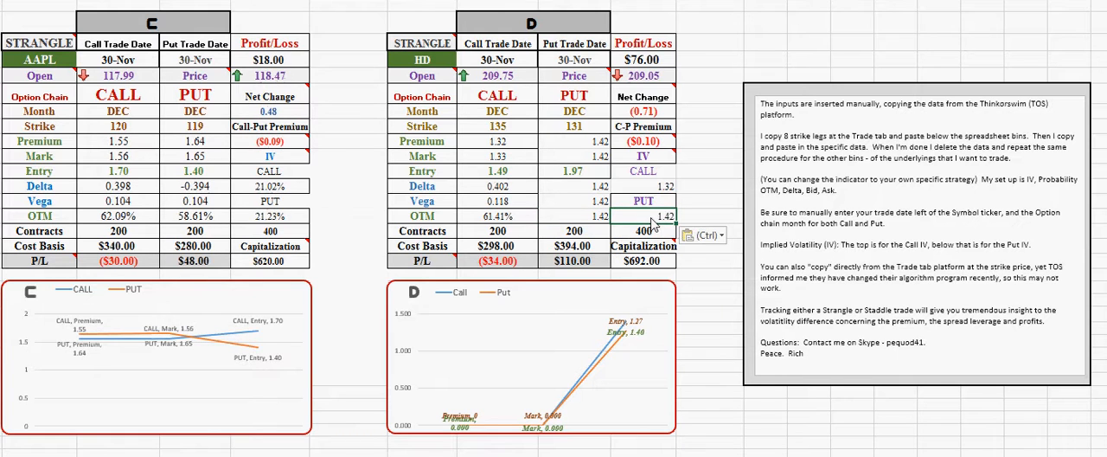
Change the live data field in the HD table's Call IV formula to IMPL_VOL
{"action": "left_click", "coordinate": [654, 197]}
{"action": "key", "text": "Up"}
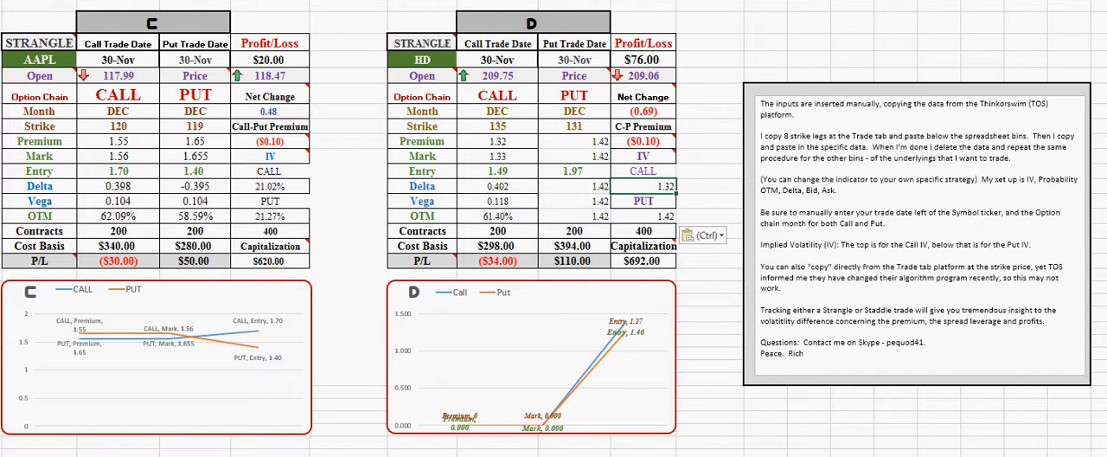
{"action": "type", "text": "=RTD(\"tos.rtd\""}
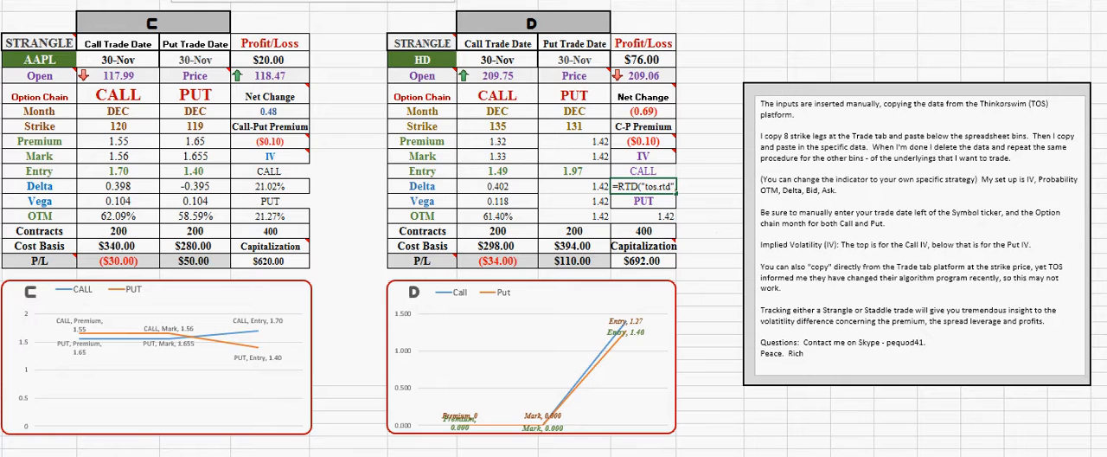
{"action": "key", "text": "BackSpace"}
{"action": "type", "text": "IM"}
{"action": "type", "text": "PL_V\", \""}
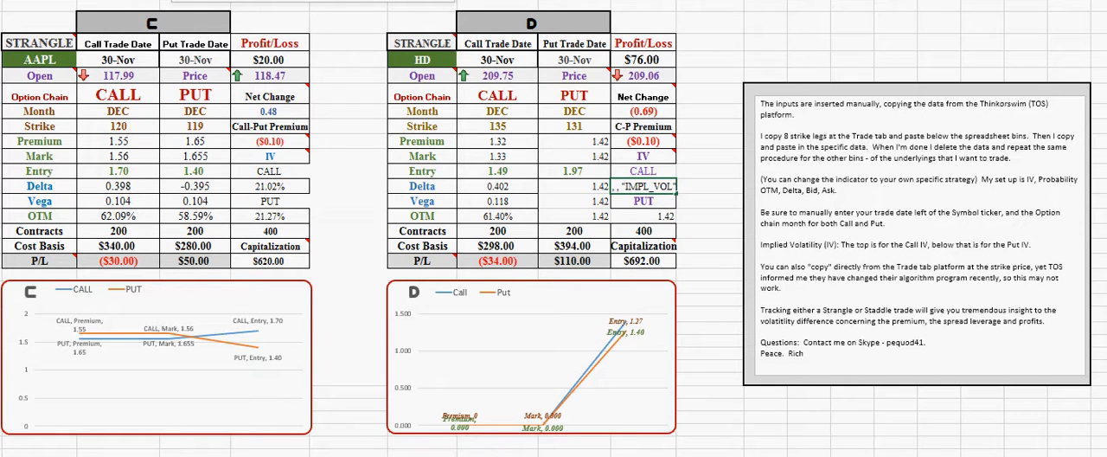
{"action": "key", "text": "Tab"}
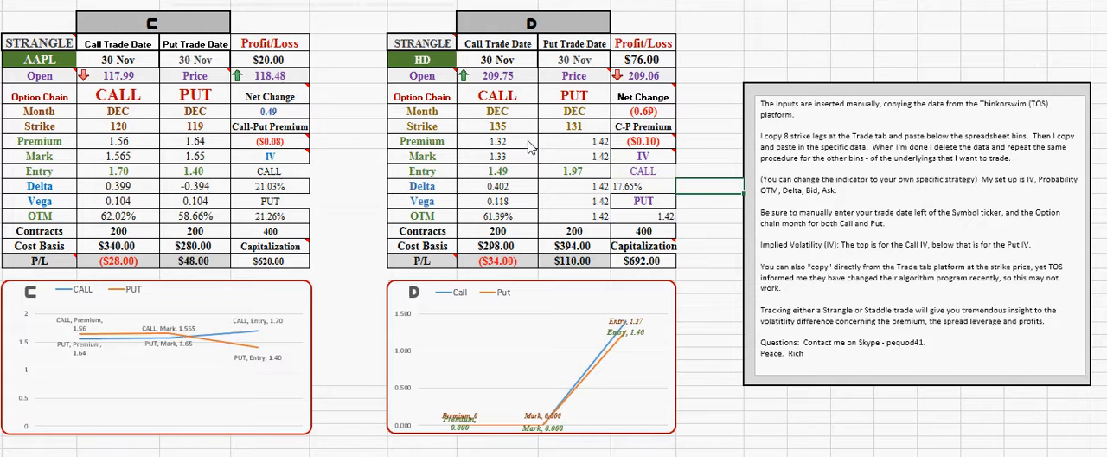
Change the live data field in the HD table's Put Mark formula from BID to mark
{"action": "left_click", "coordinate": [601, 155]}
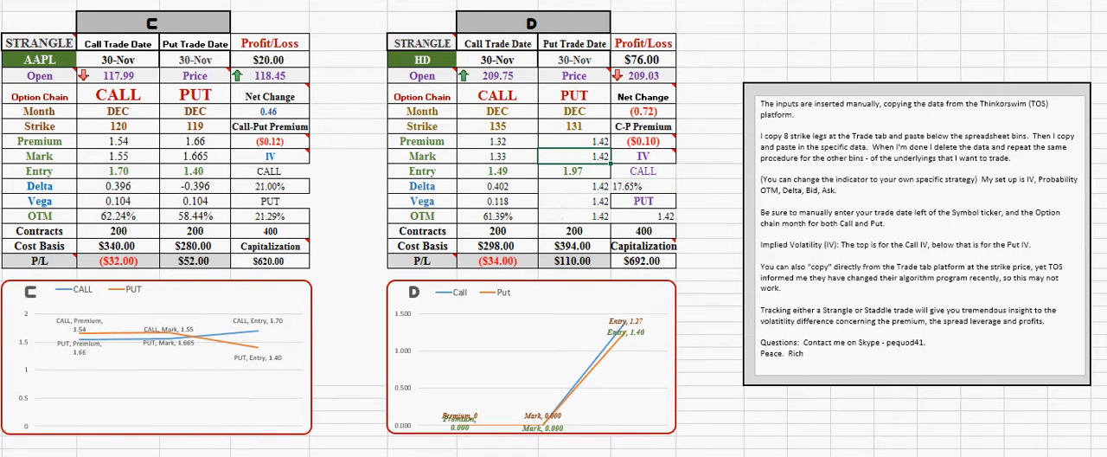
{"action": "key", "text": "F2"}
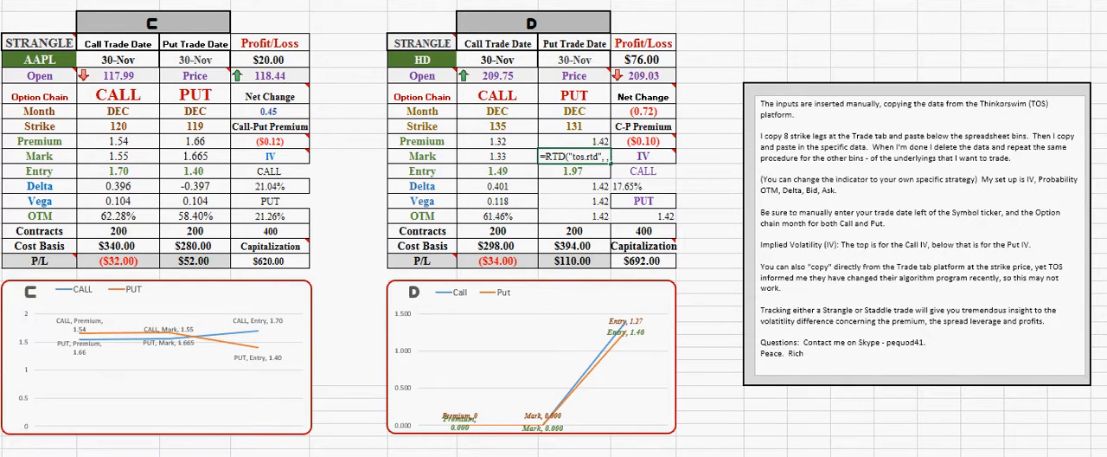
{"action": "key", "text": "Right"}
{"action": "key", "text": "Right"}
{"action": "key", "text": "Right"}
{"action": "key", "text": "Right"}
{"action": "key", "text": "Right"}
{"action": "key", "text": "Right"}
{"action": "key", "text": "Right"}
{"action": "key", "text": "Right"}
{"action": "key", "text": "Right"}
{"action": "key", "text": "Right"}
{"action": "key", "text": "Right"}
{"action": "key", "text": "Right"}
{"action": "key", "text": "Right"}
{"action": "key", "text": "Right"}
{"action": "key", "text": "Right"}
{"action": "key", "text": "Right"}
{"action": "key", "text": "Right"}
{"action": "key", "text": "Right"}
{"action": "key", "text": "Right"}
{"action": "key", "text": "Right"}
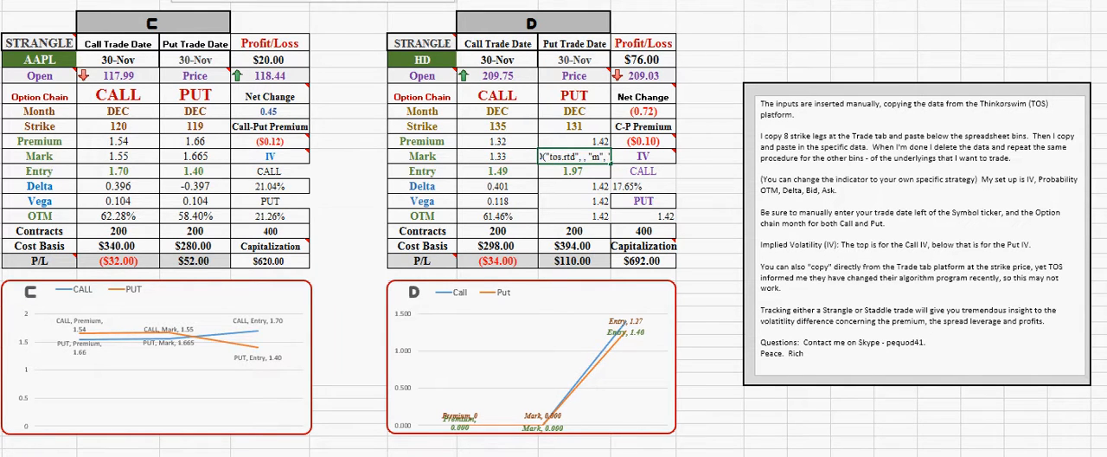
{"action": "key", "text": "Tab"}
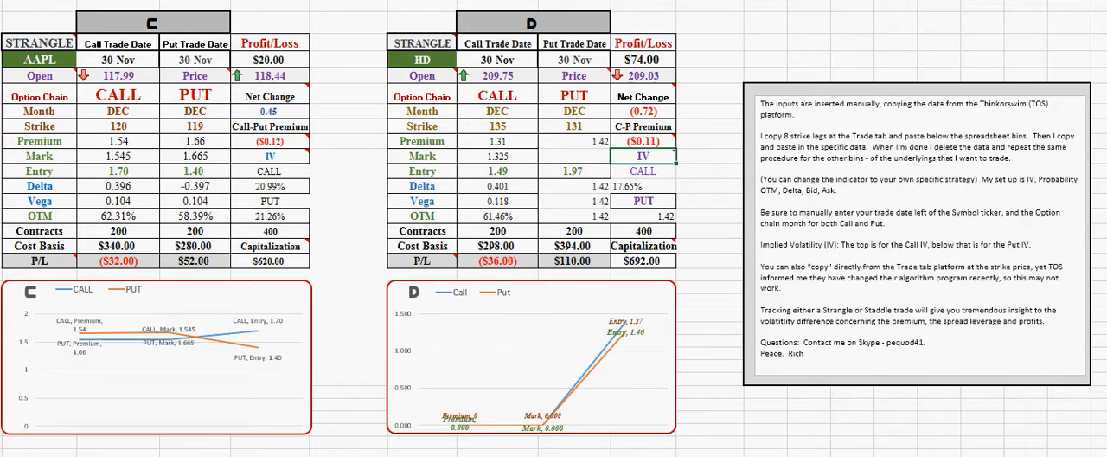
Change the live data field in the HD table's Put Delta formula from BID to delta
{"action": "left_click", "coordinate": [602, 188]}
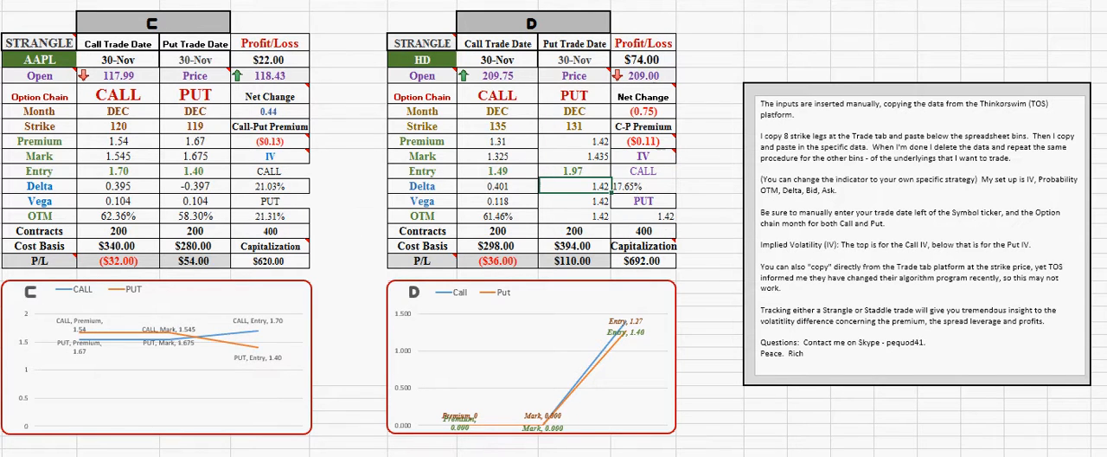
{"action": "key", "text": "F2"}
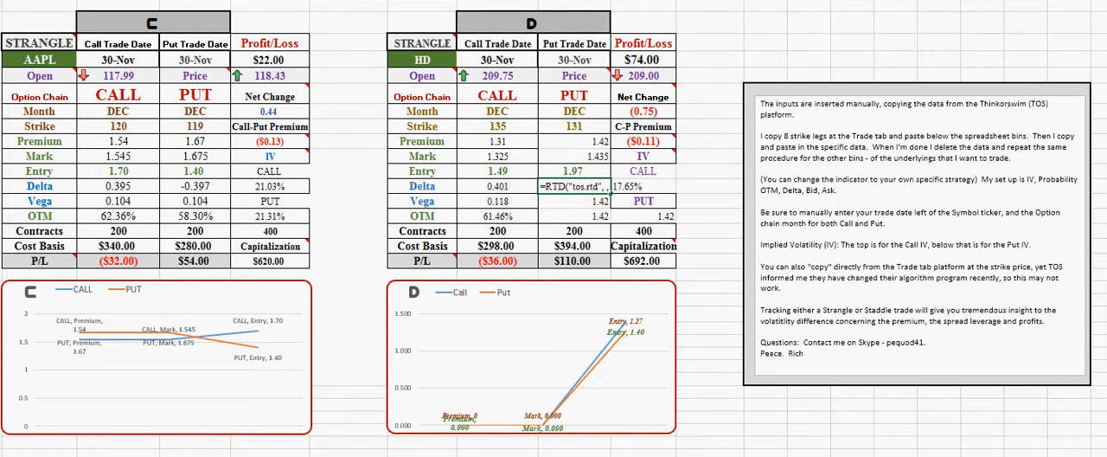
{"action": "type", "text": "delta"}
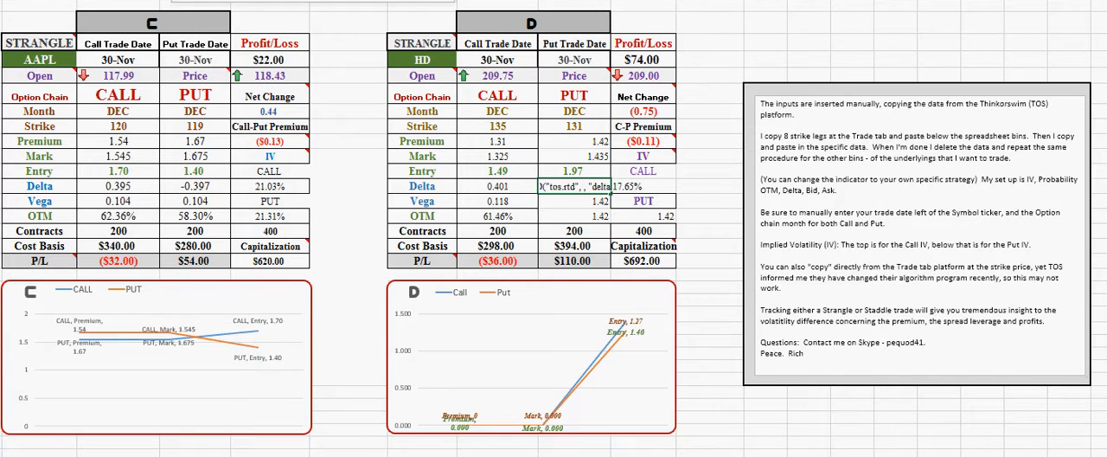
{"action": "key", "text": "Tab"}
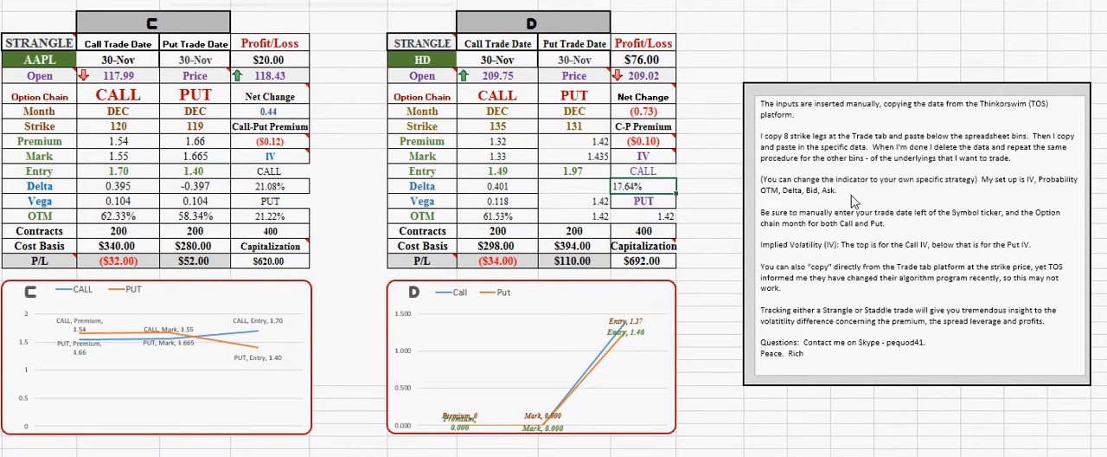
Change the ticker symbol to hd in the HD table's Open price formula and its LAST price formula
{"action": "left_click", "coordinate": [516, 204]}
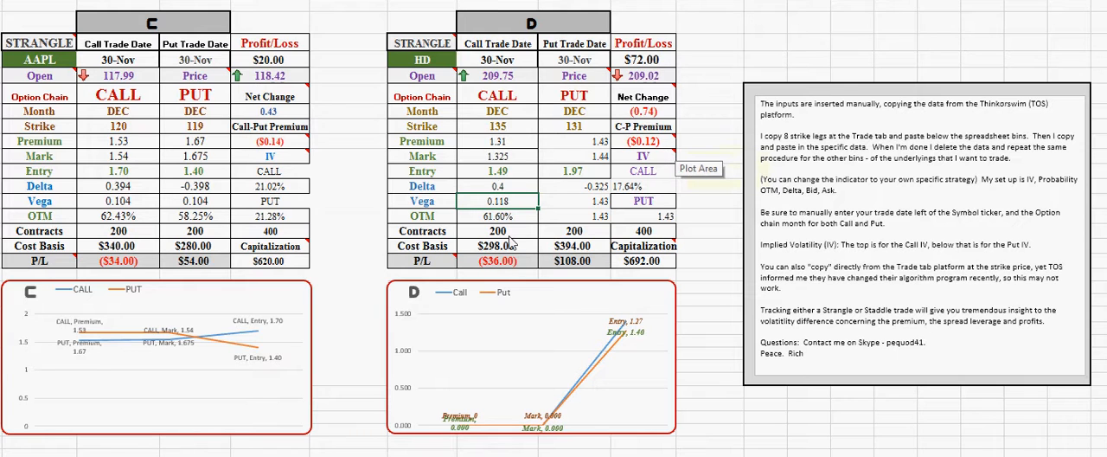
{"action": "left_click", "coordinate": [521, 78]}
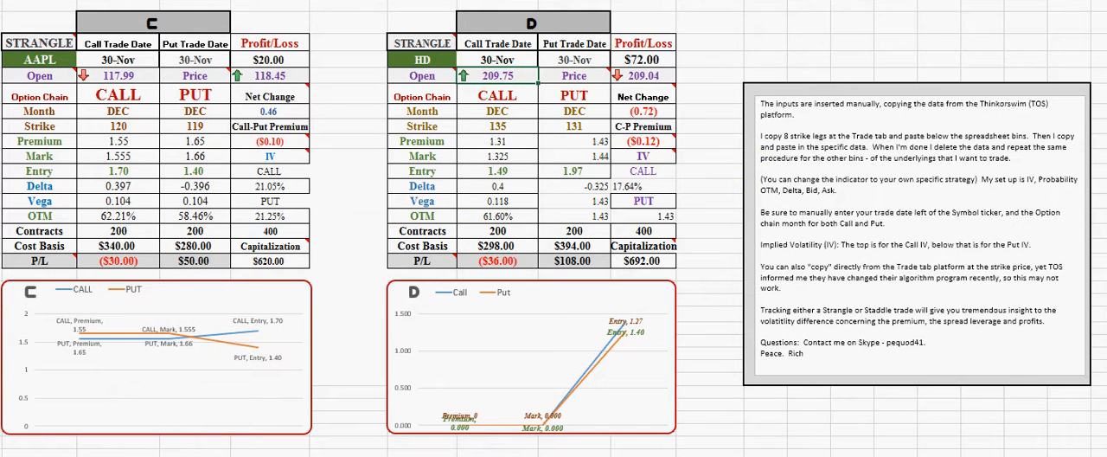
{"action": "key", "text": "F2"}
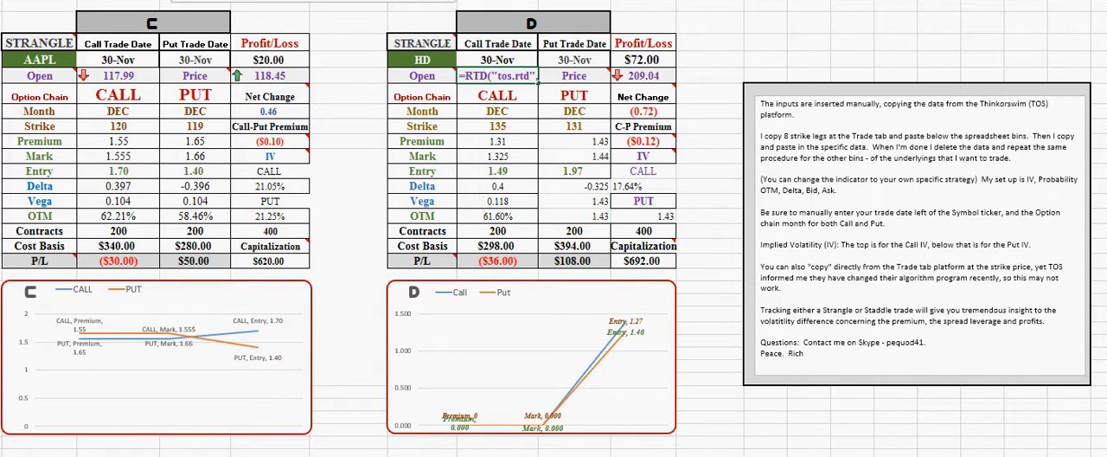
{"action": "type", "text": "h"}
{"action": "key", "text": "Tab"}
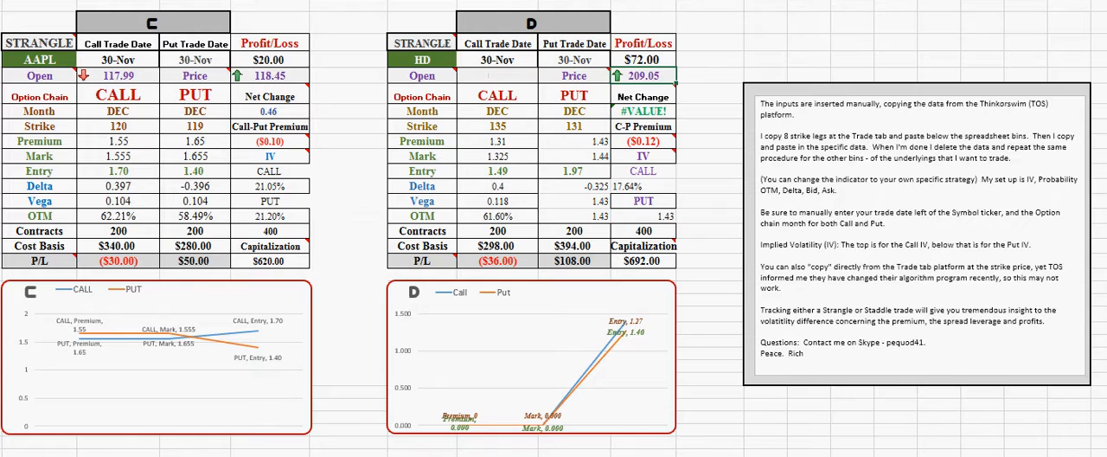
{"action": "key", "text": "F2"}
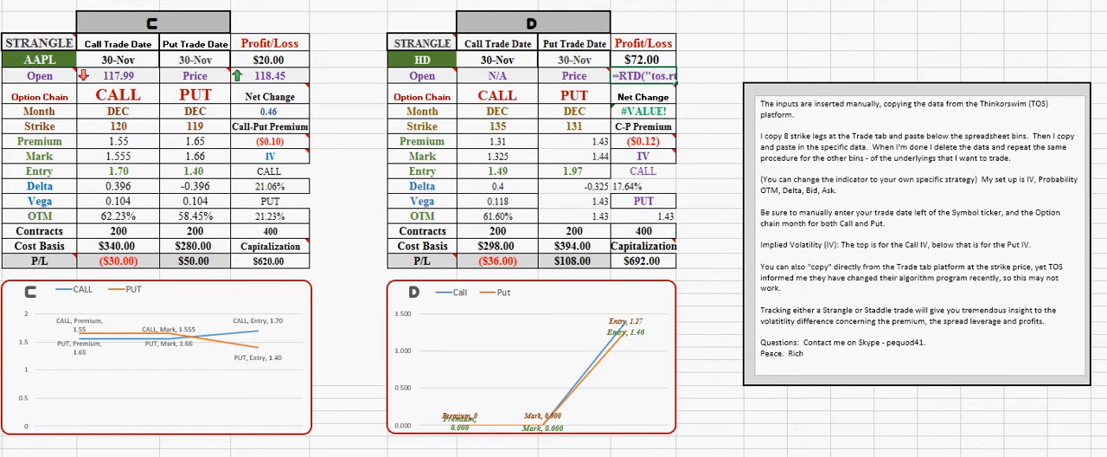
{"action": "type", "text": "h"}
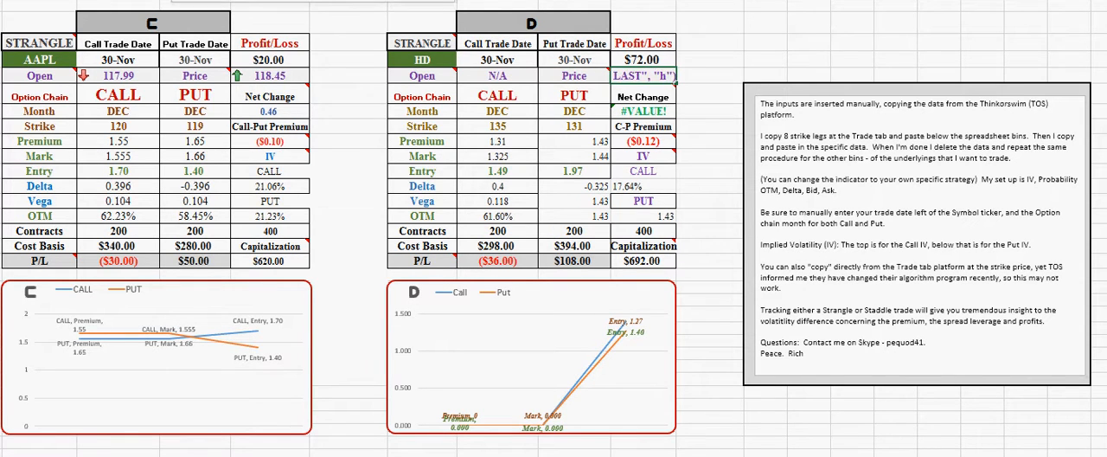
{"action": "type", "text": "d"}
{"action": "key", "text": "Tab"}
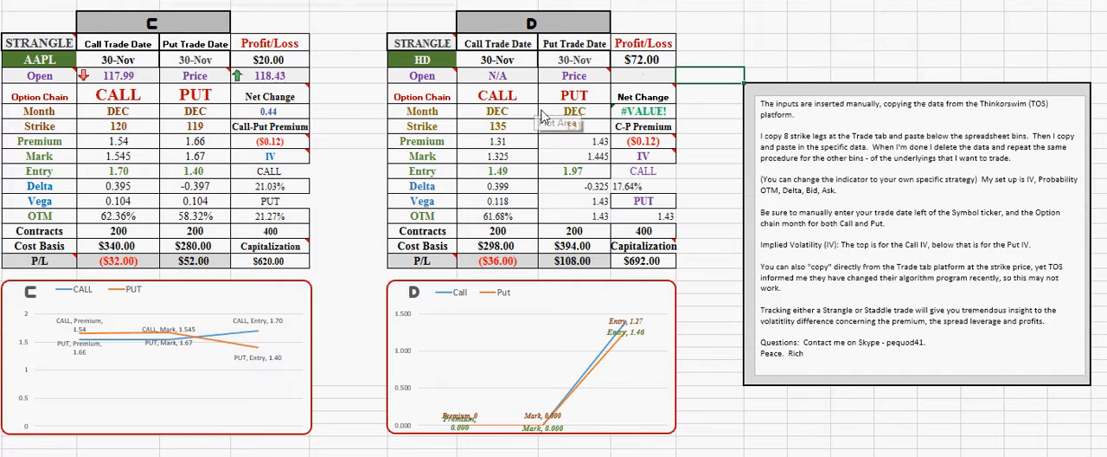
Change the live data field in the HD table's Put Vega formula to vega
{"action": "left_click", "coordinate": [587, 145]}
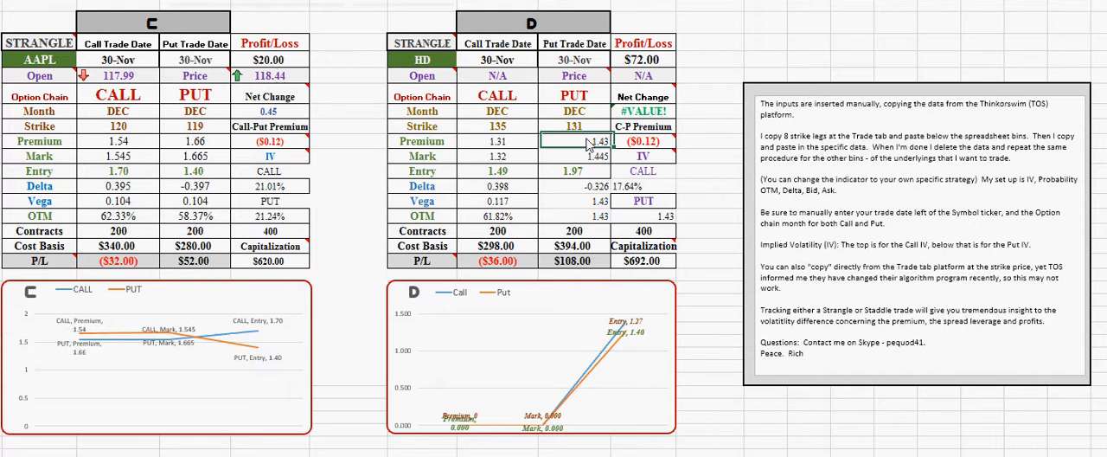
{"action": "left_click", "coordinate": [591, 202]}
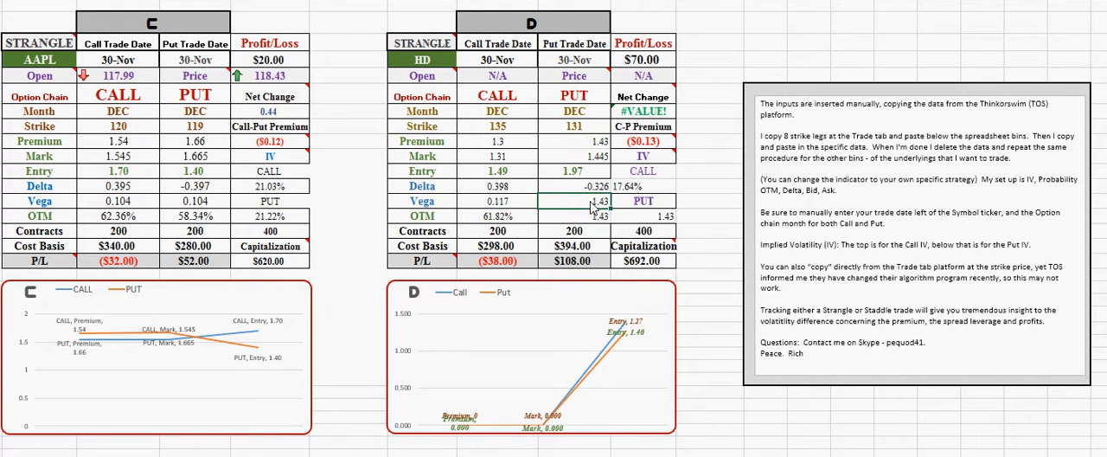
{"action": "key", "text": "F2"}
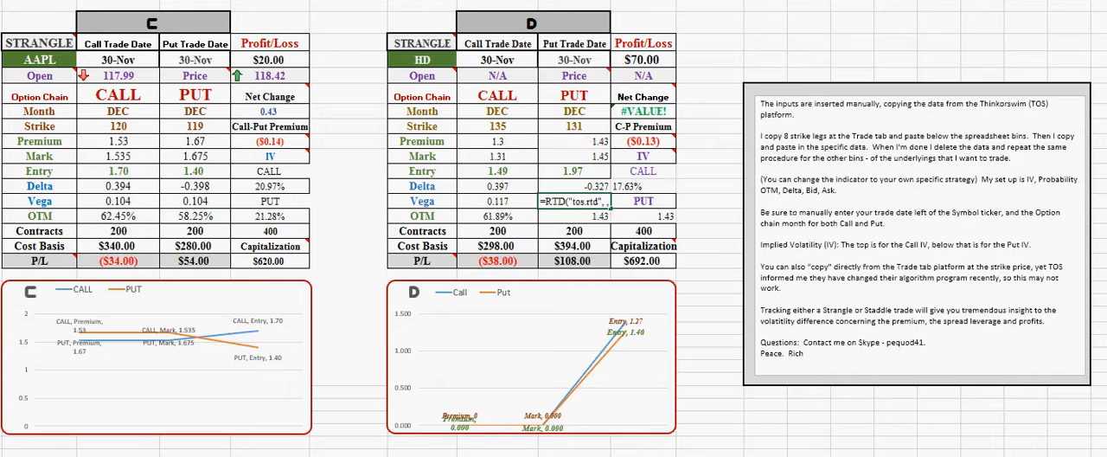
{"action": "type", "text": "vega\""}
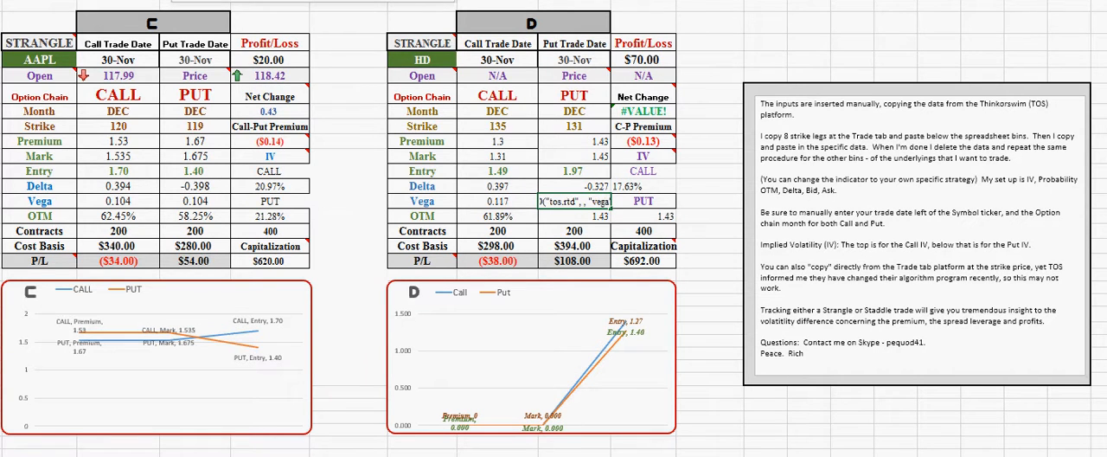
{"action": "key", "text": "Tab"}
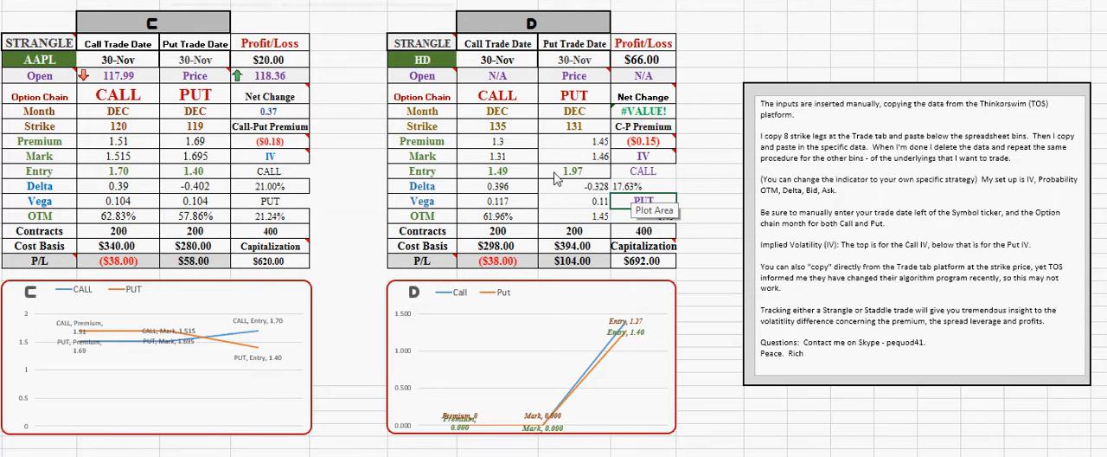
Change the live data field in the HD table's Put OTM formula to Prob_OTM
{"action": "left_click", "coordinate": [579, 191]}
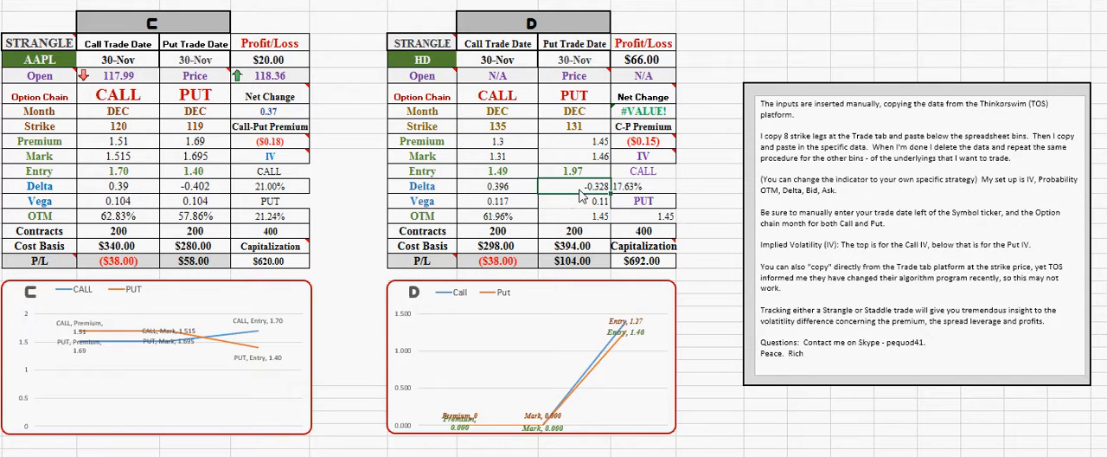
{"action": "left_click", "coordinate": [578, 217]}
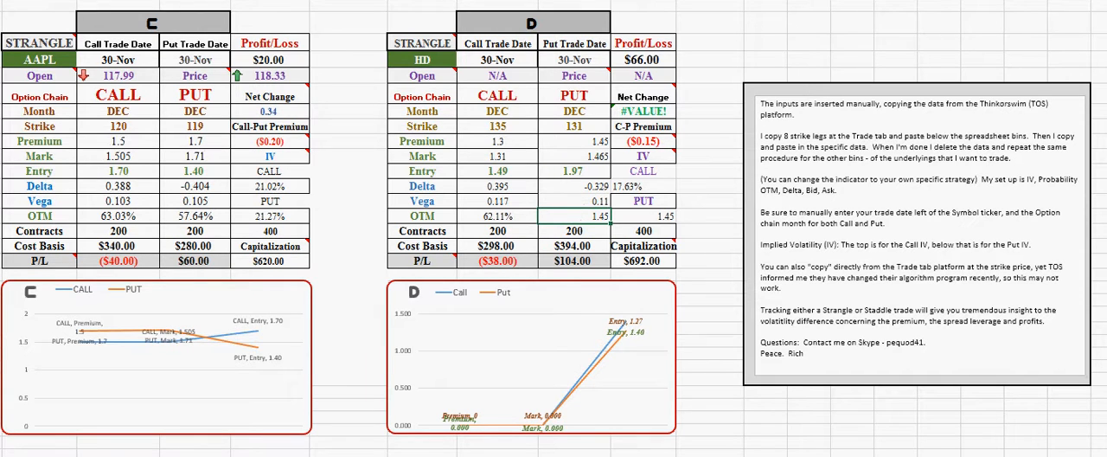
{"action": "key", "text": "F2"}
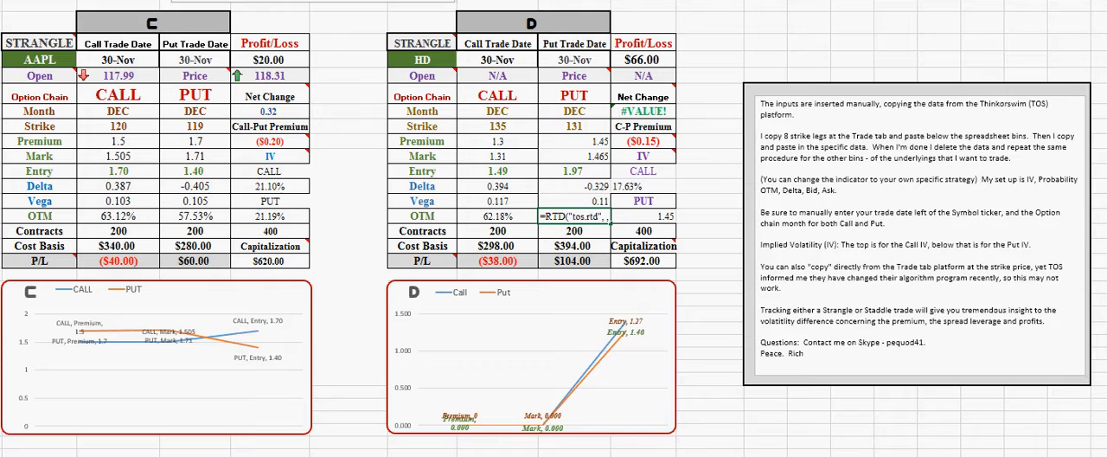
{"action": "type", "text": "P"}
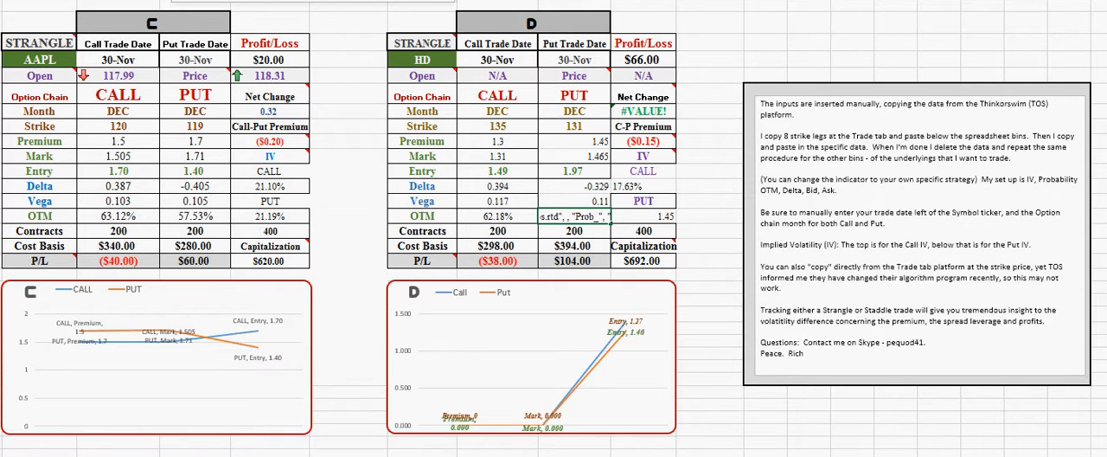
{"action": "type", "text": "rob_OT"}
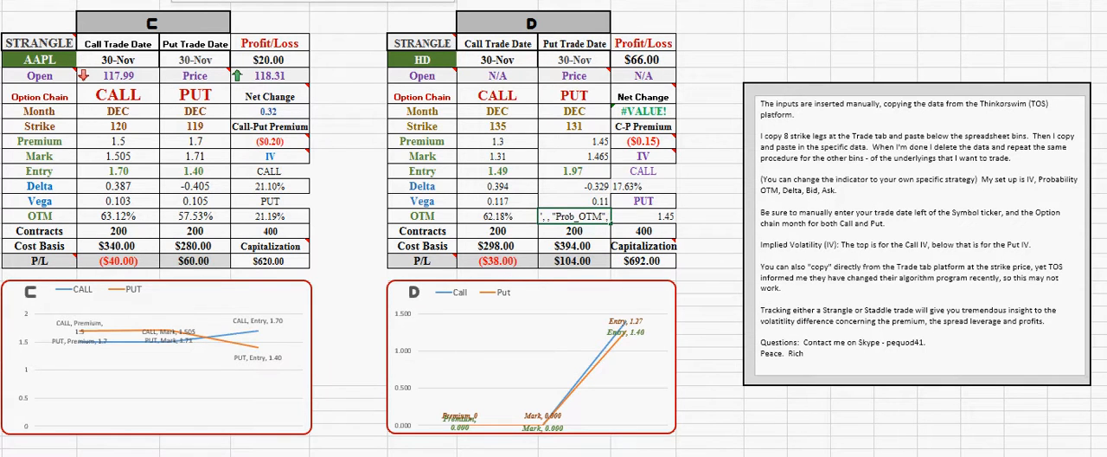
{"action": "type", "text": "M"}
{"action": "key", "text": "Tab"}
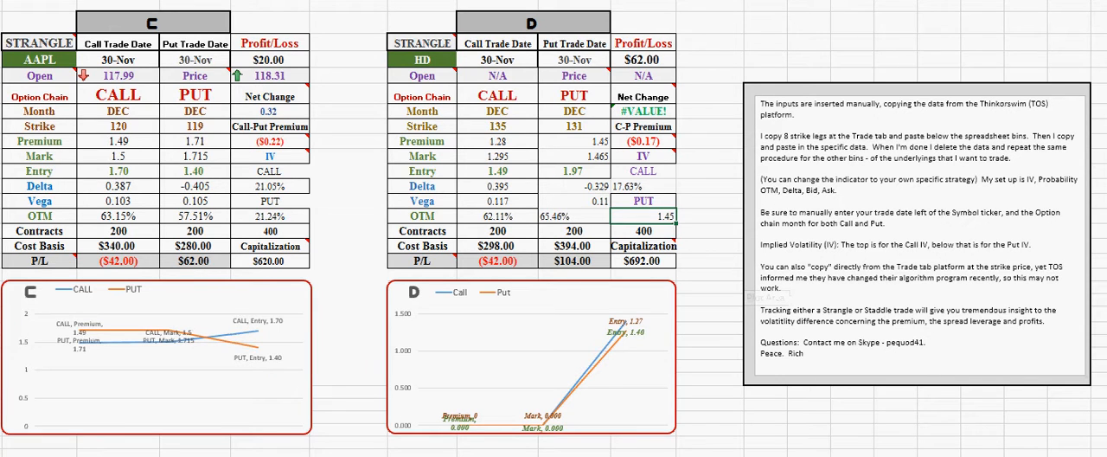
Change the live data field in the HD table's Put IV formula to IMPL_VOL
{"action": "key", "text": "F2"}
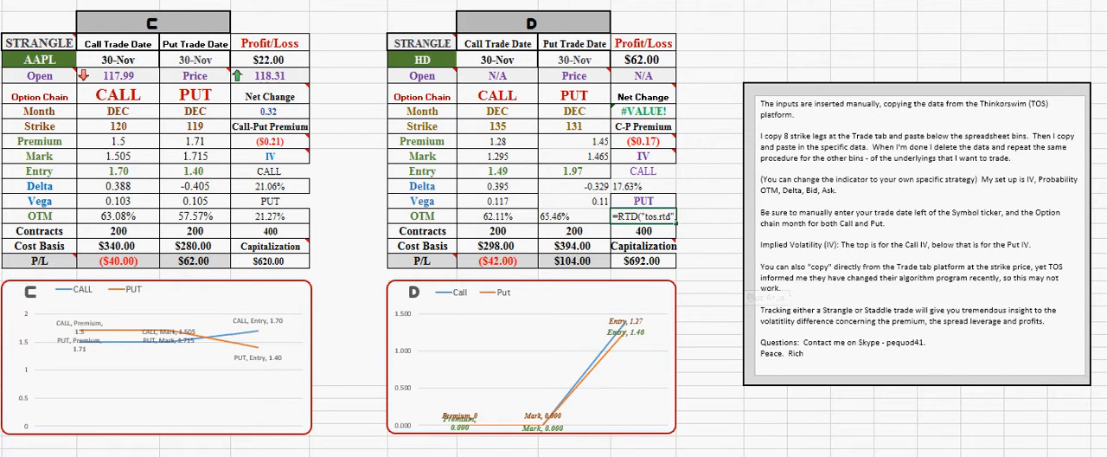
{"action": "key", "text": "Delete"}
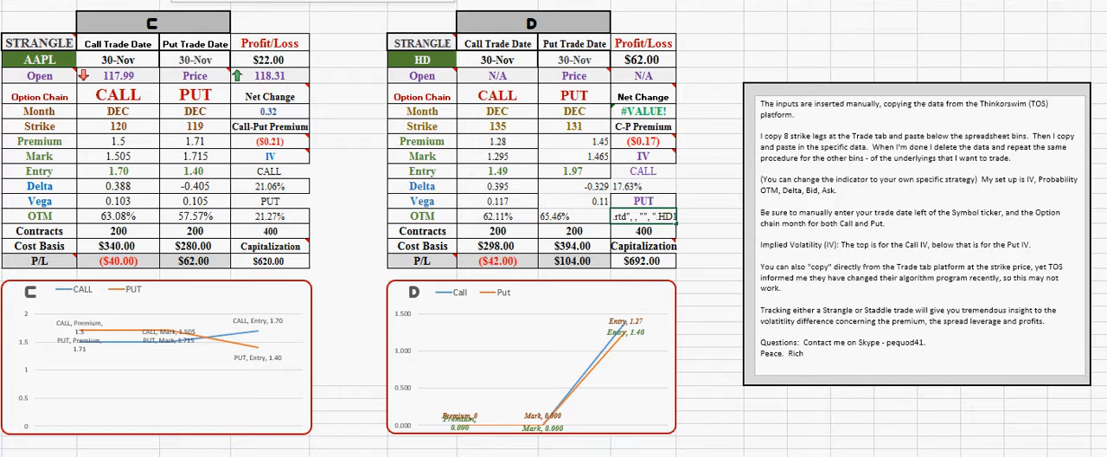
{"action": "type", "text": "IMPL_VOL"}
{"action": "key", "text": "Tab"}
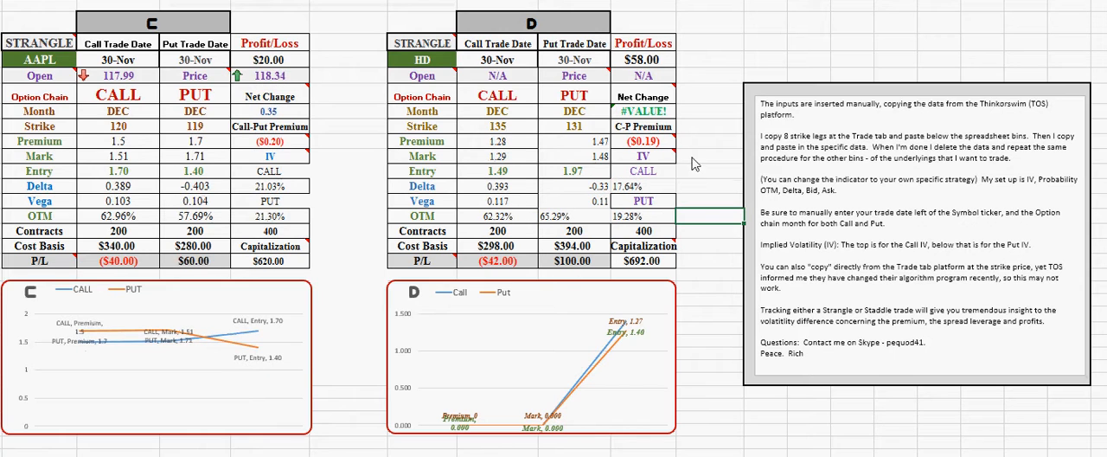
Center the contents of the HD table's put and IV cells from the Premium row through the OTM row
{"action": "left_click_drag", "start_coordinate": [568, 147], "coordinate": [648, 217]}
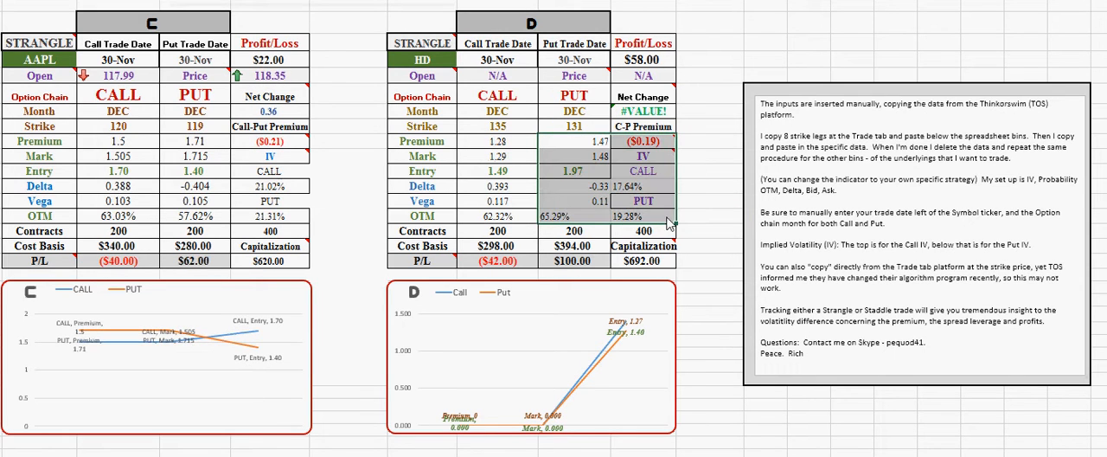
{"action": "key", "text": "alt+h"}
{"action": "key", "text": "a"}
{"action": "key", "text": "c"}
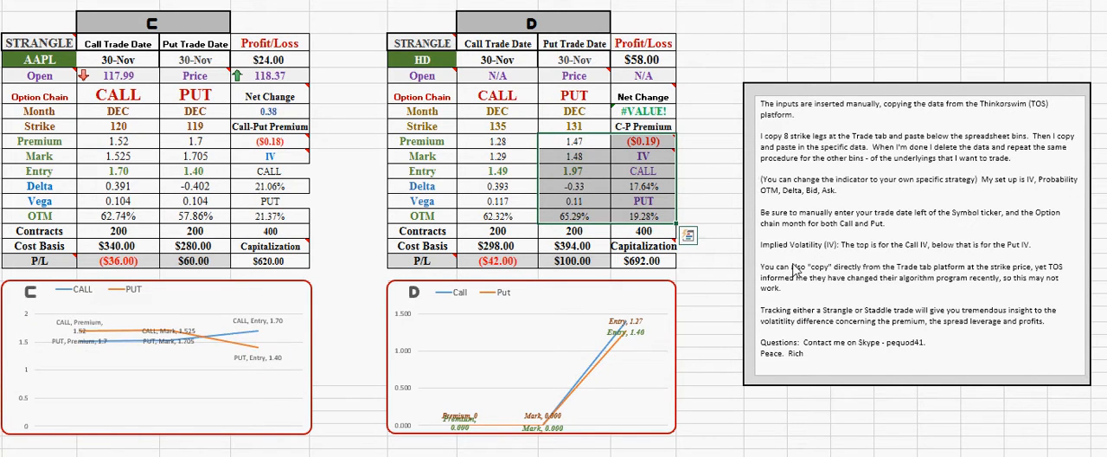
{"action": "left_click", "coordinate": [703, 187]}
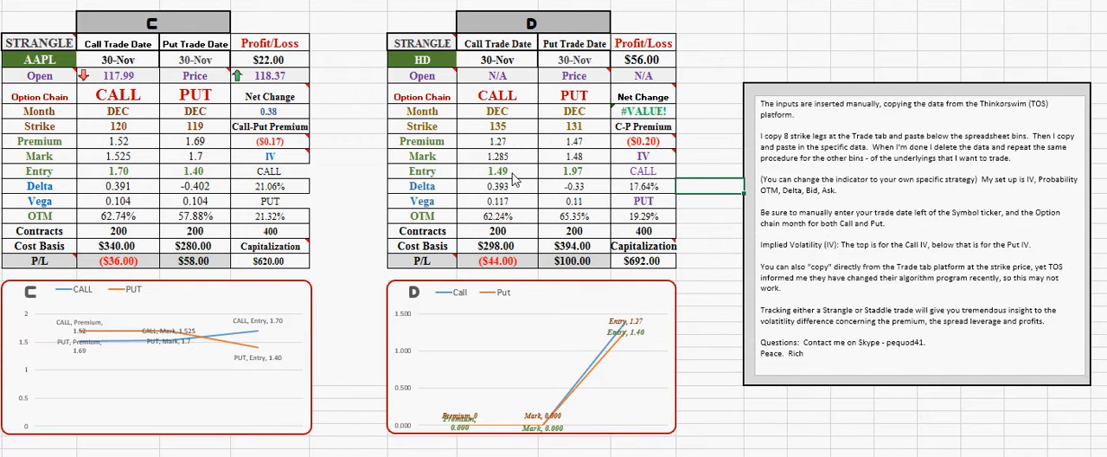
Check the pasted option chain data and set the HD table's Call Entry to 1.26 and Put Entry to 1.45
{"action": "left_click", "coordinate": [511, 172]}
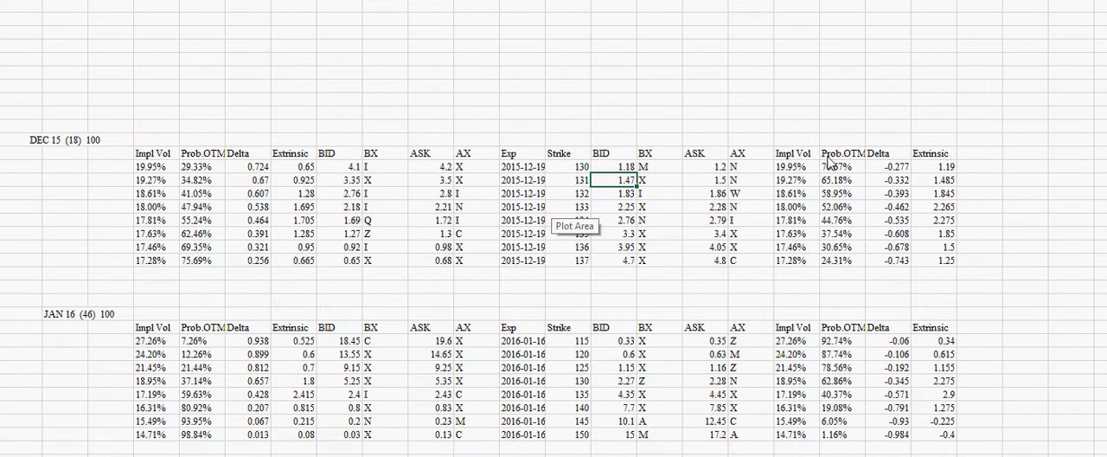
{"action": "left_click", "coordinate": [696, 300]}
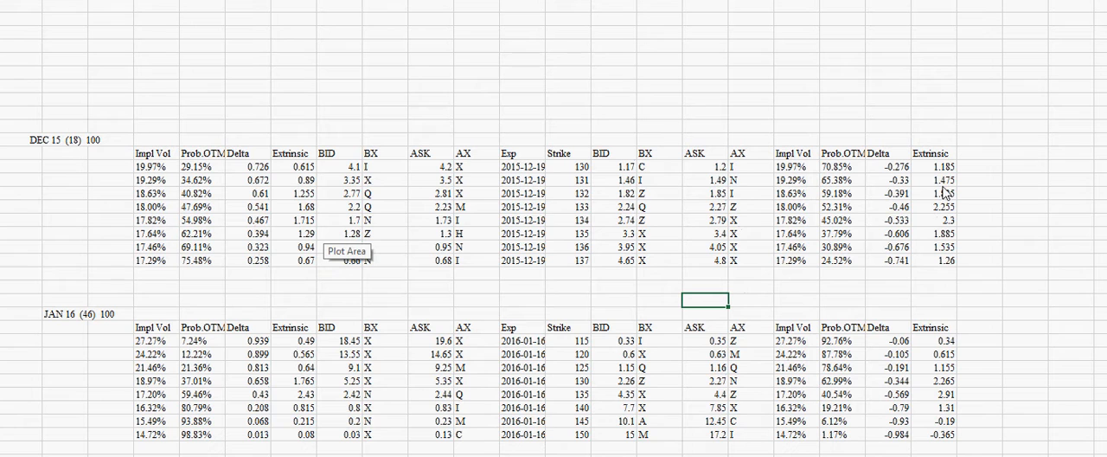
{"action": "key", "text": "ctrl+Page_Up"}
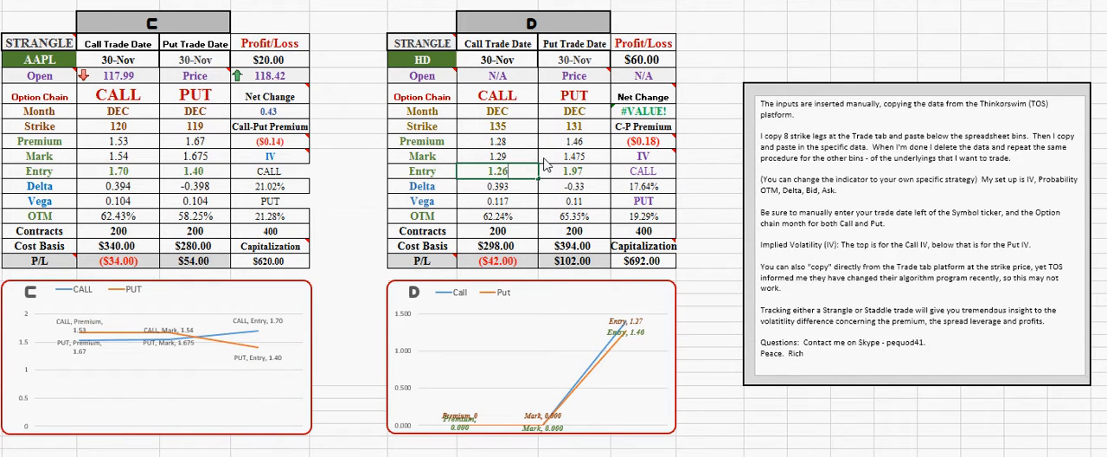
{"action": "left_click", "coordinate": [601, 177]}
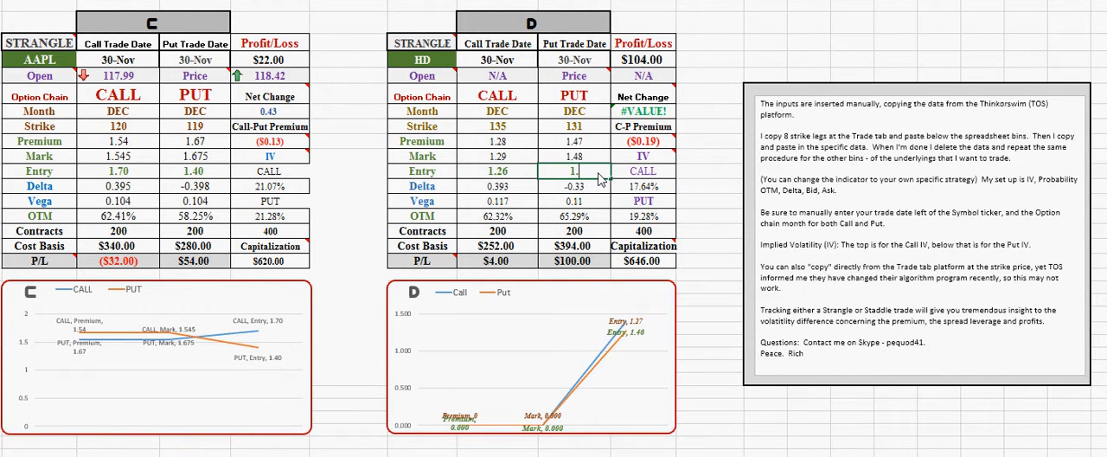
{"action": "type", "text": "1.45"}
{"action": "key", "text": "Tab"}
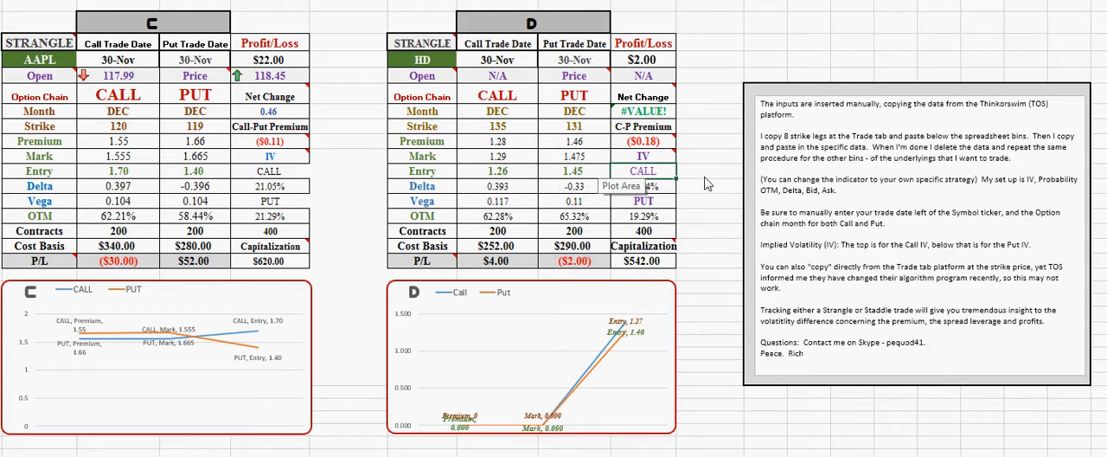
{"action": "key", "text": "Tab"}
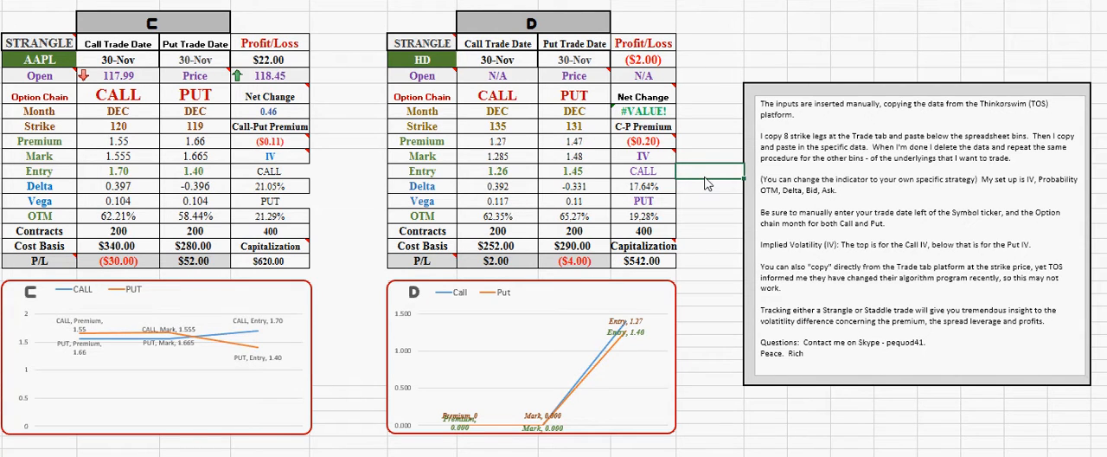
Examine the AAPL table's call-put premium and IV cells, and the HD table's total contracts and capitalization cells
{"action": "left_click", "coordinate": [275, 157]}
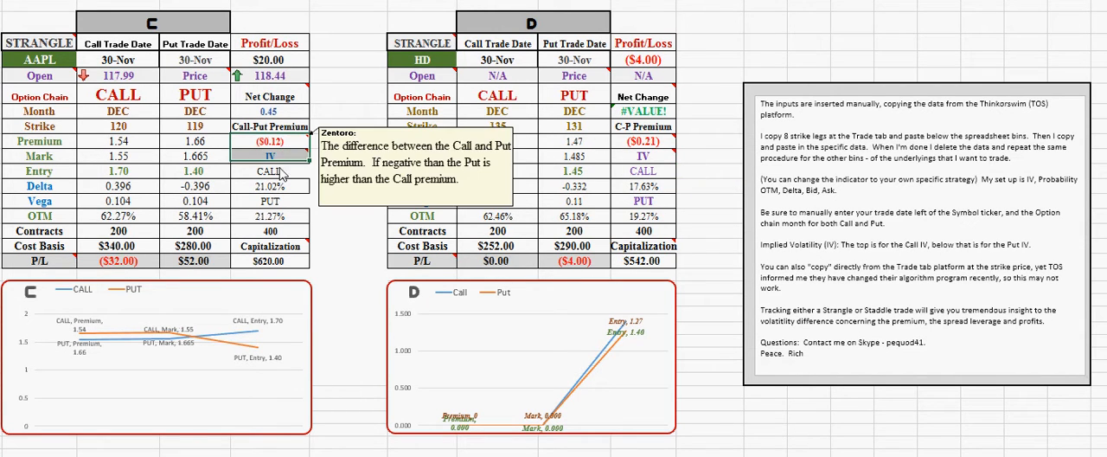
{"action": "left_click_drag", "start_coordinate": [279, 174], "coordinate": [281, 219]}
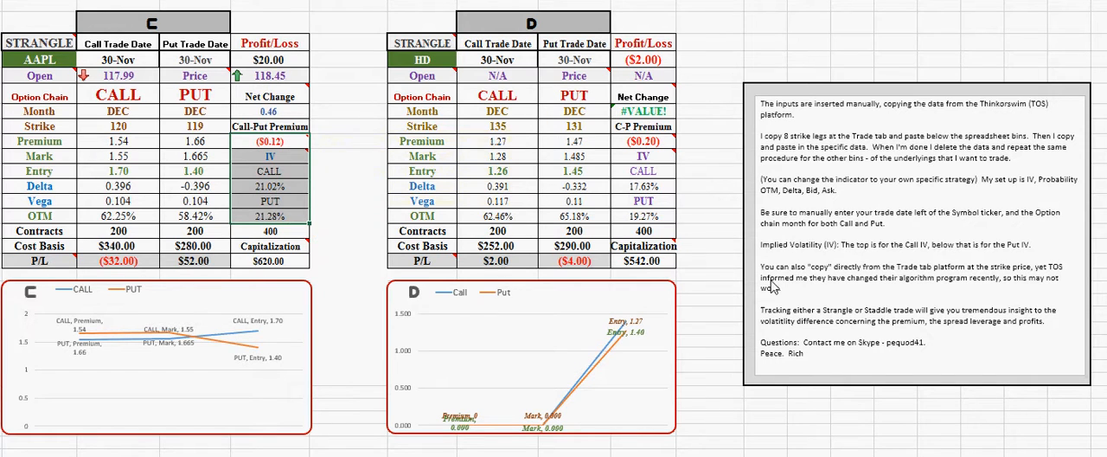
{"action": "left_click", "coordinate": [697, 189]}
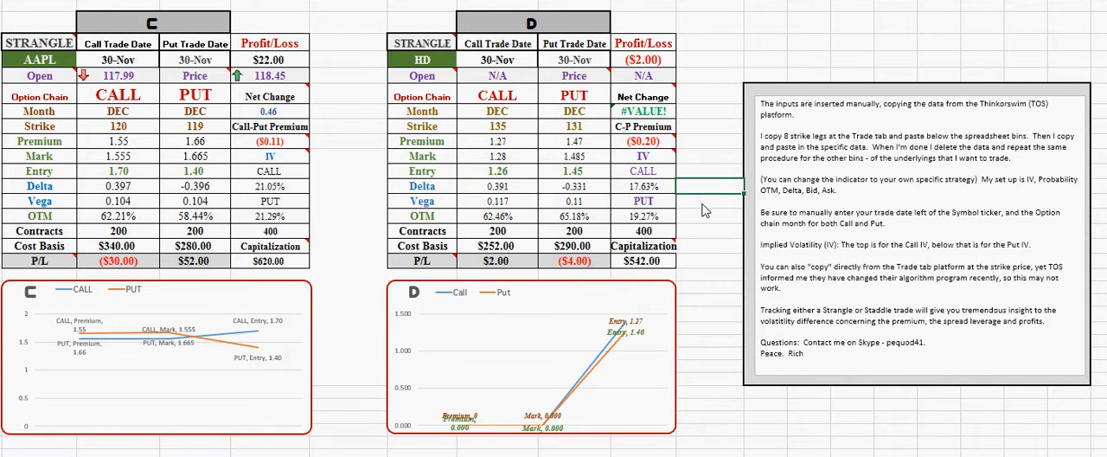
{"action": "left_click_drag", "start_coordinate": [642, 230], "coordinate": [663, 265]}
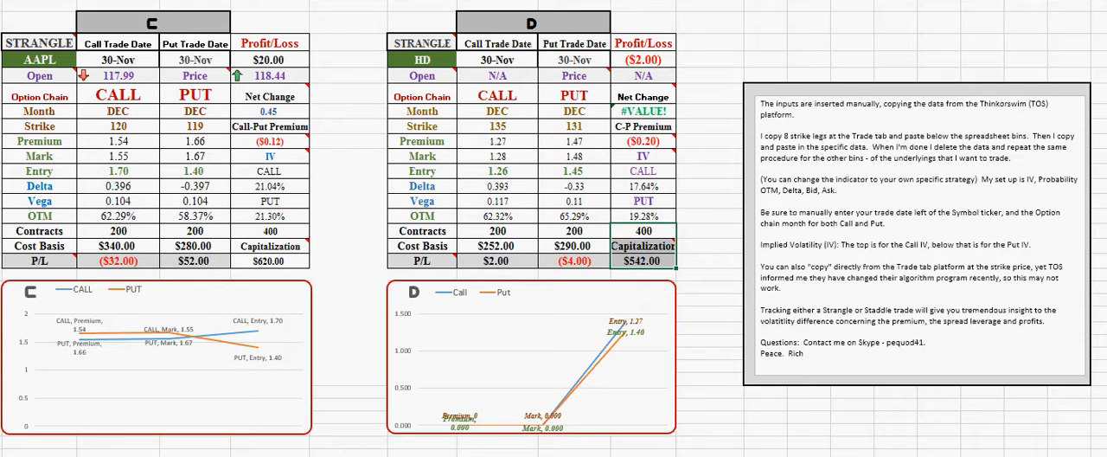
{"action": "left_click", "coordinate": [718, 94]}
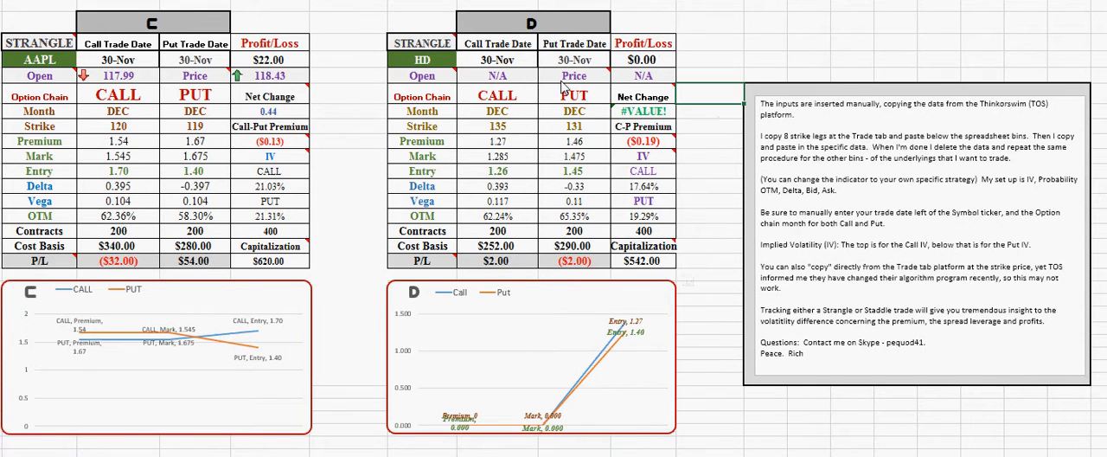
Change the ticker symbol to HD in the HD table's Open value and current Price live data formulas
{"action": "left_click", "coordinate": [497, 76]}
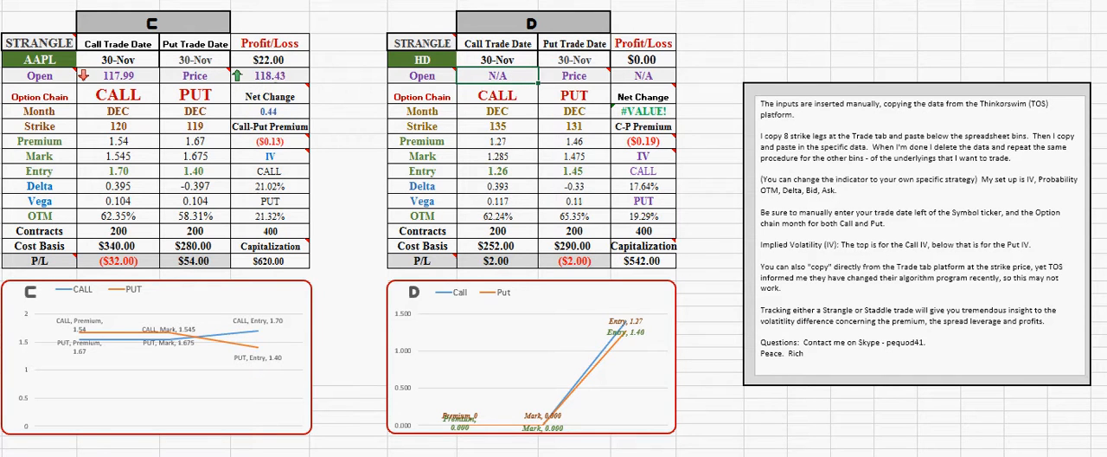
{"action": "key", "text": "F2"}
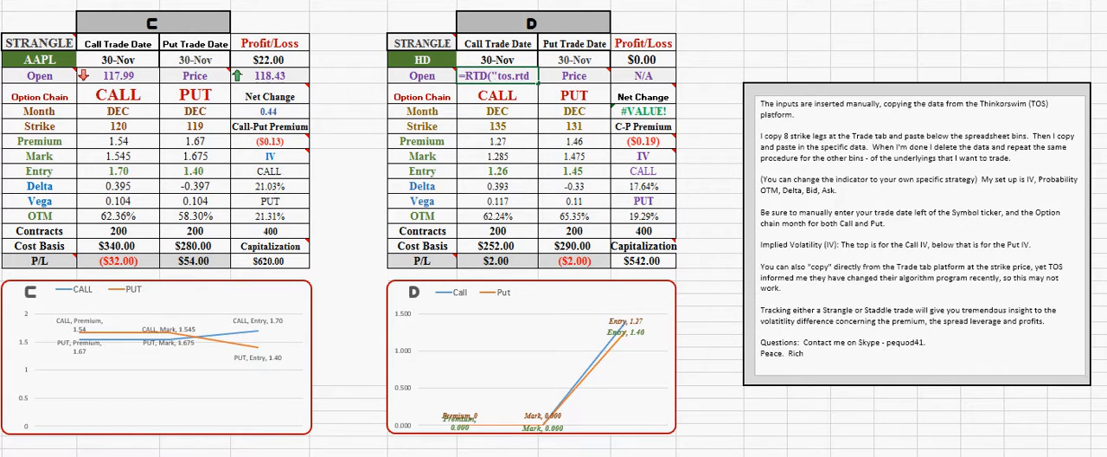
{"action": "type", "text": "HD"}
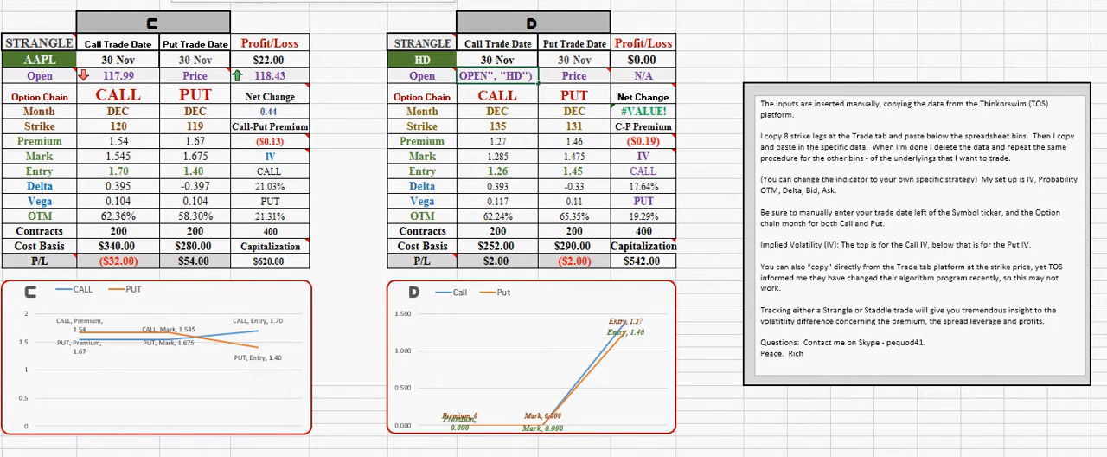
{"action": "key", "text": "Tab"}
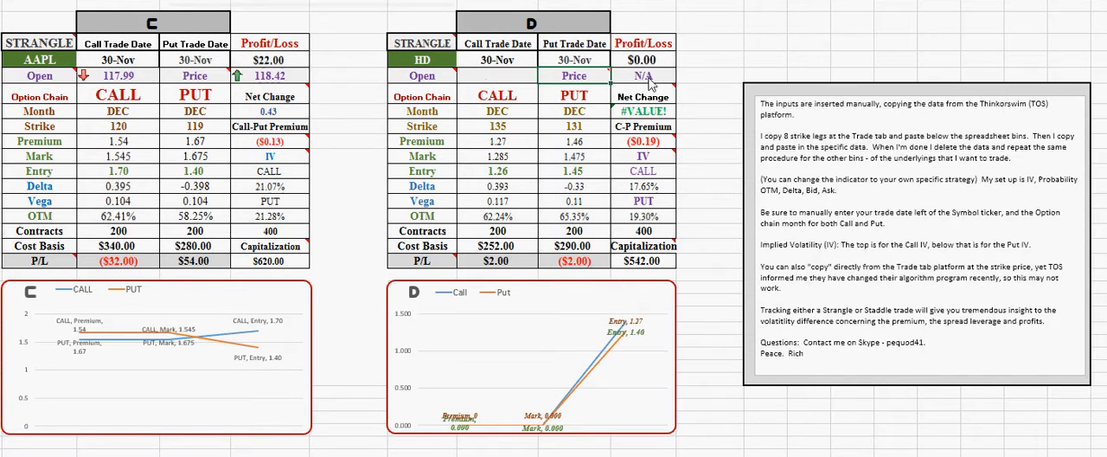
{"action": "key", "text": "Tab"}
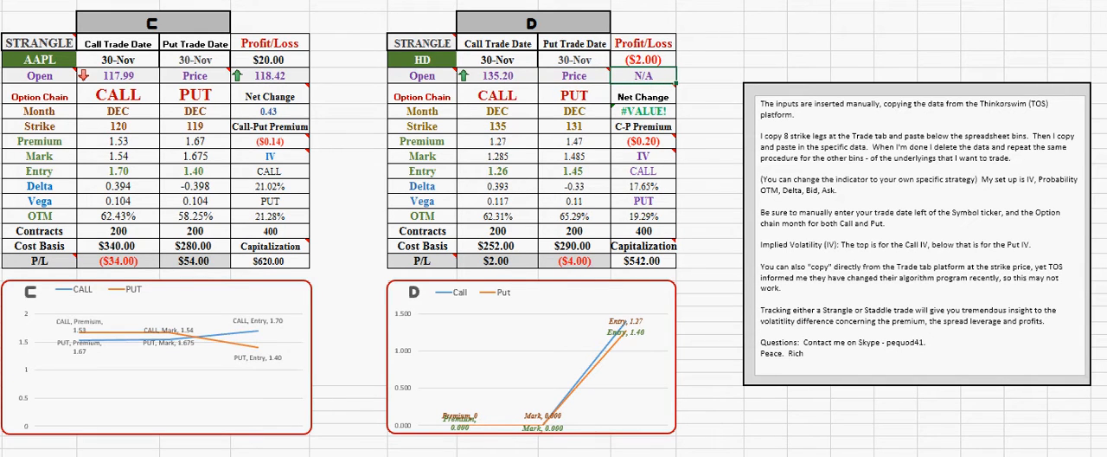
{"action": "key", "text": "F2"}
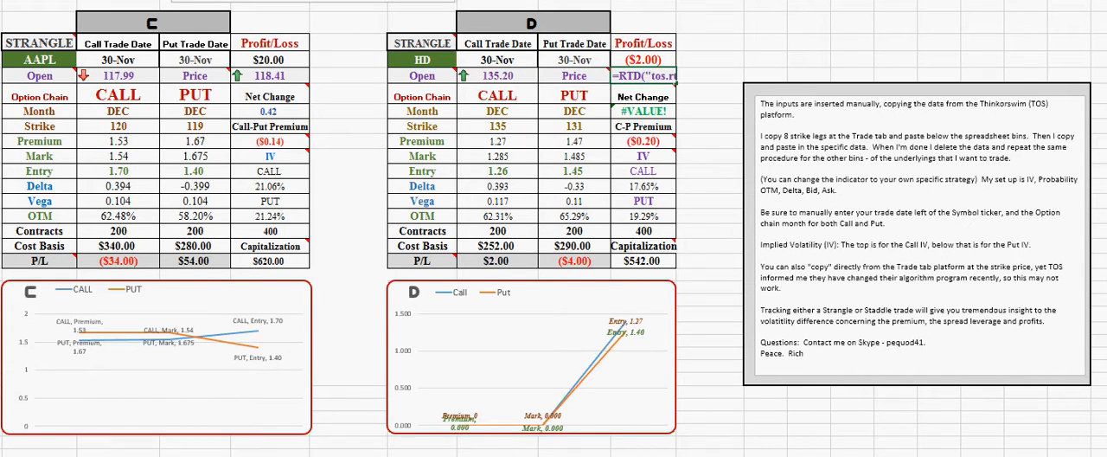
{"action": "type", "text": "H"}
{"action": "key", "text": "Tab"}
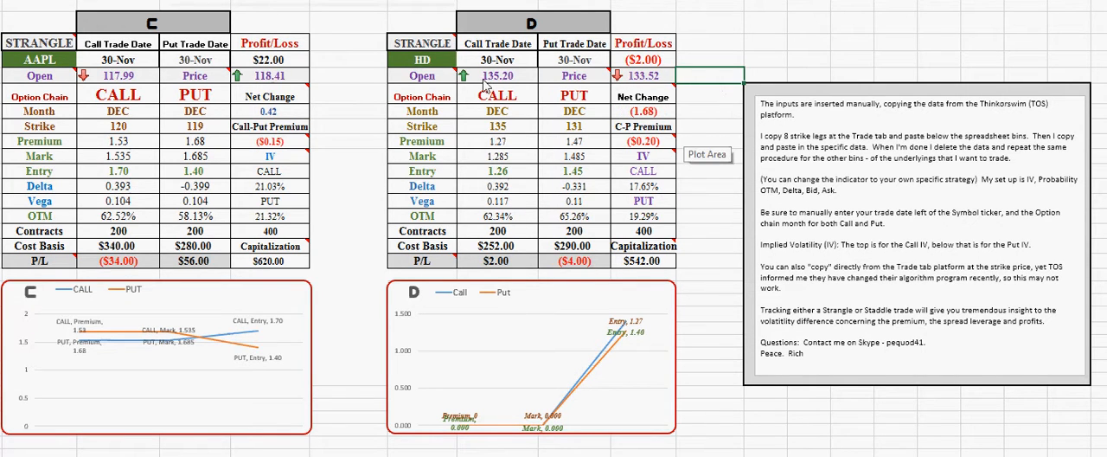
Clear the conditional formatting from the Open and Price row of the HD table
{"action": "left_click_drag", "start_coordinate": [486, 78], "coordinate": [641, 77]}
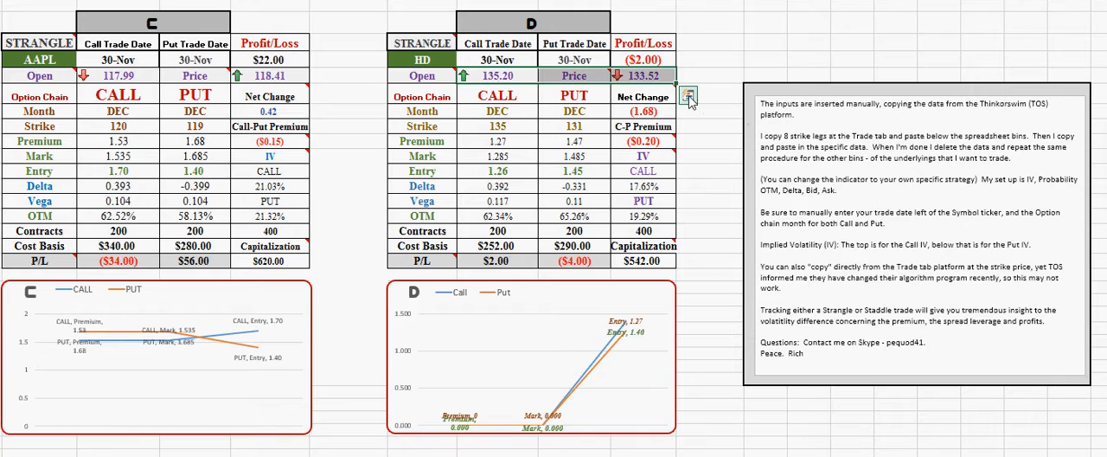
{"action": "left_click", "coordinate": [689, 97]}
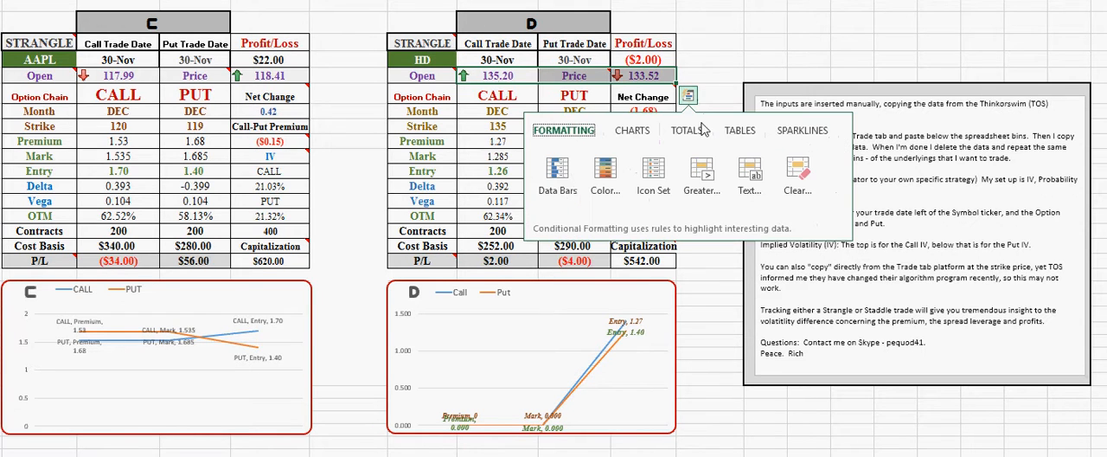
{"action": "left_click", "coordinate": [803, 173]}
{"action": "left_click", "coordinate": [702, 60]}
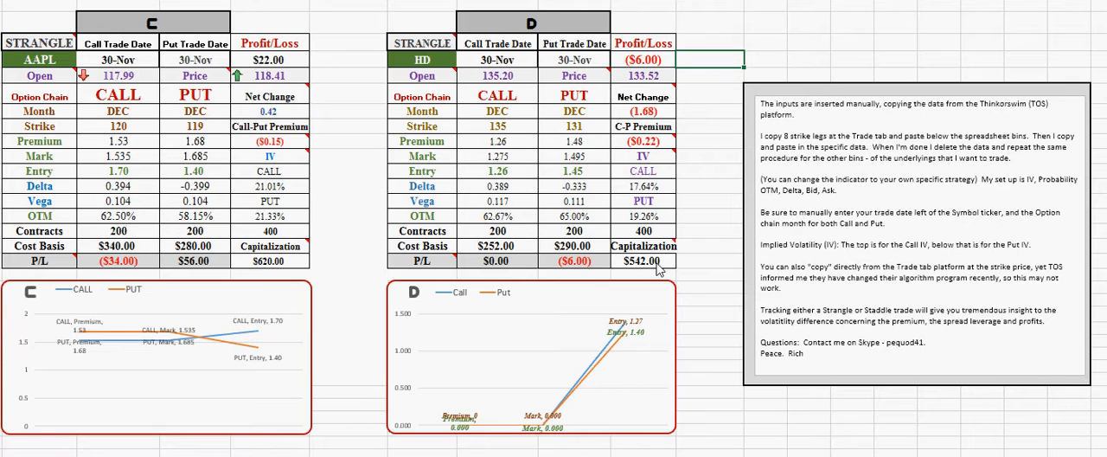
Examine the HD table's total contracts, capitalization and call-put premium difference cells
{"action": "left_click_drag", "start_coordinate": [662, 231], "coordinate": [663, 264]}
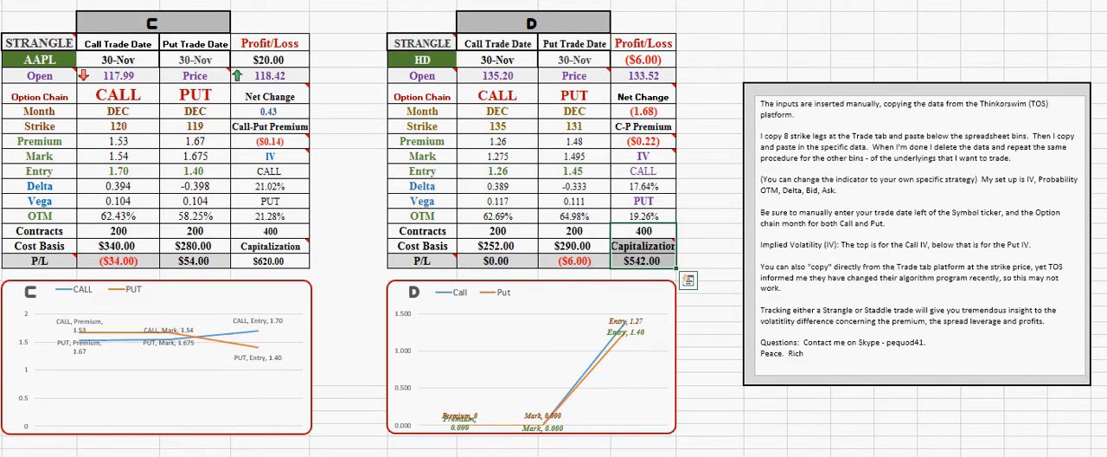
{"action": "left_click", "coordinate": [715, 264]}
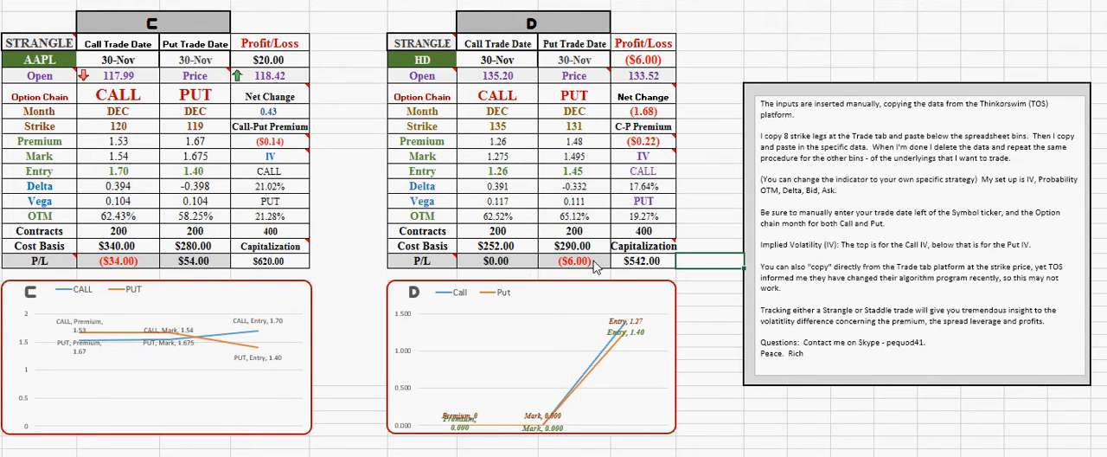
{"action": "mouse_move", "coordinate": [434, 50]}
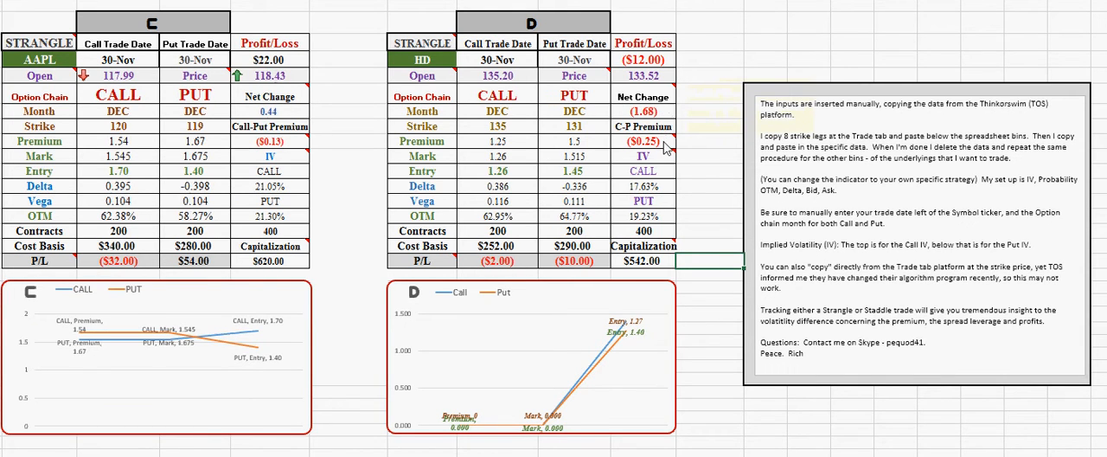
{"action": "mouse_move", "coordinate": [666, 149]}
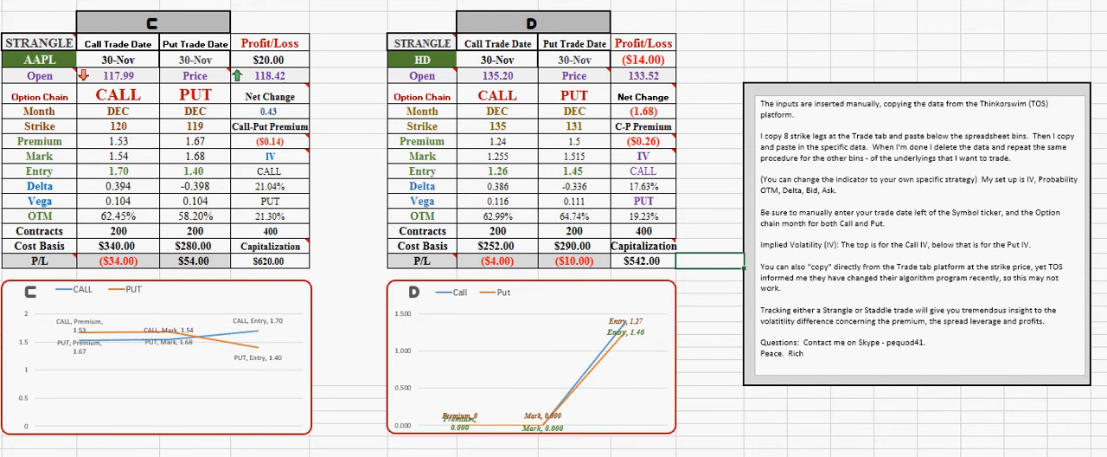
Switch to the thinkorswim AAPL quick chart, set its timeframe to 90 D : 1h and zoom in on the recent bars
{"action": "key", "text": "alt+Tab"}
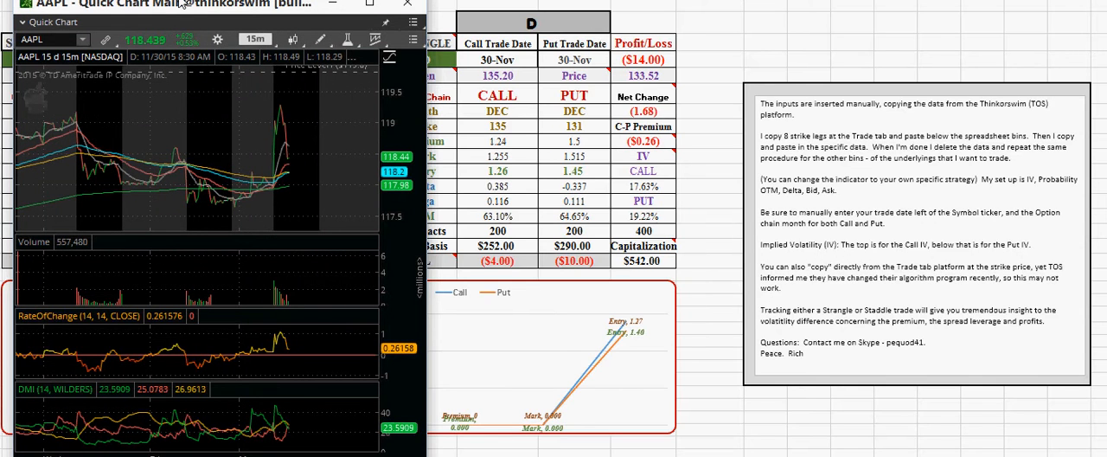
{"action": "left_click_drag", "start_coordinate": [179, 7], "coordinate": [499, 0]}
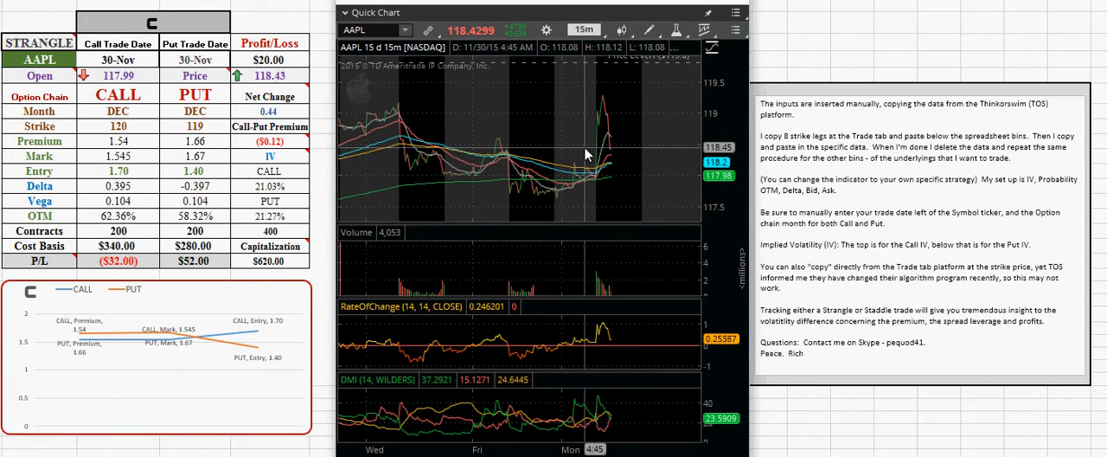
{"action": "left_click", "coordinate": [574, 29]}
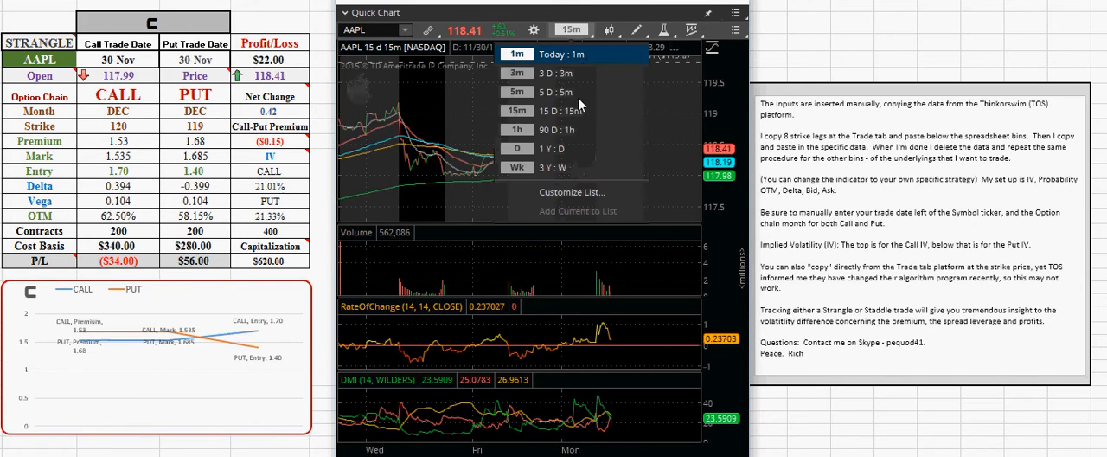
{"action": "left_click", "coordinate": [519, 131]}
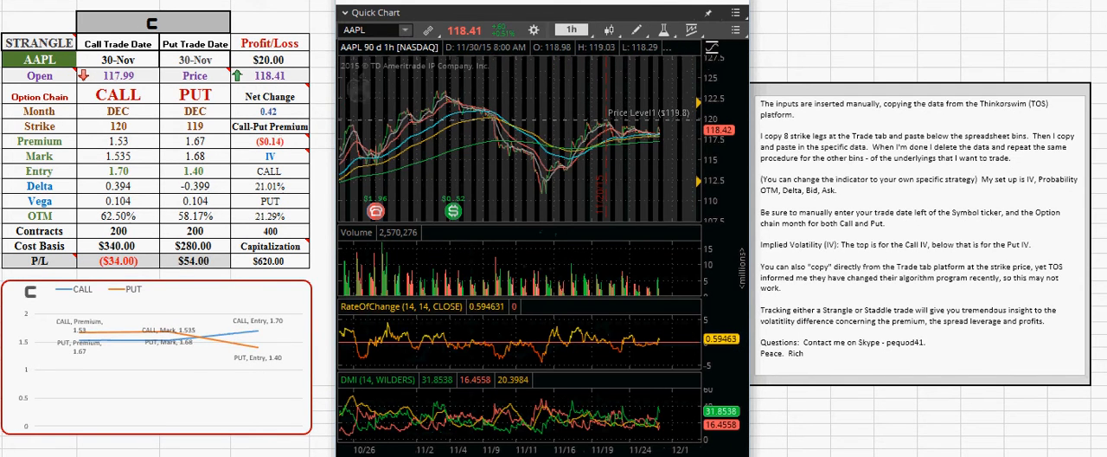
{"action": "scroll", "coordinate": [519, 134], "scroll_direction": "up", "scroll_amount": 5}
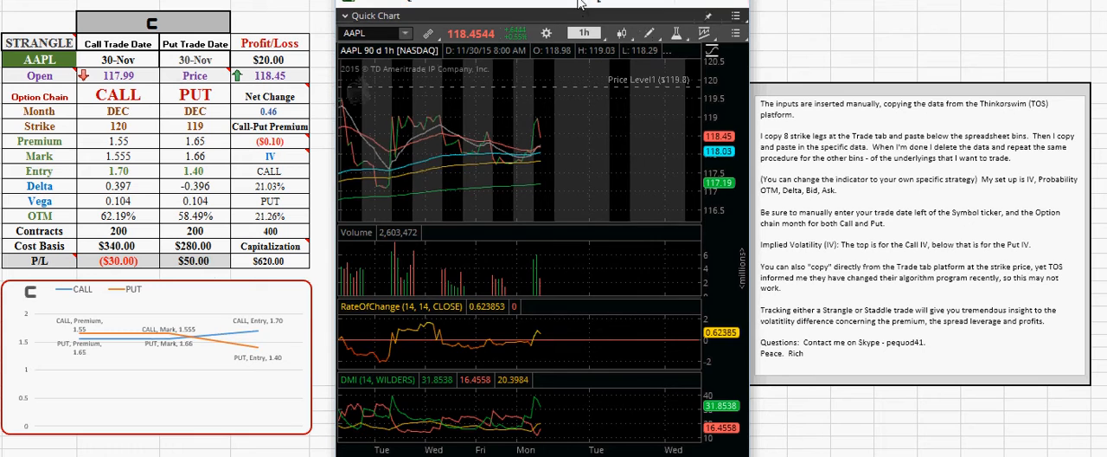
Place the quick chart beside the HD table, load the HD symbol and zoom in on its latest bars
{"action": "left_click_drag", "start_coordinate": [581, 7], "coordinate": [938, 19]}
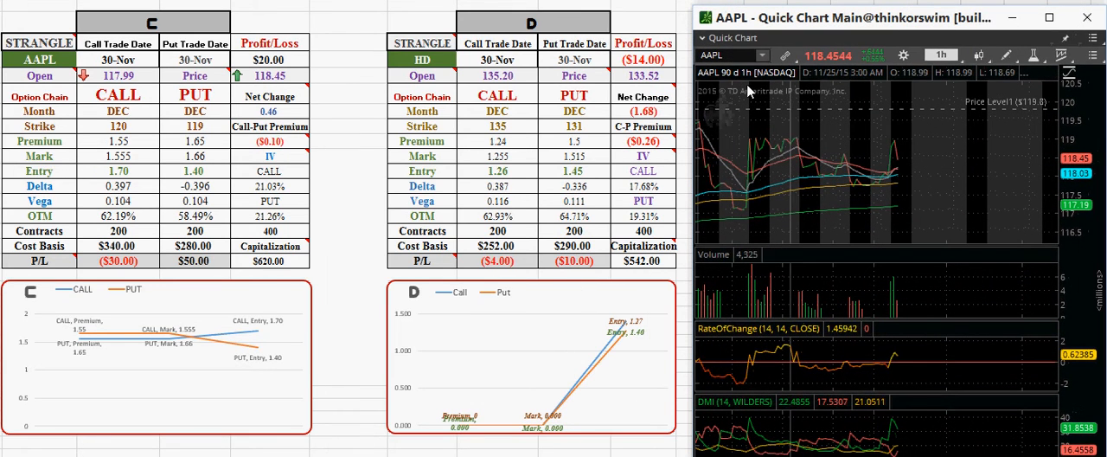
{"action": "left_click", "coordinate": [731, 56]}
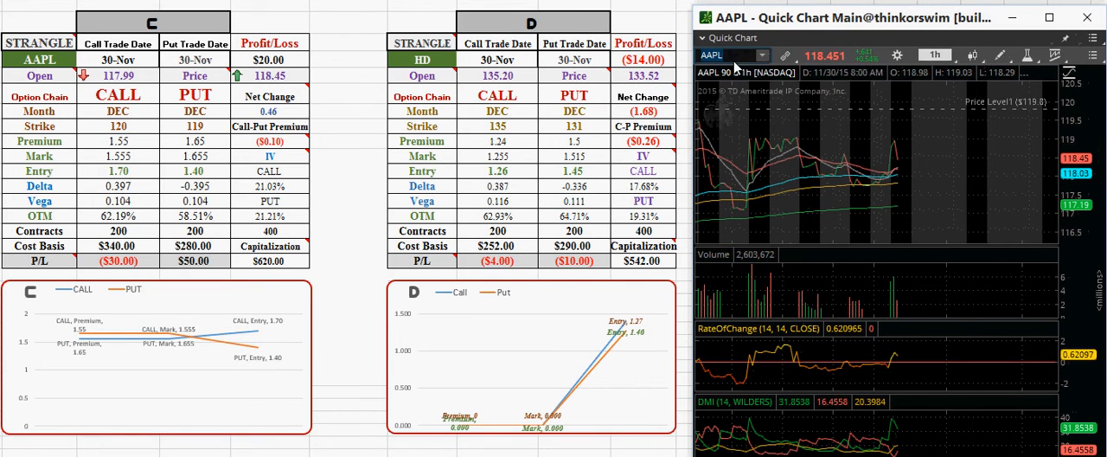
{"action": "type", "text": "HD"}
{"action": "key", "text": "Return"}
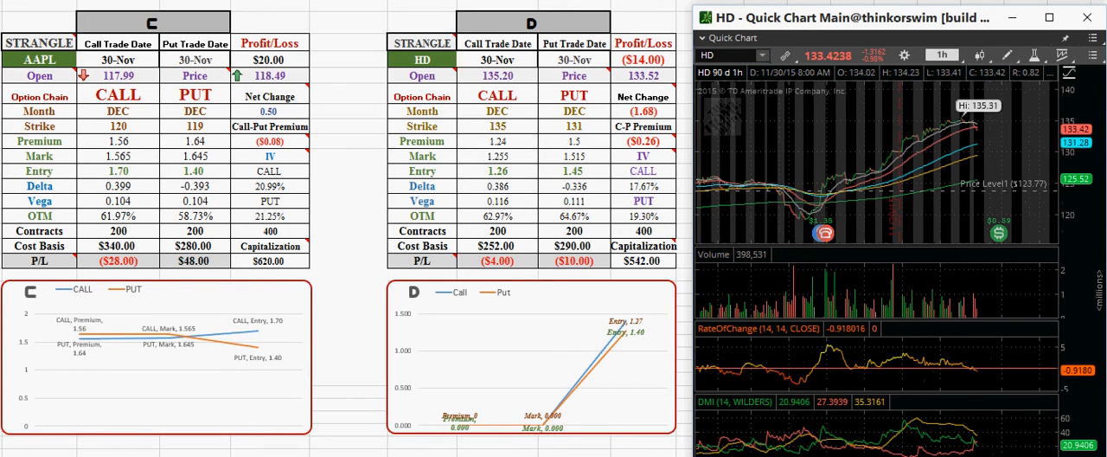
{"action": "left_click_drag", "start_coordinate": [796, 456], "coordinate": [796, 443]}
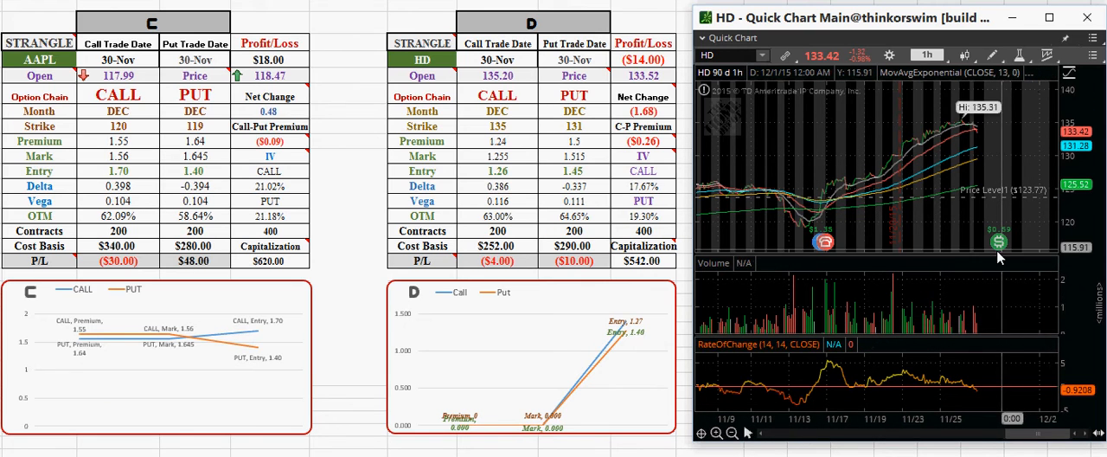
{"action": "mouse_move", "coordinate": [1000, 247]}
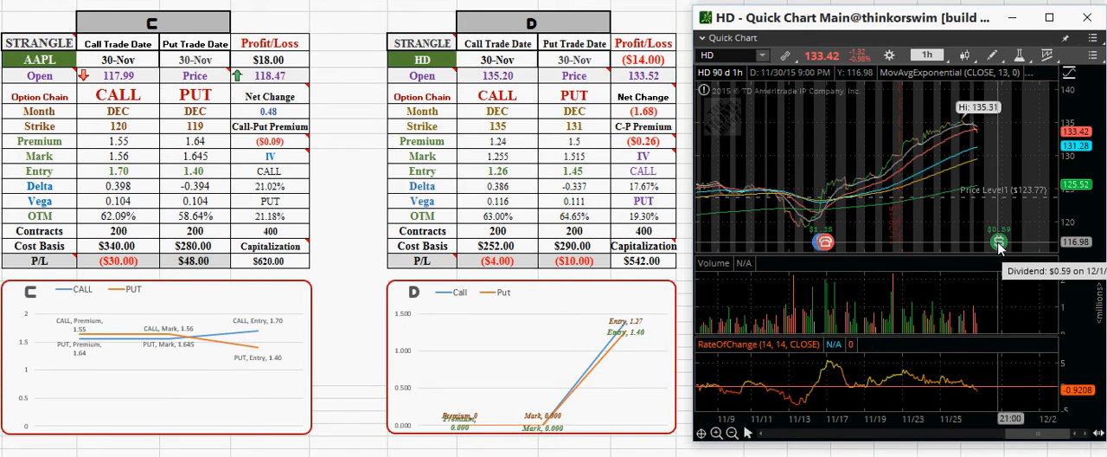
{"action": "left_click", "coordinate": [716, 435]}
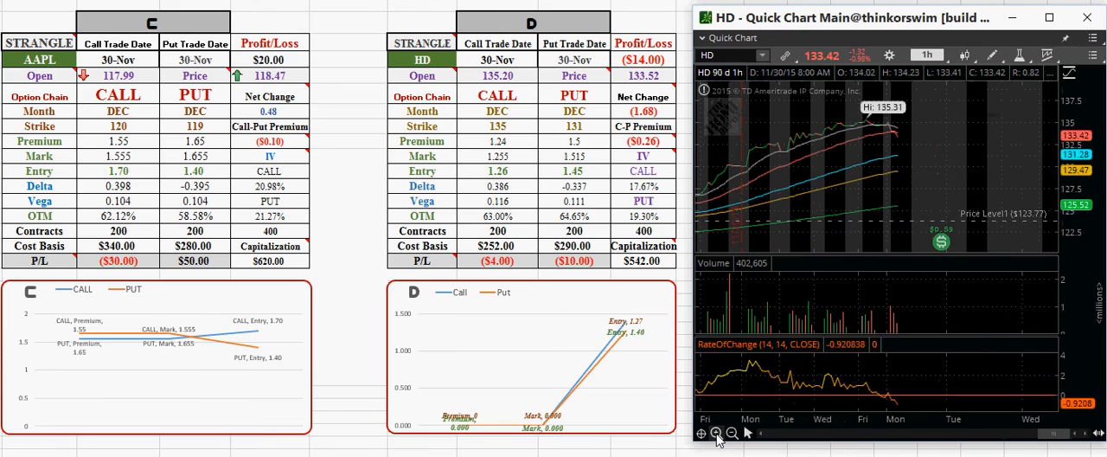
{"action": "left_click", "coordinate": [716, 434]}
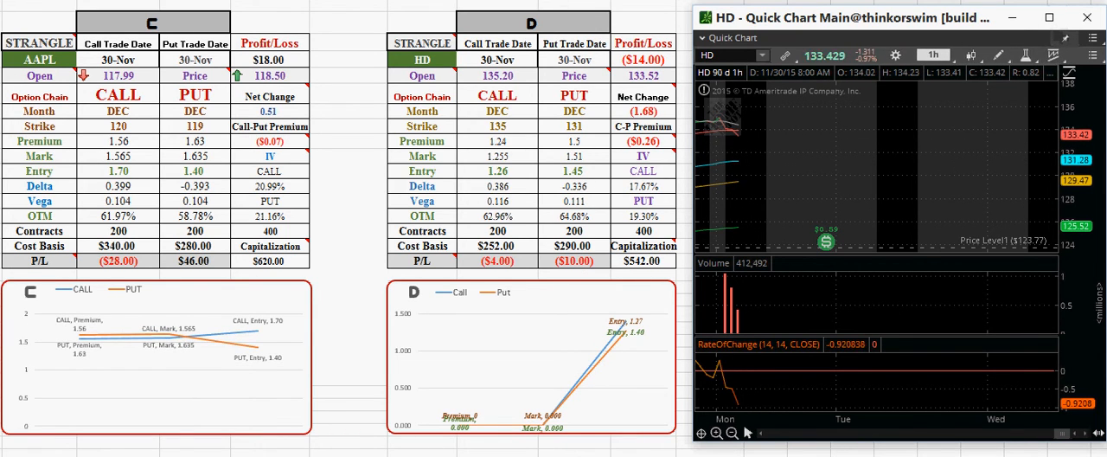
Return to the Excel workbook and rename the blank worksheet next to the option chain sheets
{"action": "left_click", "coordinate": [432, 456]}
{"action": "left_click", "coordinate": [711, 261]}
{"action": "key", "text": "ctrl+Page_Down"}
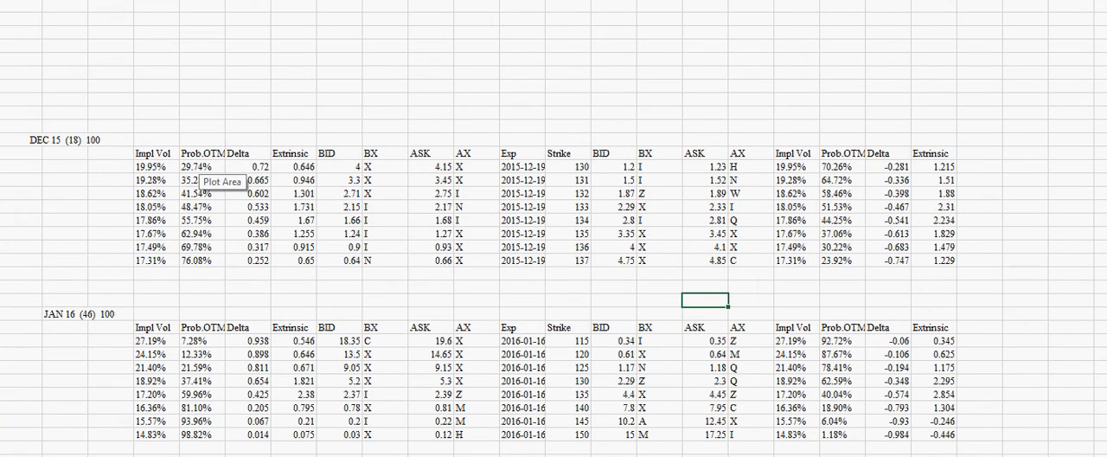
{"action": "key", "text": "ctrl+Page_Down"}
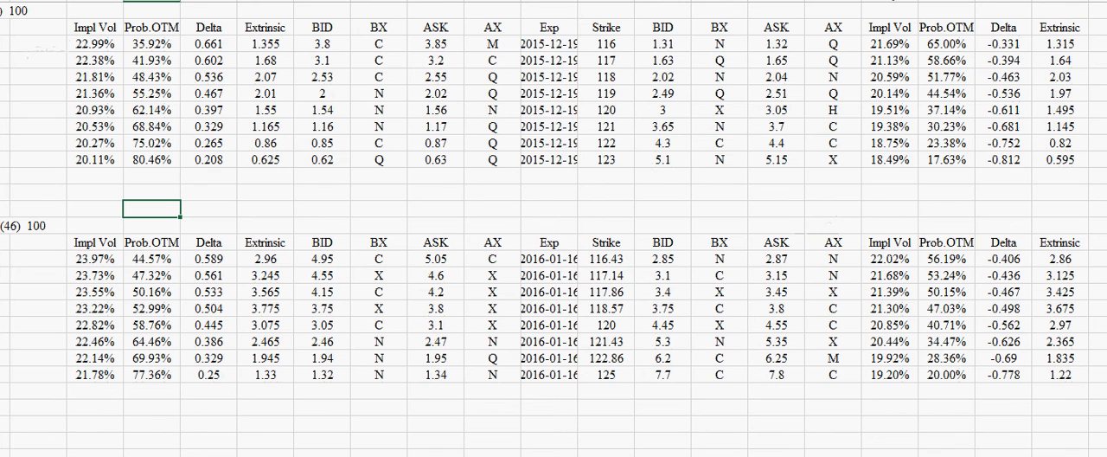
{"action": "left_click", "coordinate": [385, 454]}
{"action": "right_click", "coordinate": [386, 455]}
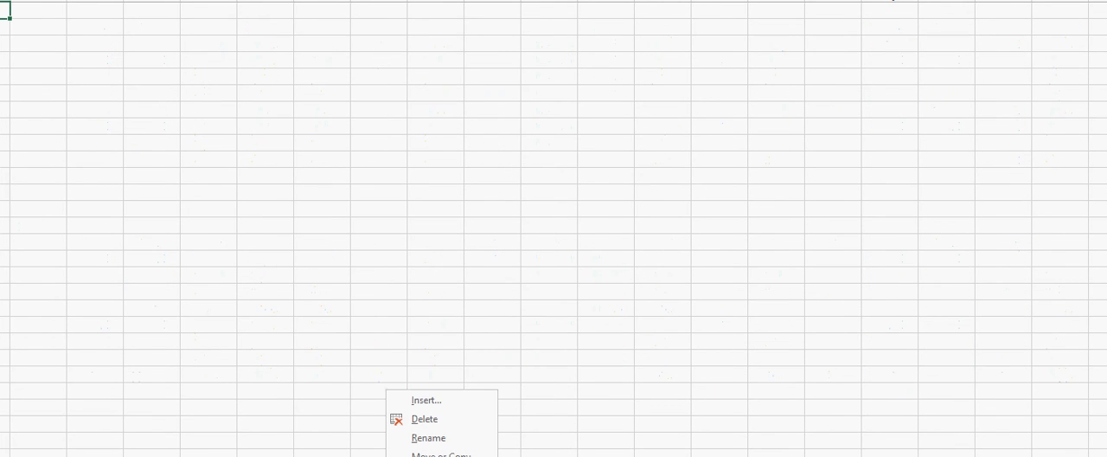
{"action": "left_click", "coordinate": [441, 441]}
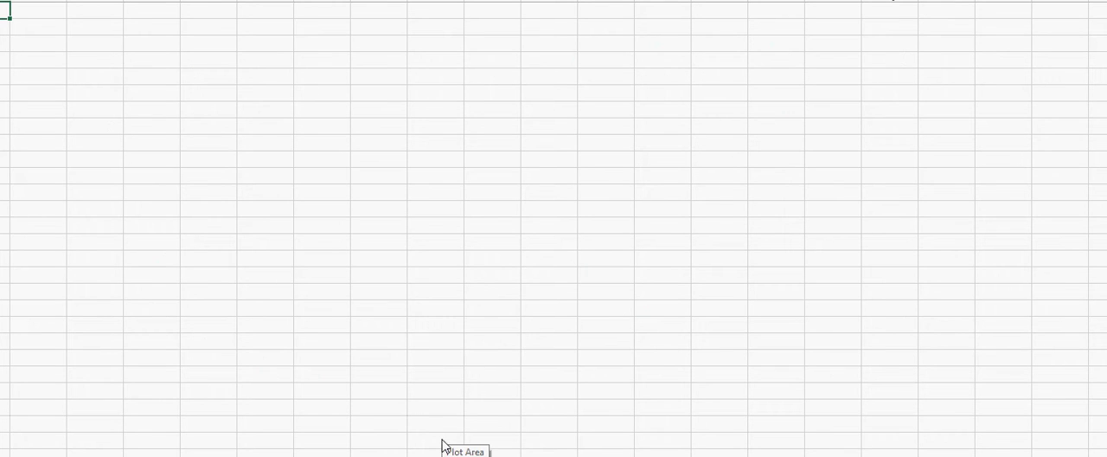
Copy the DEC 15 and JAN 16 option chain blocks from the HD chain sheet into the blank worksheet
{"action": "left_click", "coordinate": [441, 455]}
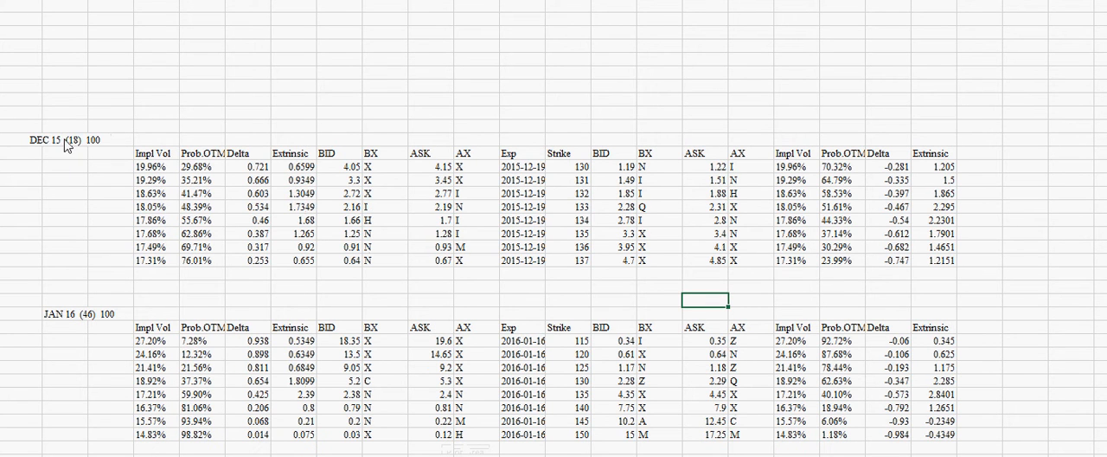
{"action": "left_click_drag", "start_coordinate": [65, 143], "coordinate": [929, 441]}
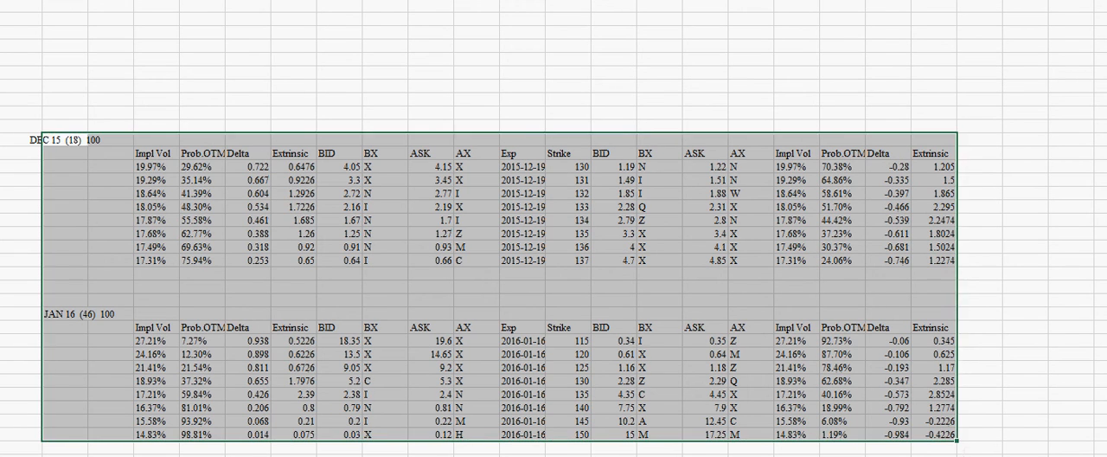
{"action": "key", "text": "ctrl+c"}
{"action": "key", "text": "ctrl+n"}
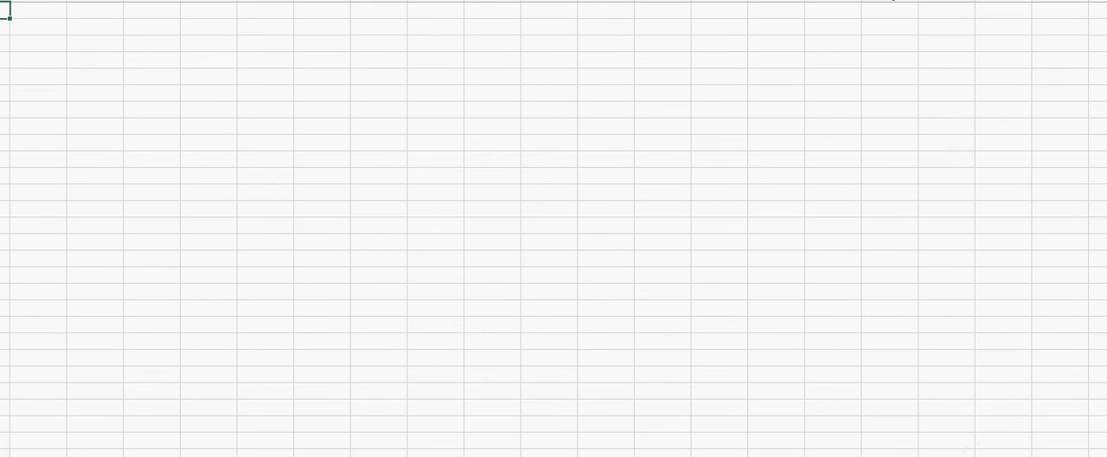
{"action": "left_click", "coordinate": [98, 44]}
{"action": "key", "text": "ctrl+v"}
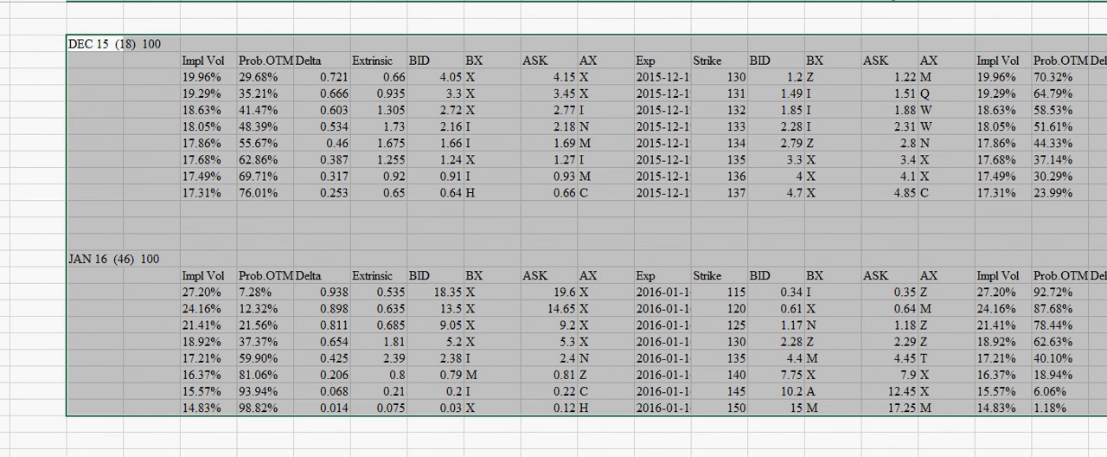
{"action": "left_click", "coordinate": [270, 26]}
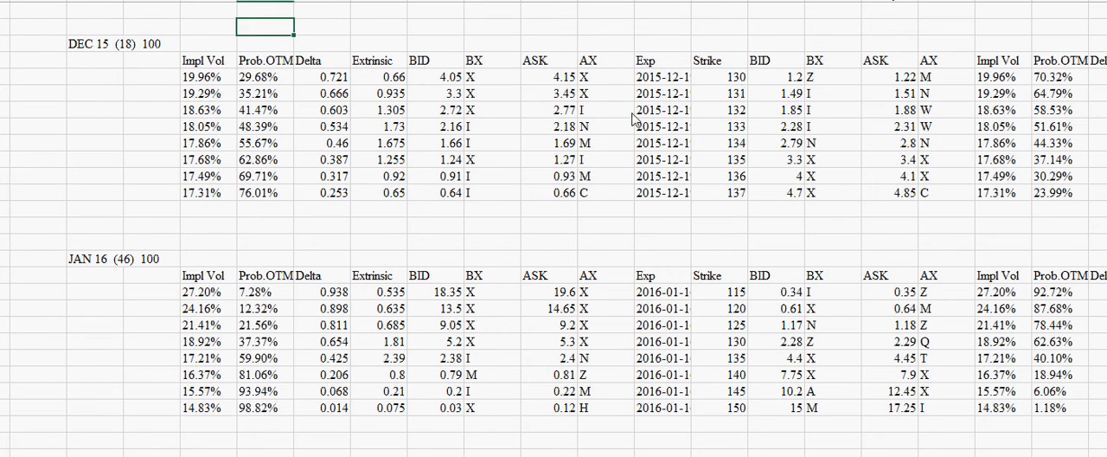
Center the contents of the DEC 15 and JAN 16 option chain blocks horizontally within their cells
{"action": "left_click_drag", "start_coordinate": [96, 47], "coordinate": [1105, 410]}
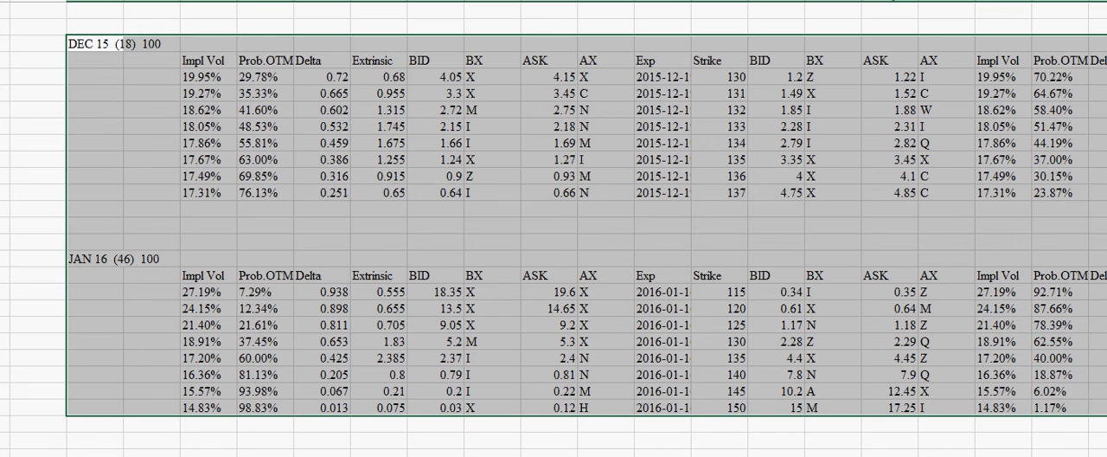
{"action": "key", "text": "alt+h"}
{"action": "key", "text": "a"}
{"action": "key", "text": "c"}
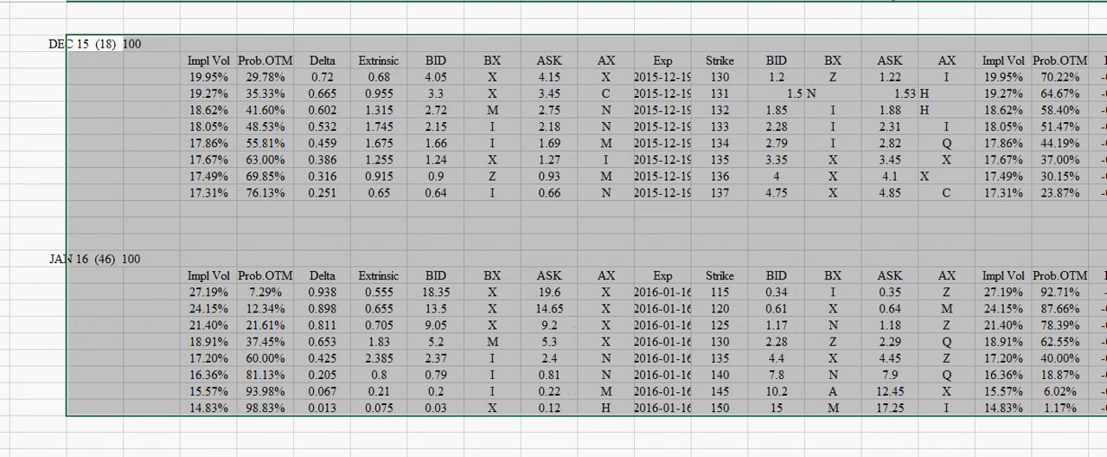
{"action": "left_click", "coordinate": [436, 276]}
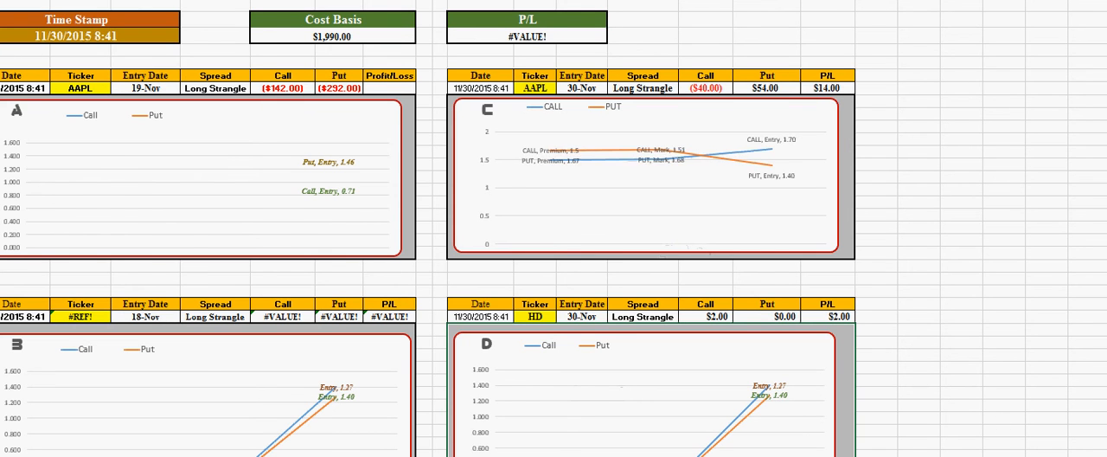
Examine the Long Strangle summaries and charts A to D, and return to the sheet with the AAPL and HD strangle tables
{"action": "scroll", "coordinate": [553, 228], "scroll_direction": "down", "scroll_amount": 3}
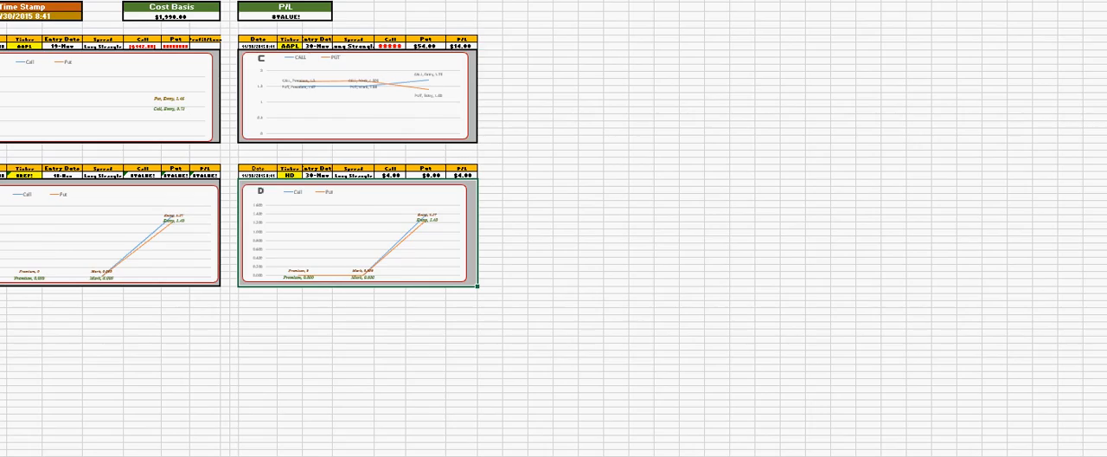
{"action": "scroll", "coordinate": [553, 228], "scroll_direction": "up", "scroll_amount": 3}
{"action": "scroll", "coordinate": [553, 228], "scroll_direction": "up", "scroll_amount": 1}
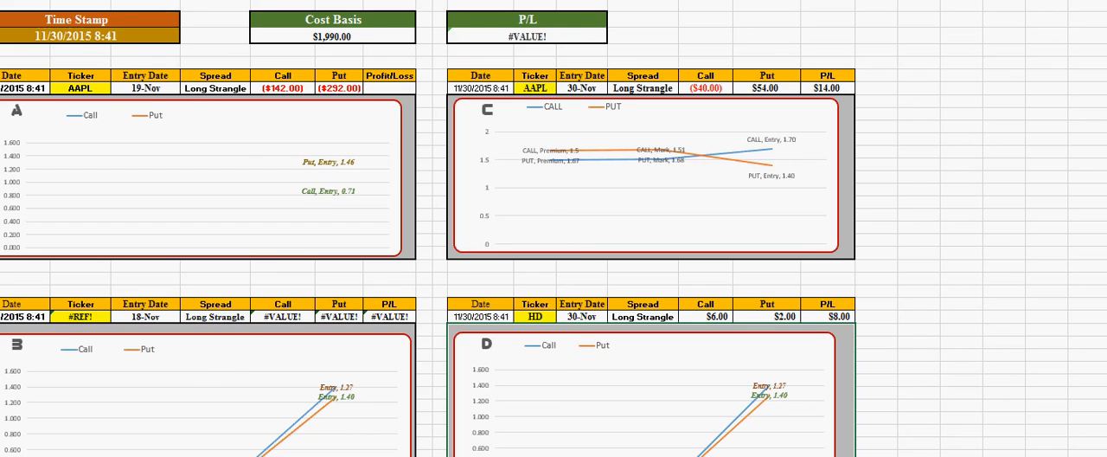
{"action": "scroll", "coordinate": [553, 229], "scroll_direction": "down", "scroll_amount": 1}
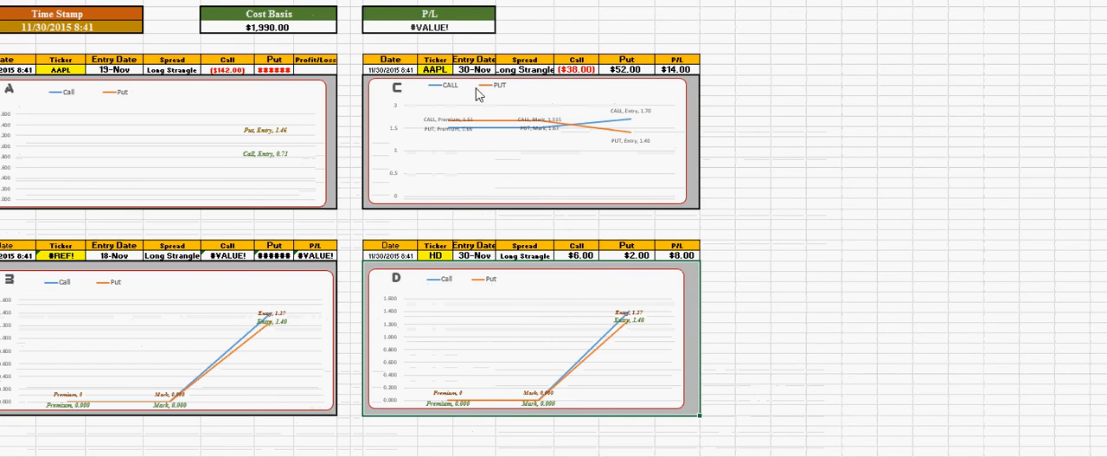
{"action": "mouse_move", "coordinate": [506, 127]}
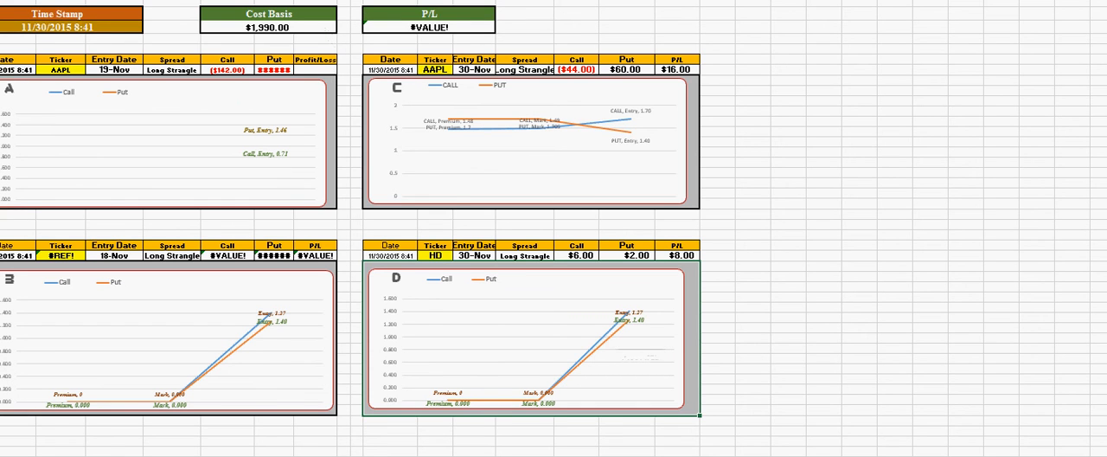
{"action": "key", "text": "ctrl+Page_Up"}
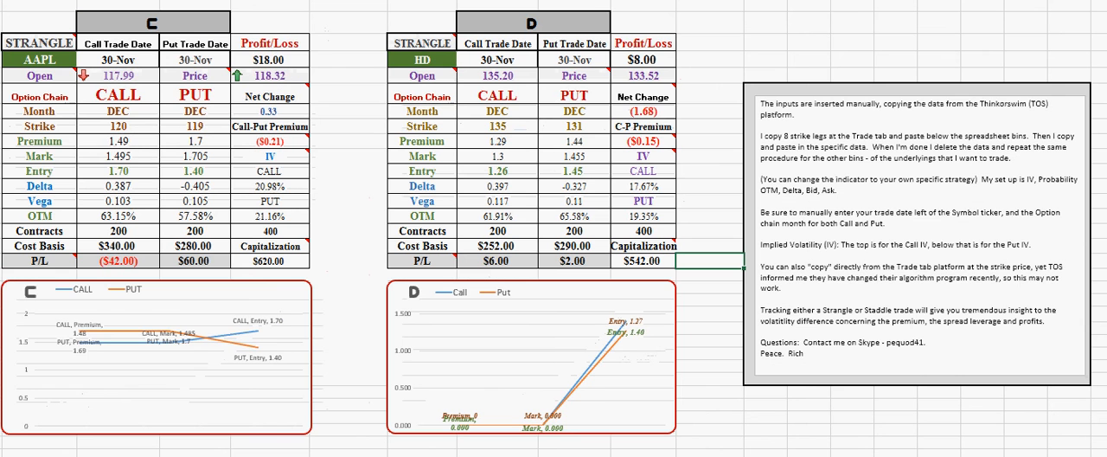